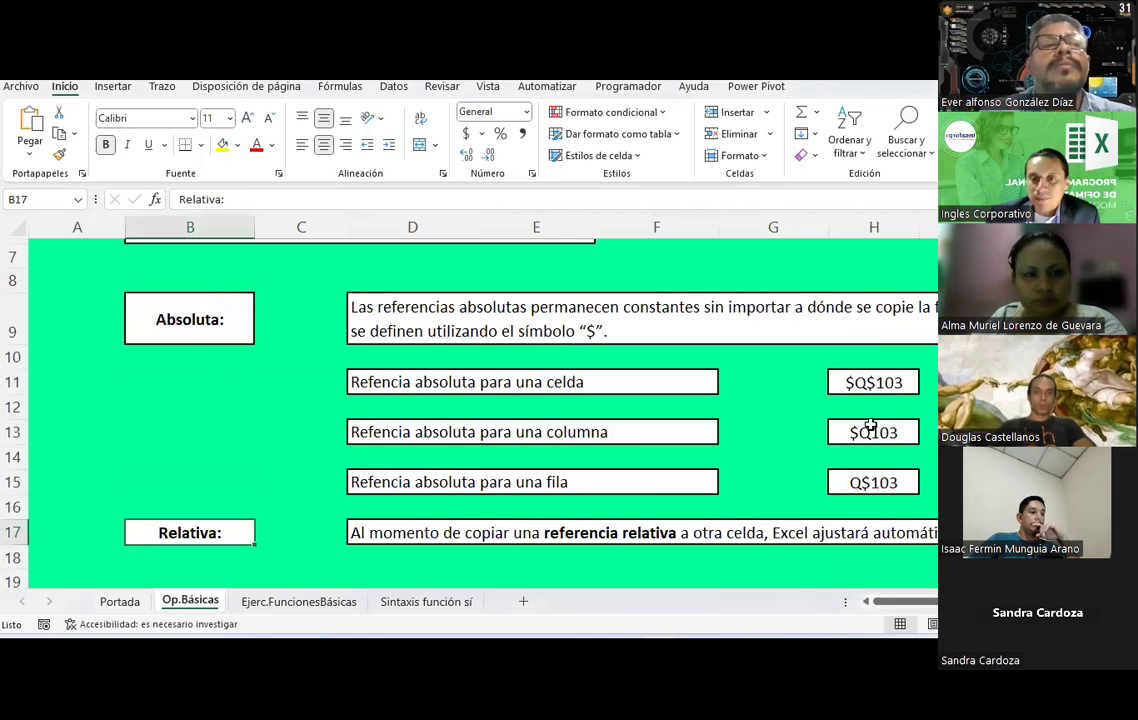
- Review the absolute and relative reference examples, the basic formula operators and the basic functions on the Op.Básicas sheet
{"action": "scroll", "coordinate": [873, 425], "scroll_direction": "down", "scroll_amount": 1}
{"action": "left_click", "coordinate": [876, 423]}
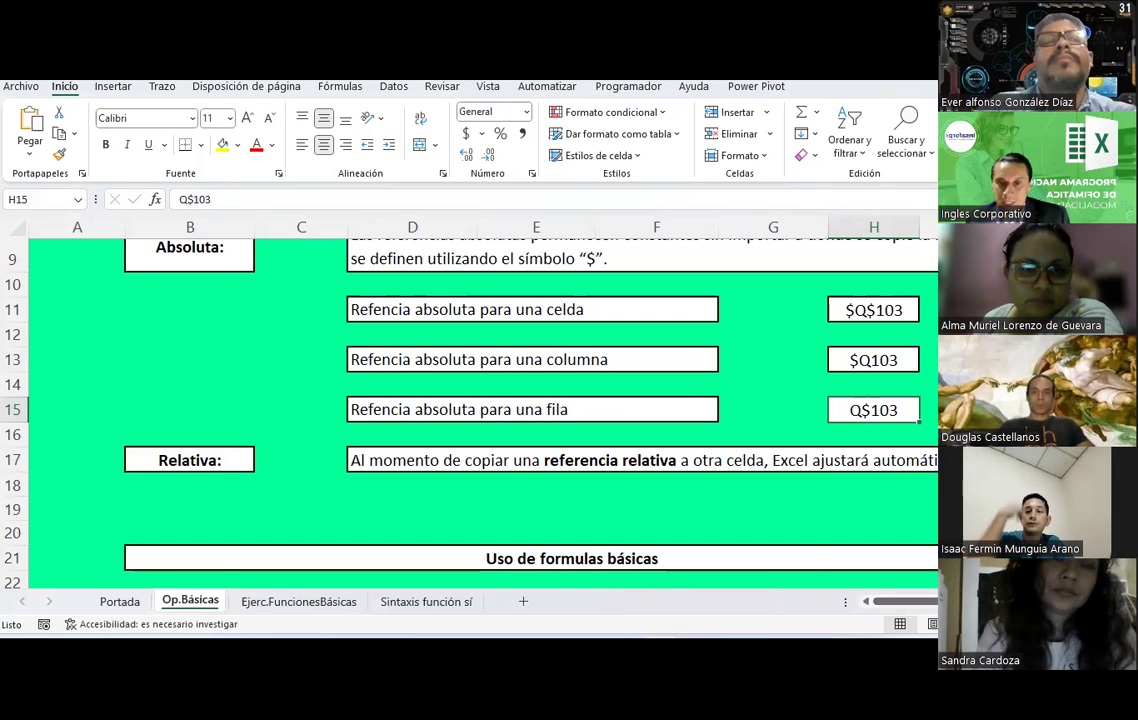
{"action": "left_click", "coordinate": [779, 409]}
{"action": "scroll", "coordinate": [619, 494], "scroll_direction": "down", "scroll_amount": 4}
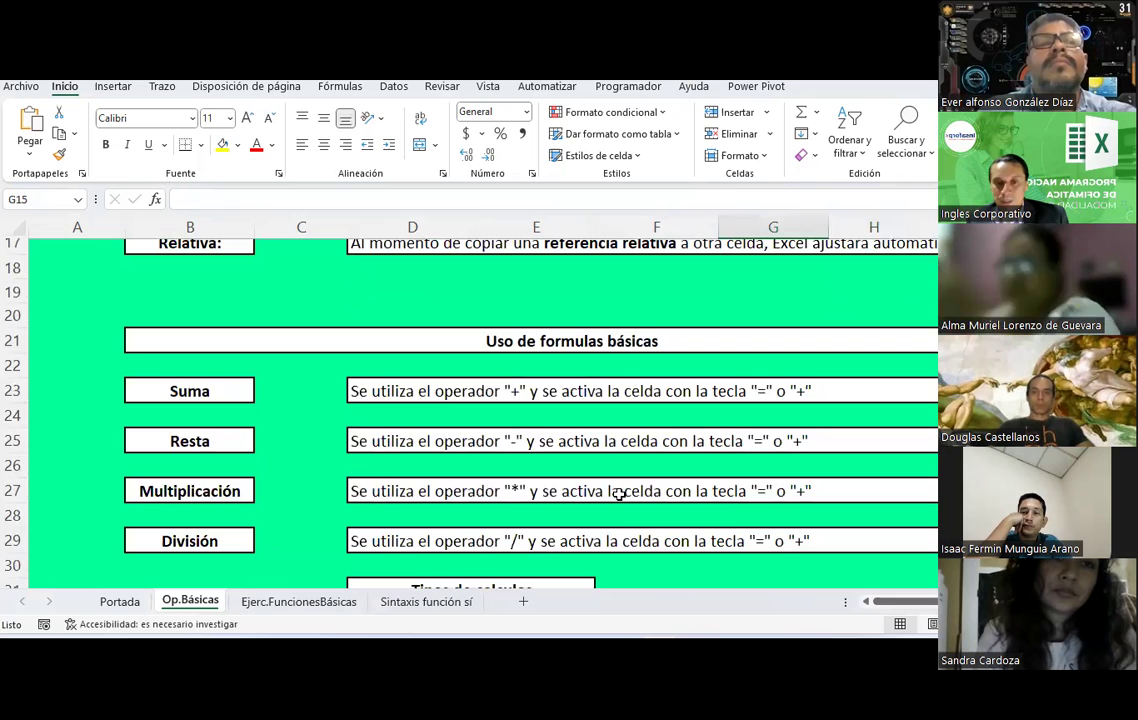
{"action": "scroll", "coordinate": [619, 490], "scroll_direction": "up", "scroll_amount": 1}
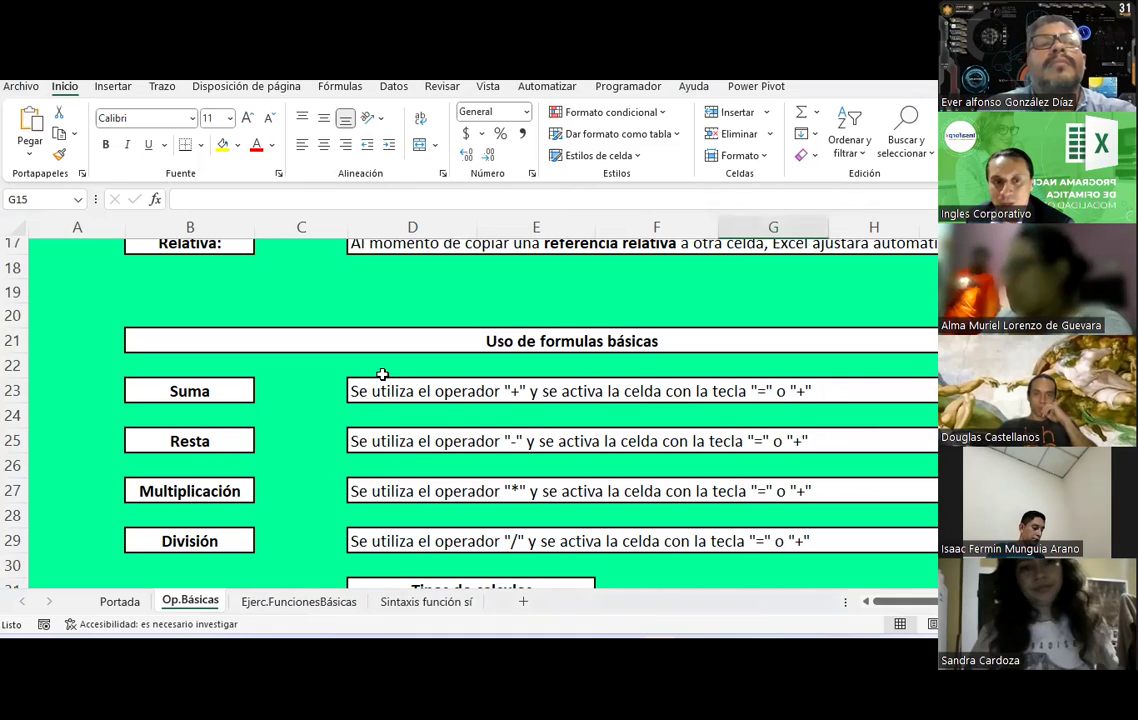
{"action": "scroll", "coordinate": [382, 374], "scroll_direction": "down", "scroll_amount": 8}
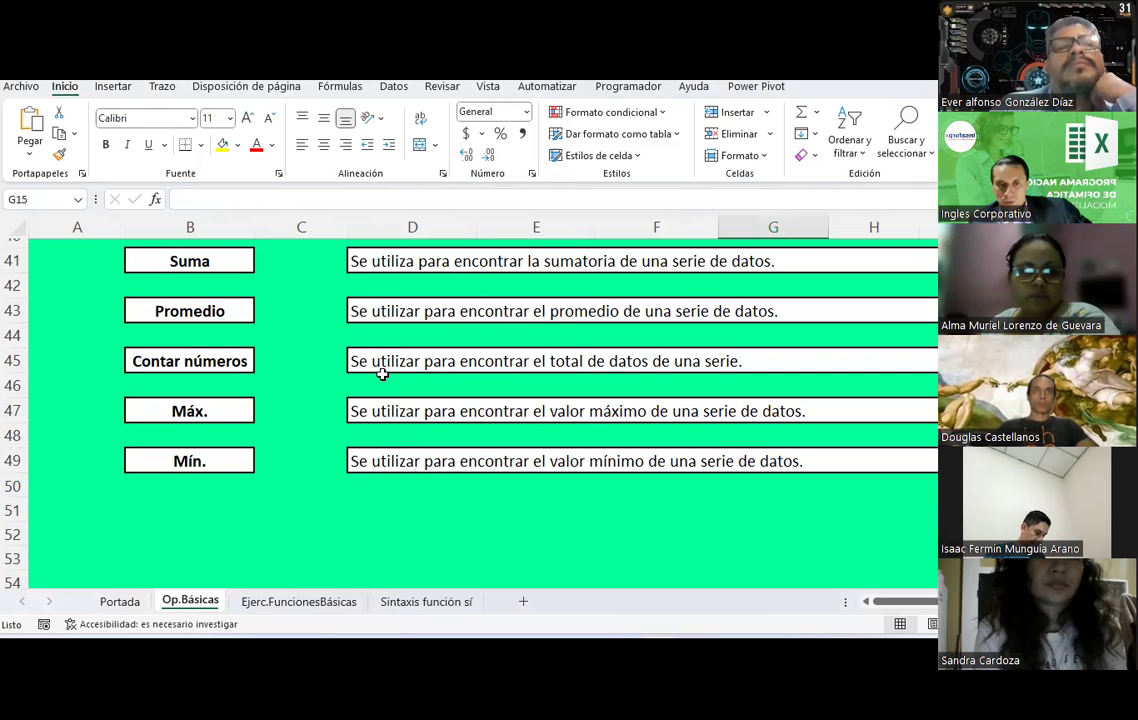
- On the Ejerc.FuncionesBásicas sheet, remove the filter from the header row of Tabla N°1 Histórico de devoluciones
{"action": "left_click", "coordinate": [350, 602]}
{"action": "left_click", "coordinate": [497, 448]}
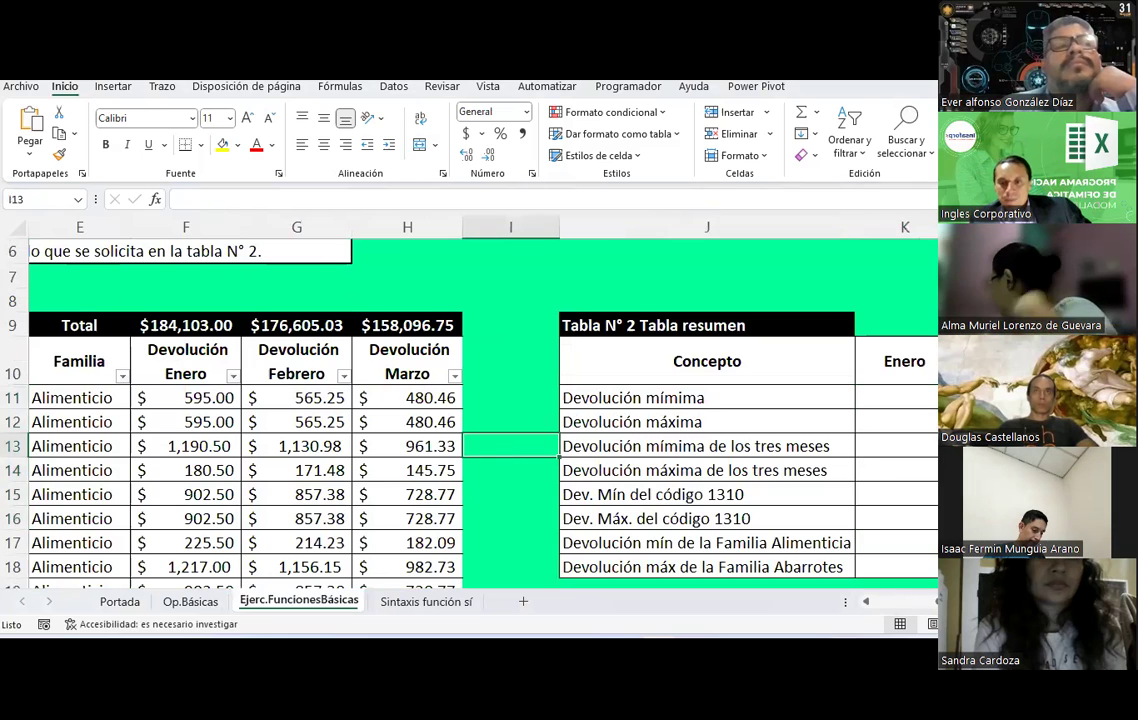
{"action": "scroll", "coordinate": [497, 450], "scroll_direction": "left", "scroll_amount": 4}
{"action": "left_click_drag", "start_coordinate": [175, 350], "coordinate": [809, 373]}
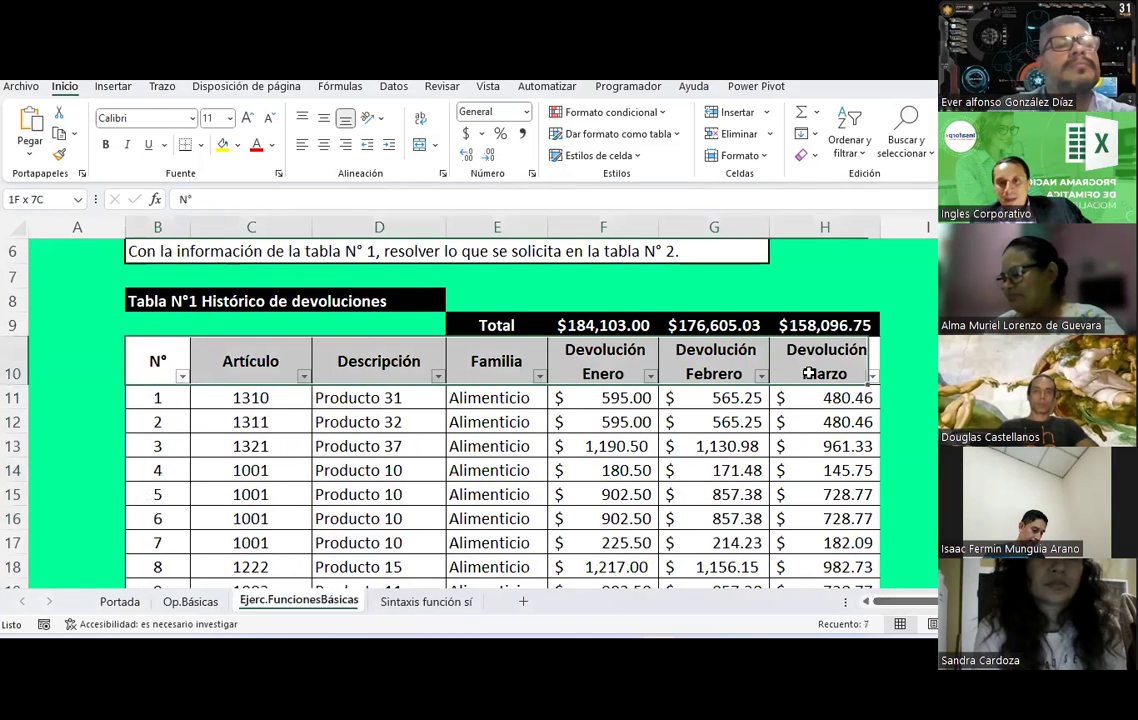
{"action": "left_click", "coordinate": [394, 87]}
{"action": "left_click", "coordinate": [585, 125]}
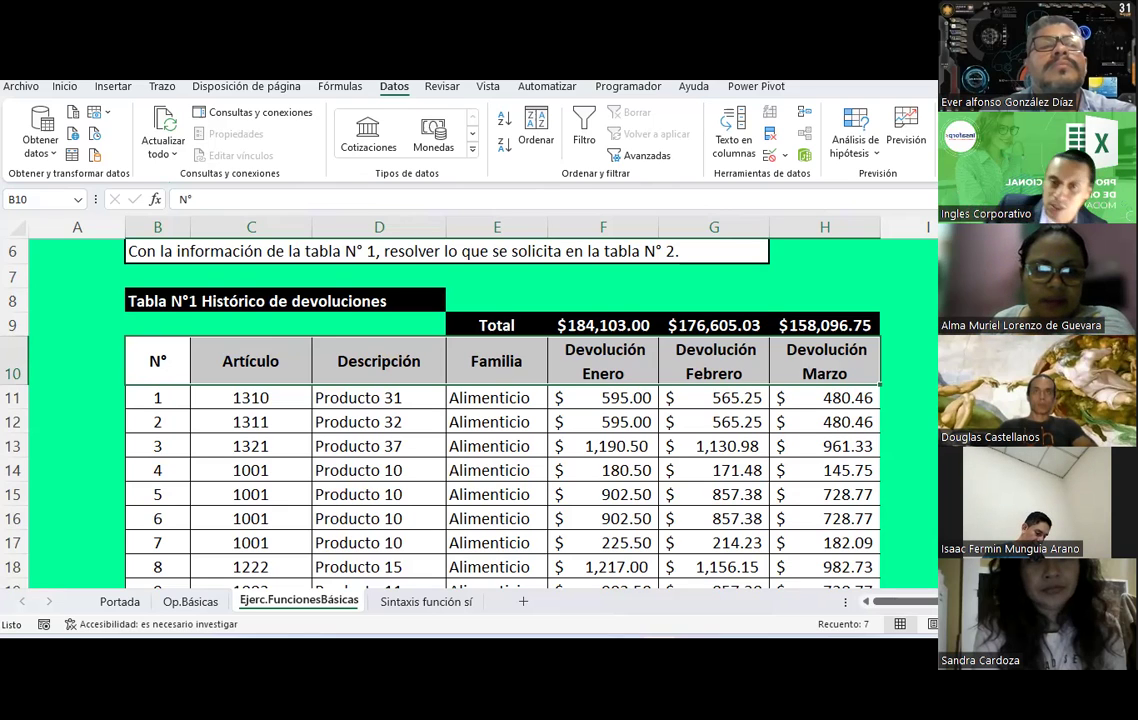
{"action": "left_click", "coordinate": [402, 368]}
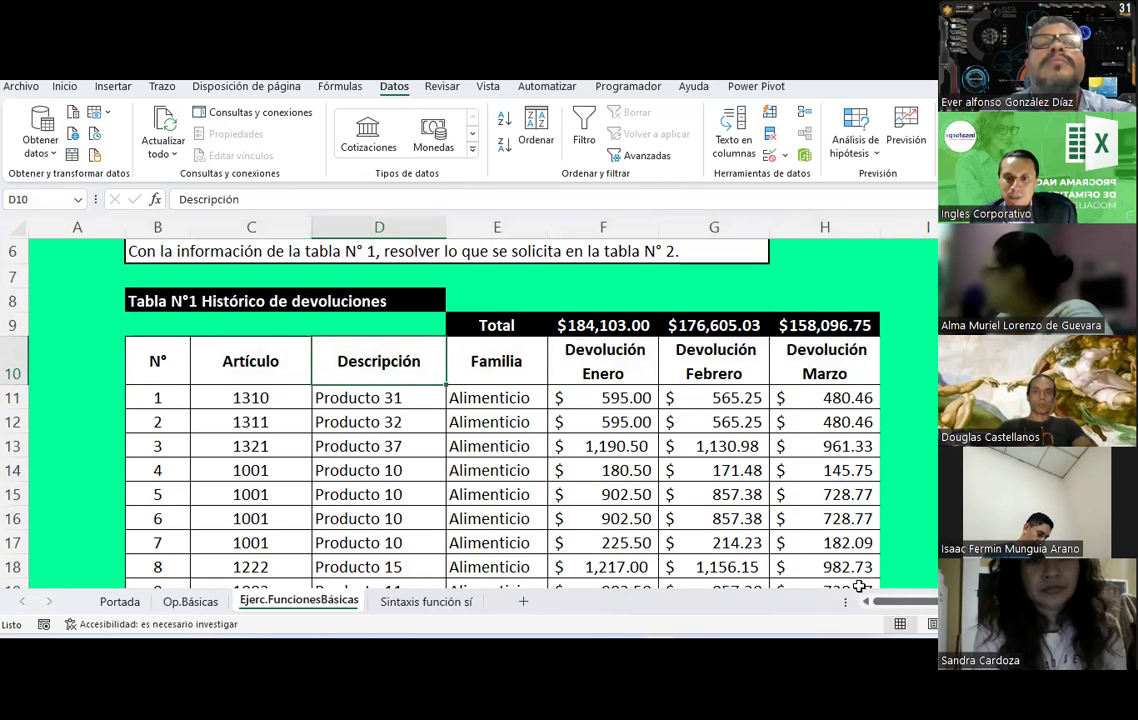
- Examine the concepts requested in Tabla N° 2 Tabla resumen, from the minimum return to the three-month minimum and maximum
{"action": "scroll", "coordinate": [890, 607], "scroll_direction": "right", "scroll_amount": 3}
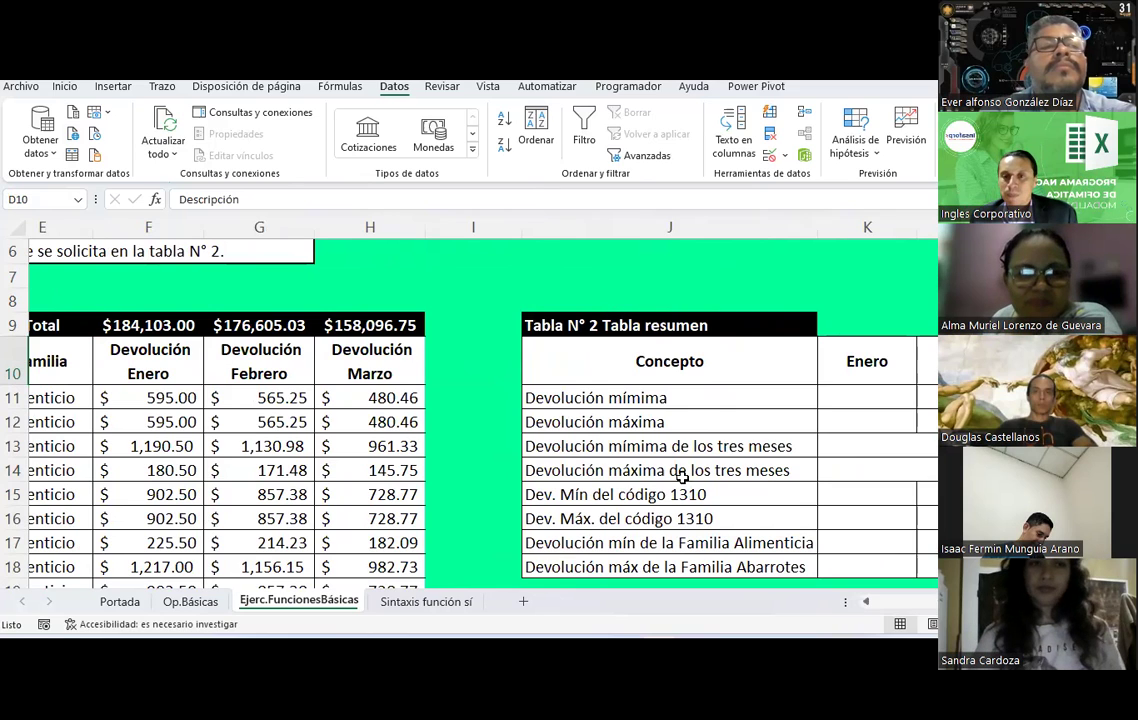
{"action": "scroll", "coordinate": [480, 420], "scroll_direction": "right", "scroll_amount": 1}
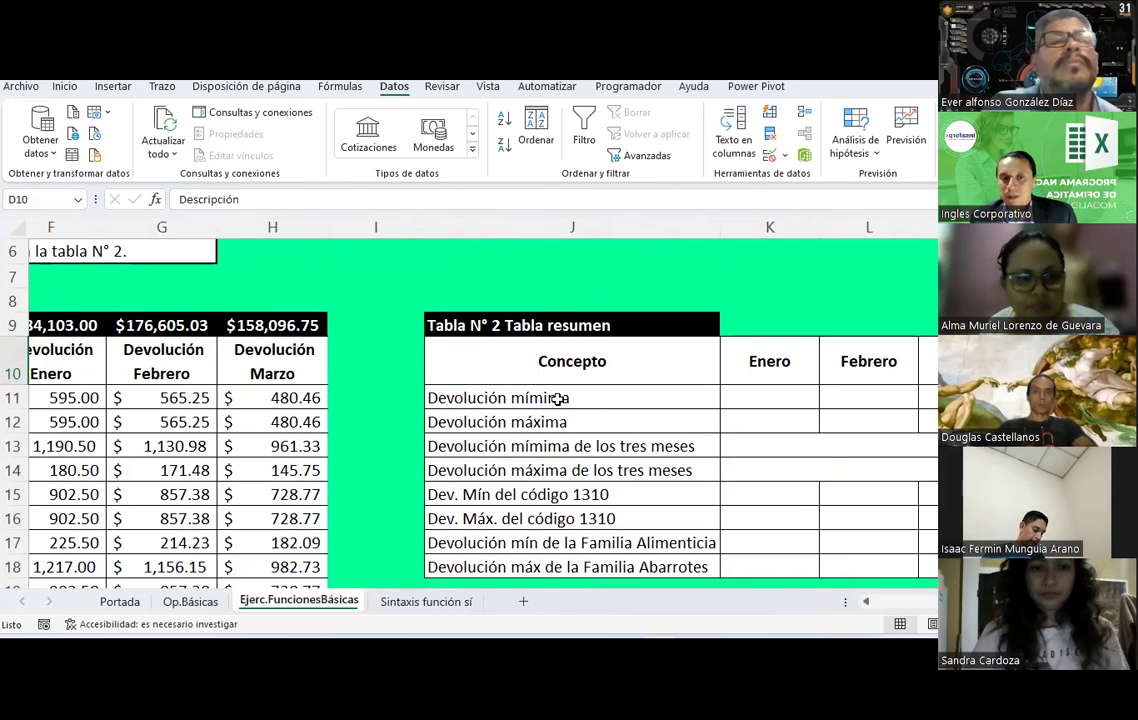
{"action": "left_click", "coordinate": [558, 398]}
{"action": "left_click_drag", "start_coordinate": [558, 398], "coordinate": [571, 541]}
{"action": "left_click_drag", "start_coordinate": [570, 560], "coordinate": [570, 566]}
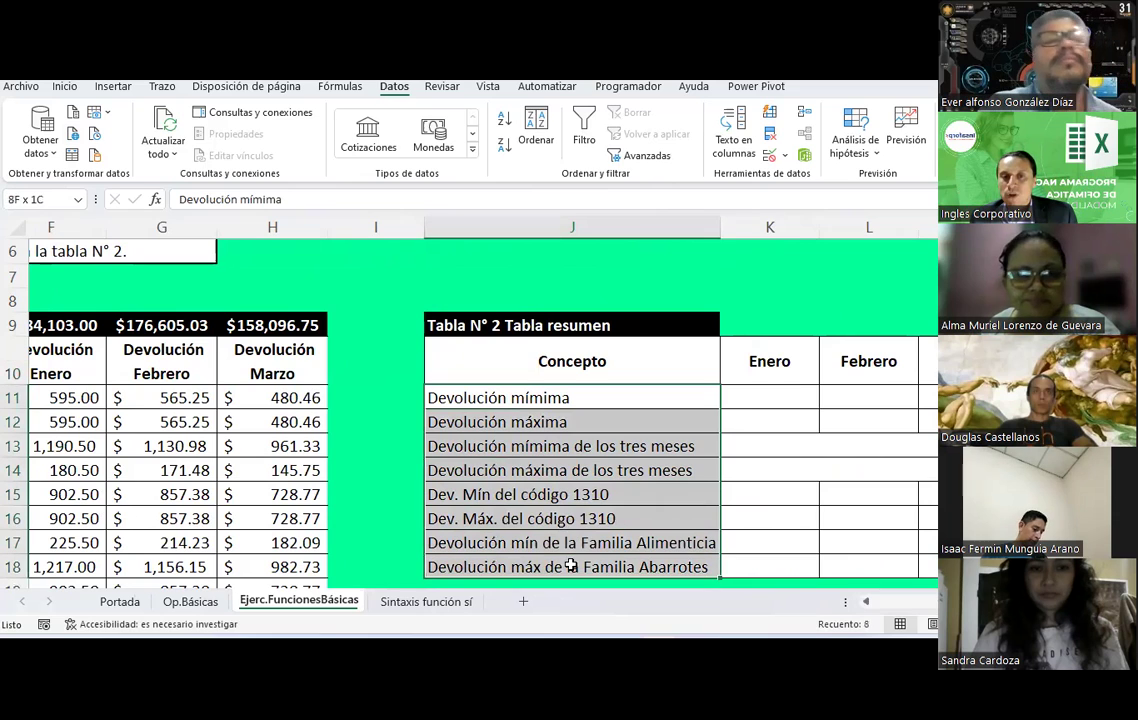
{"action": "left_click", "coordinate": [518, 394]}
{"action": "left_click", "coordinate": [523, 420]}
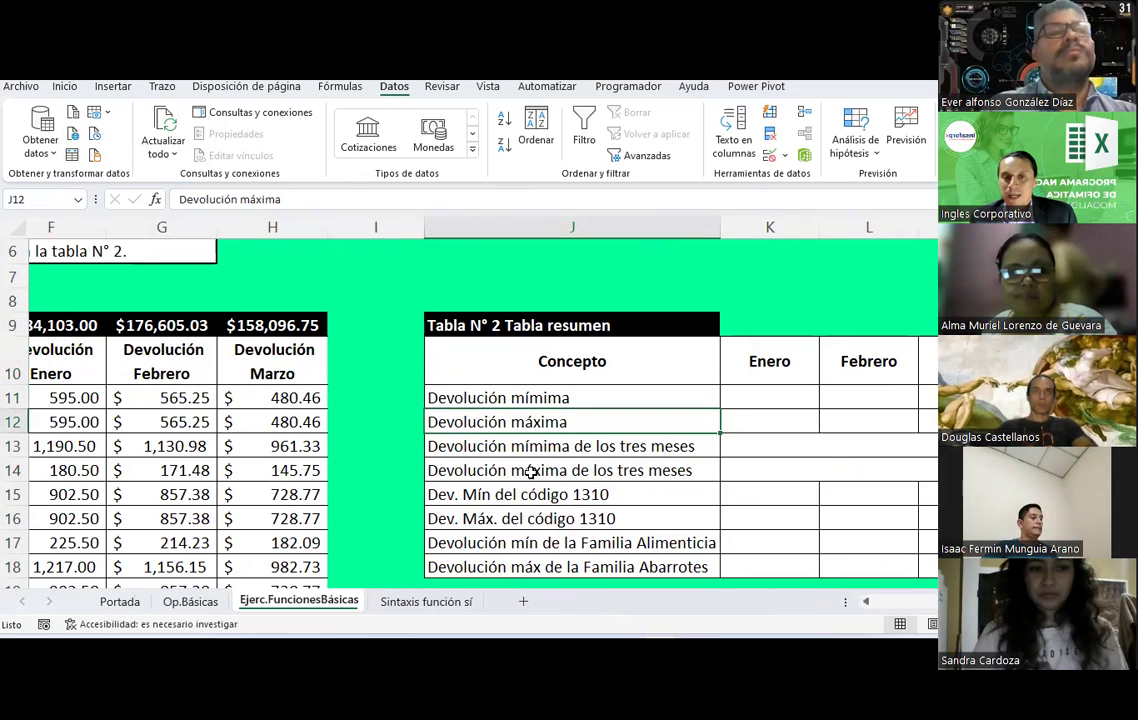
{"action": "left_click", "coordinate": [537, 446]}
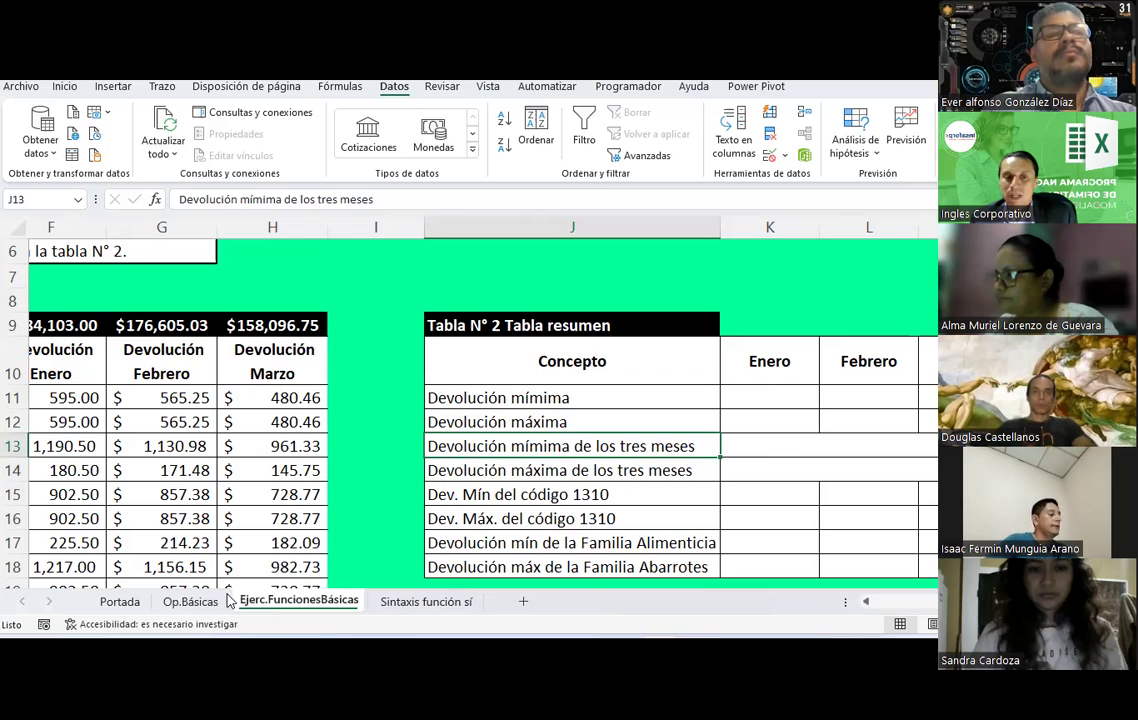
- Review the Suma, Promedio, Contar números, Máx. and Mín. function entries on the Op.Básicas sheet
{"action": "left_click", "coordinate": [190, 601]}
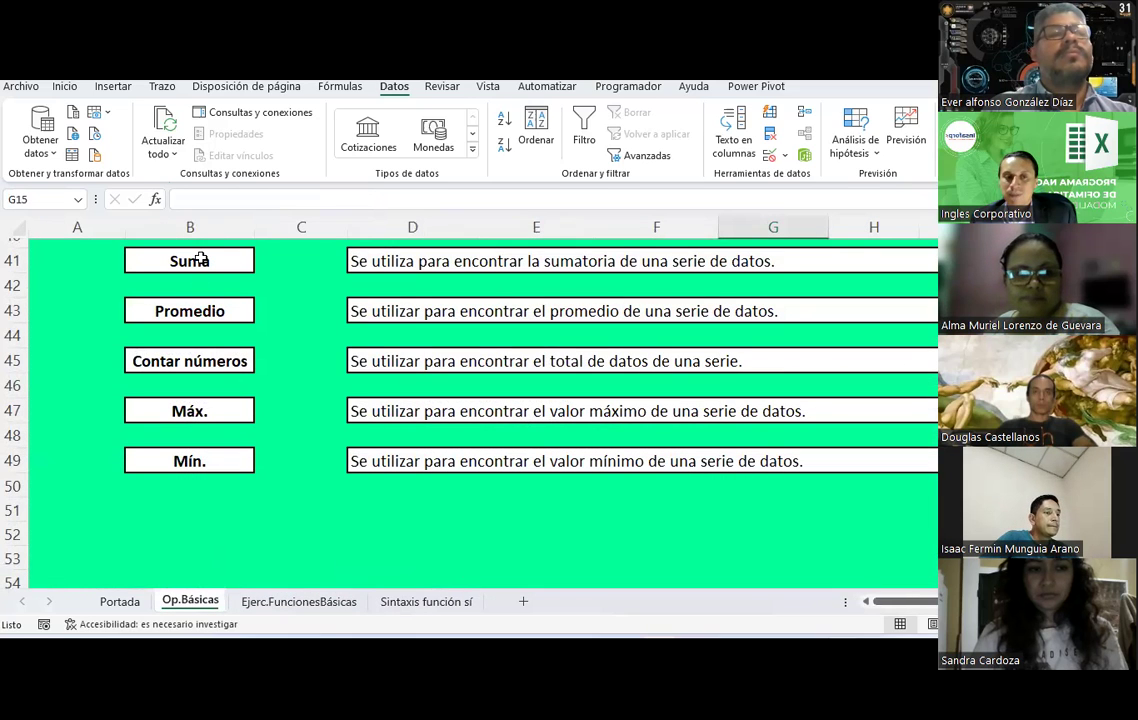
{"action": "left_click", "coordinate": [200, 260]}
{"action": "left_click", "coordinate": [188, 315]}
{"action": "left_click", "coordinate": [190, 362]}
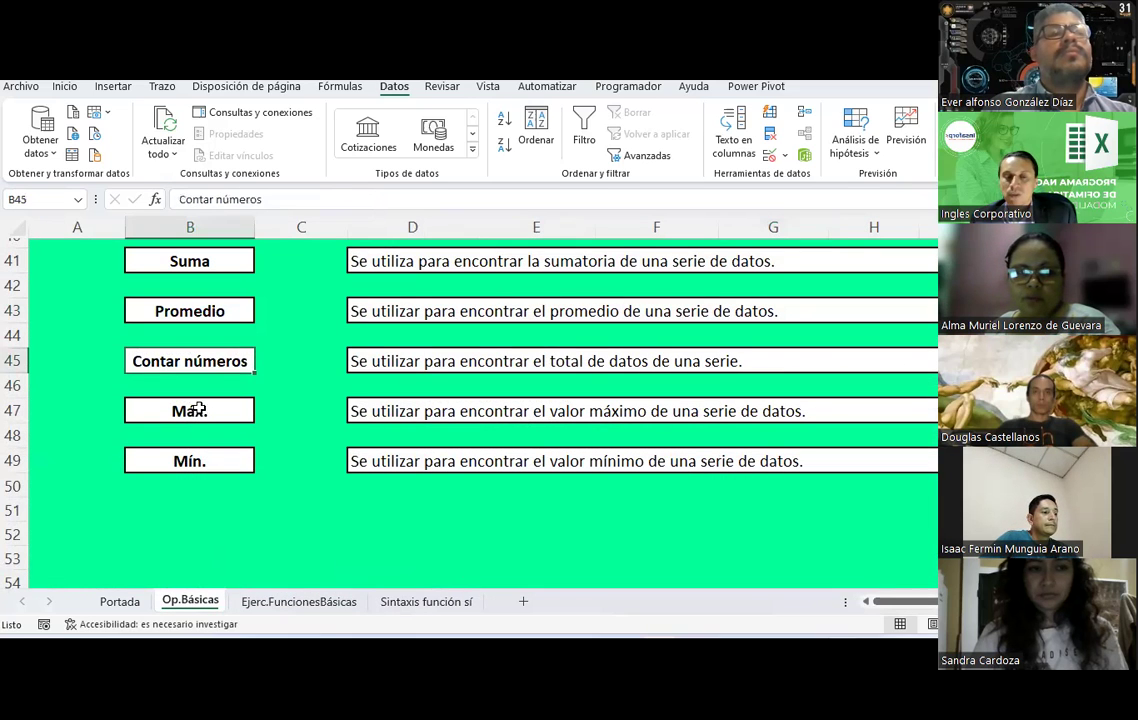
{"action": "left_click", "coordinate": [192, 410]}
{"action": "left_click", "coordinate": [187, 460]}
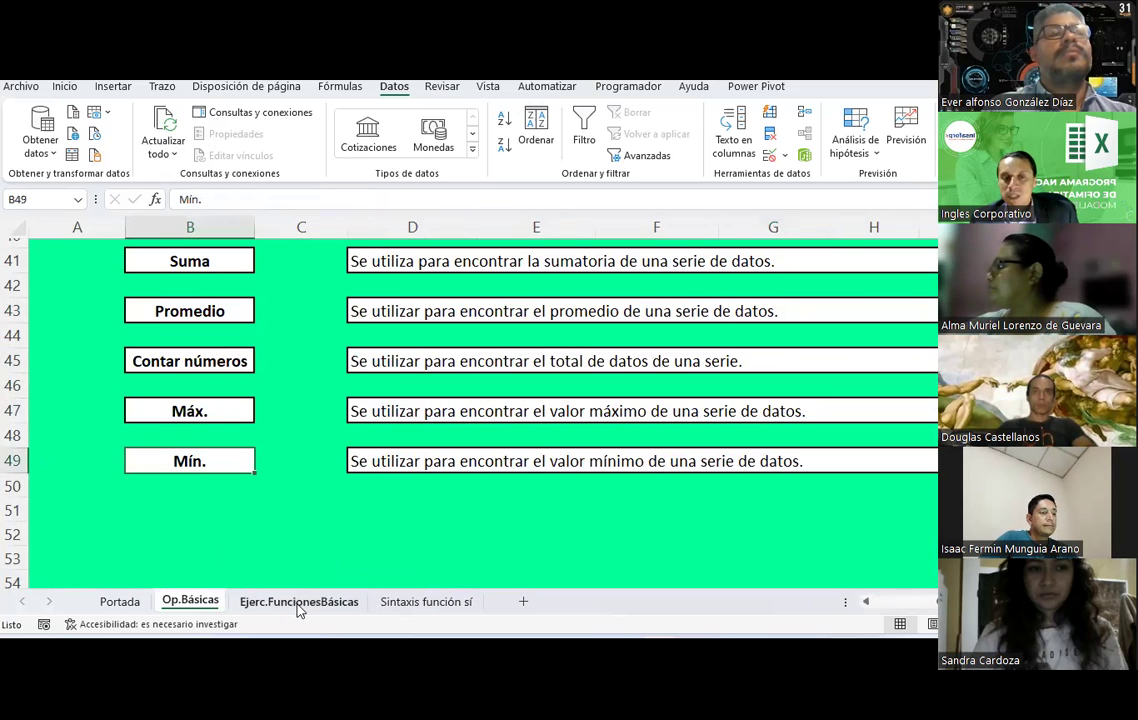
- On the Ejerc.FuncionesBásicas sheet, calculate January's minimum return in K11 with MIN over the absolute range $F$11:$F$310
{"action": "left_click", "coordinate": [298, 601]}
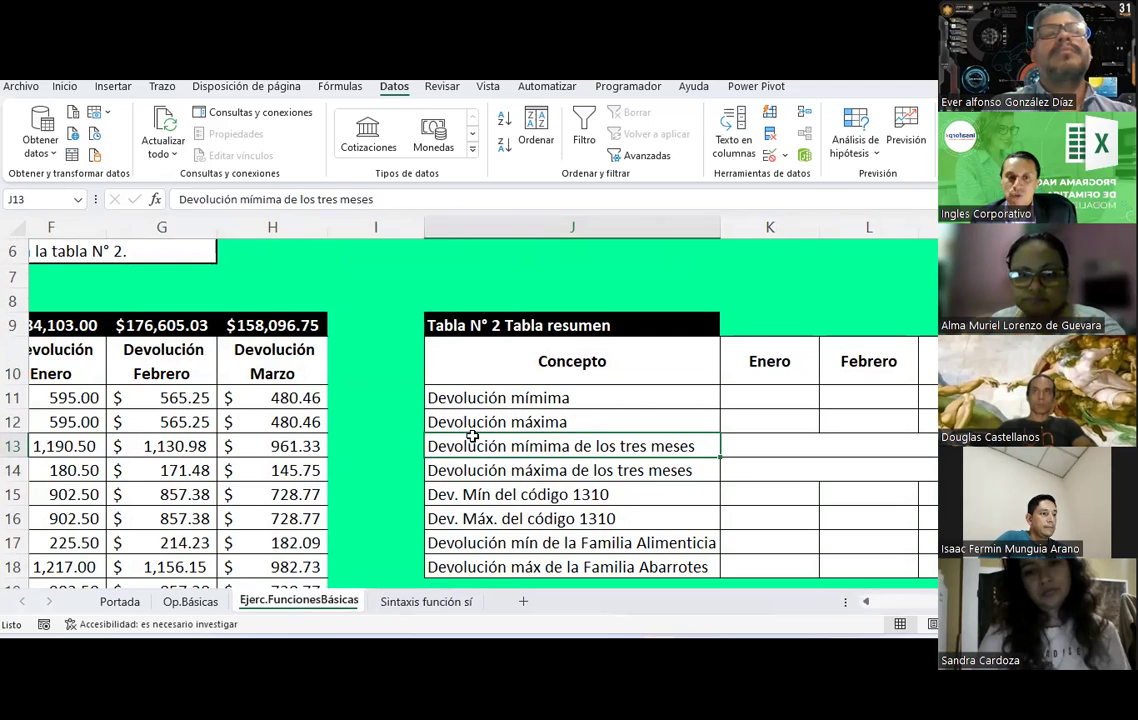
{"action": "left_click", "coordinate": [778, 394]}
{"action": "scroll", "coordinate": [570, 450], "scroll_direction": "right", "scroll_amount": 1}
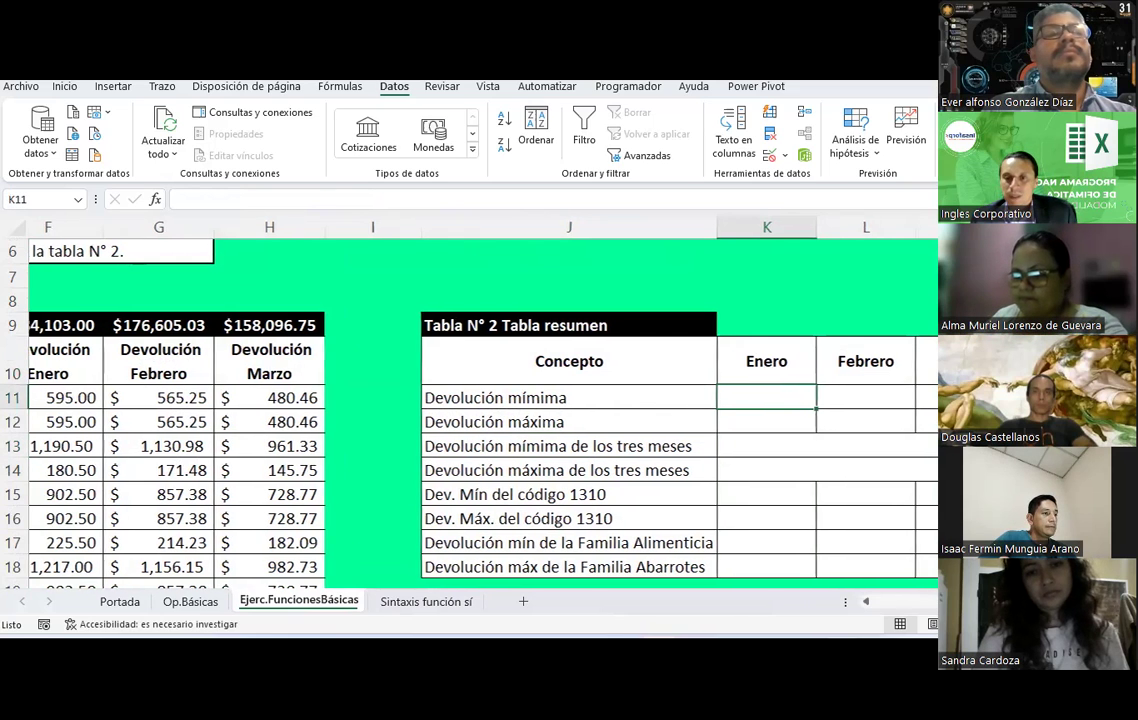
{"action": "left_click", "coordinate": [62, 87]}
{"action": "left_click", "coordinate": [818, 114]}
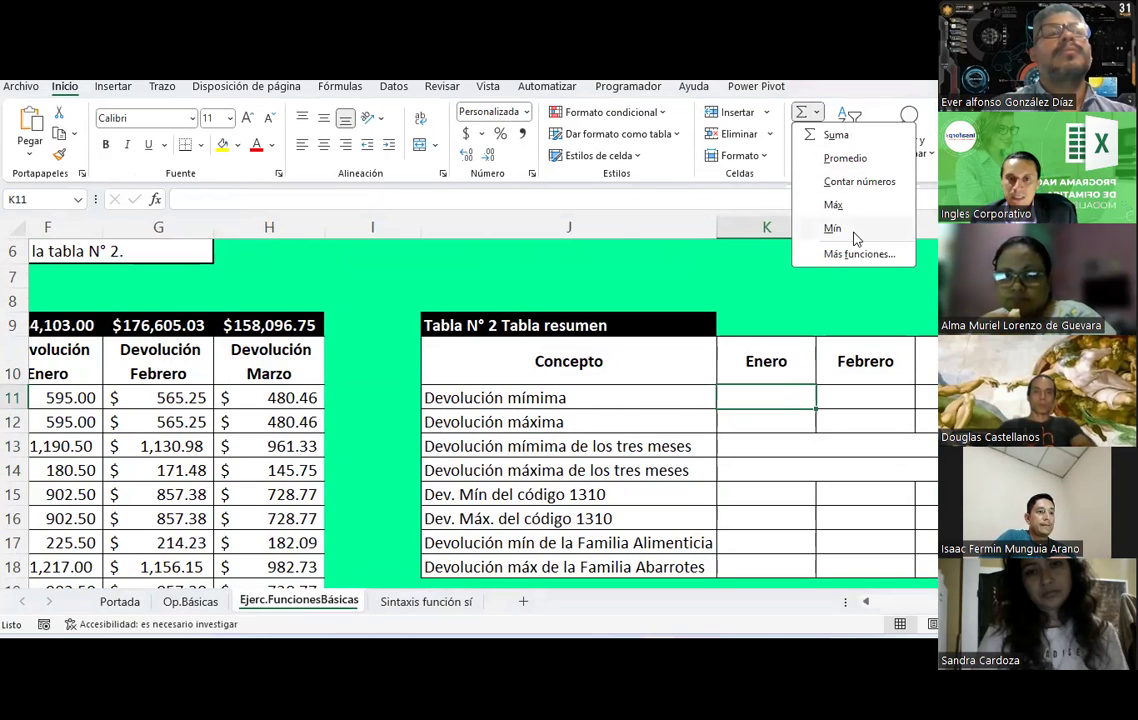
{"action": "left_click", "coordinate": [853, 232]}
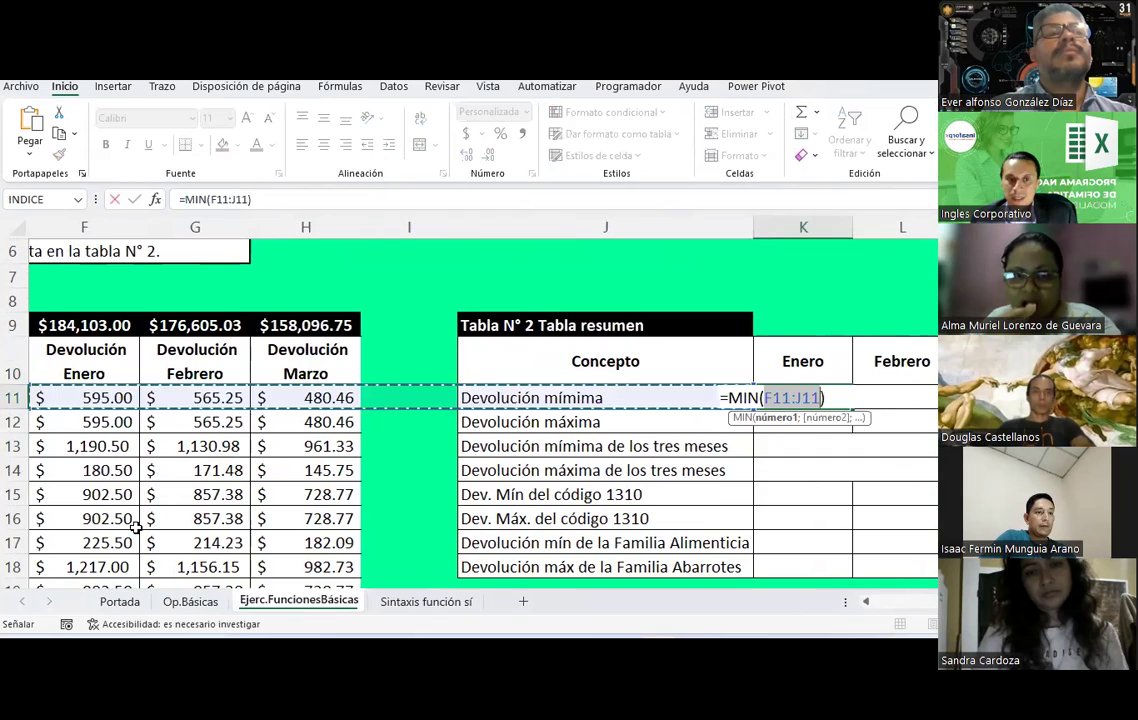
{"action": "scroll", "coordinate": [521, 400], "scroll_direction": "left", "scroll_amount": 3}
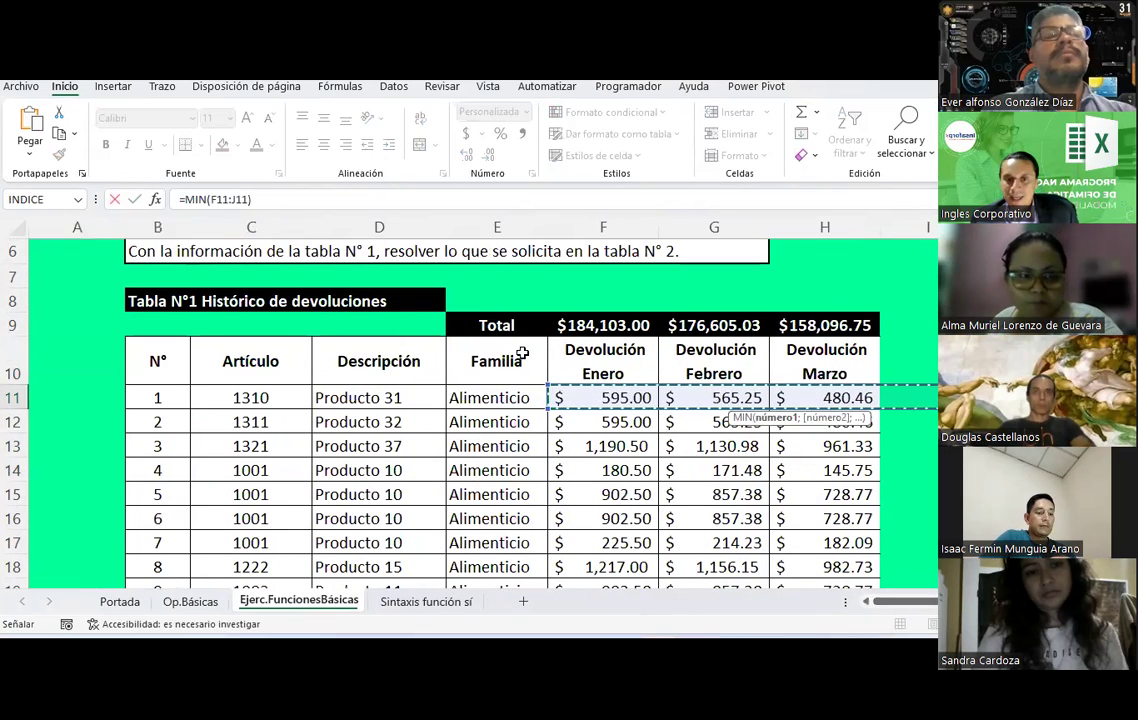
{"action": "left_click_drag", "start_coordinate": [581, 390], "coordinate": [577, 447]}
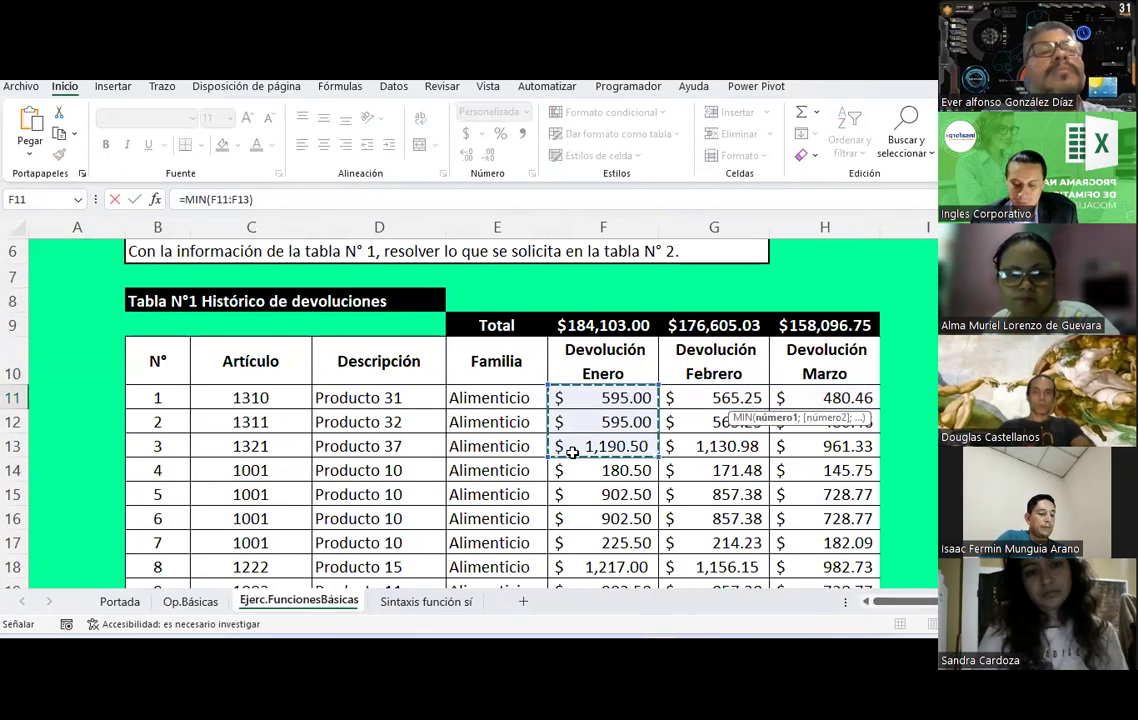
{"action": "key", "text": "ctrl+shift+Down"}
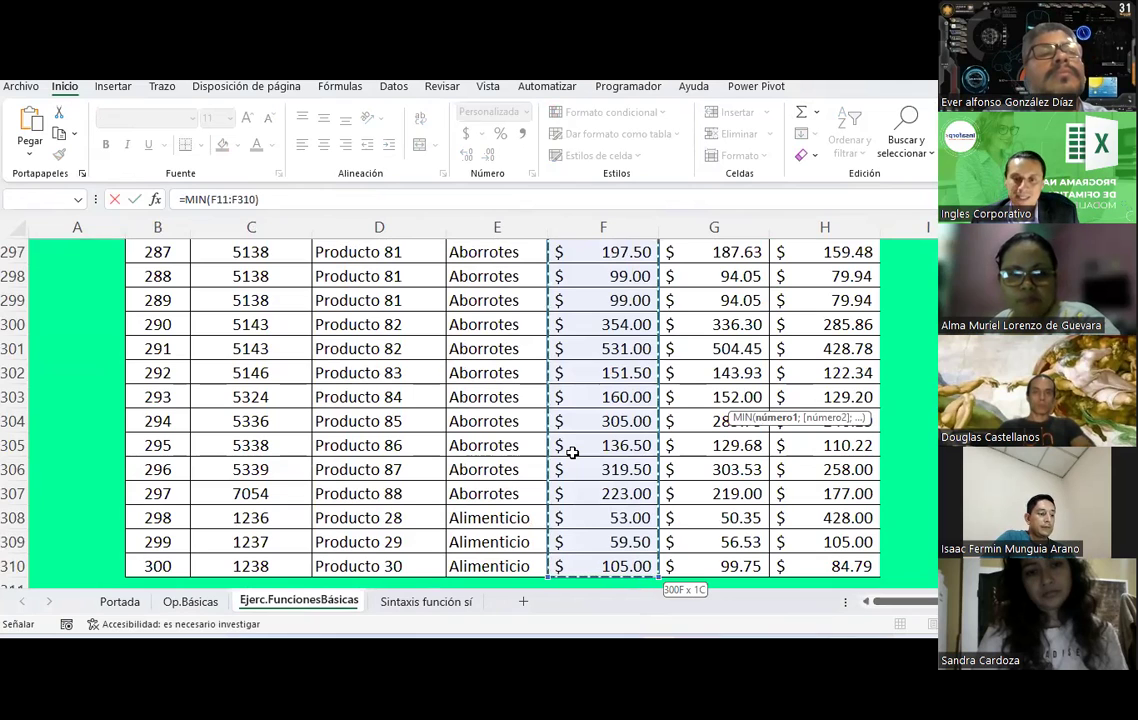
{"action": "key", "text": "F4"}
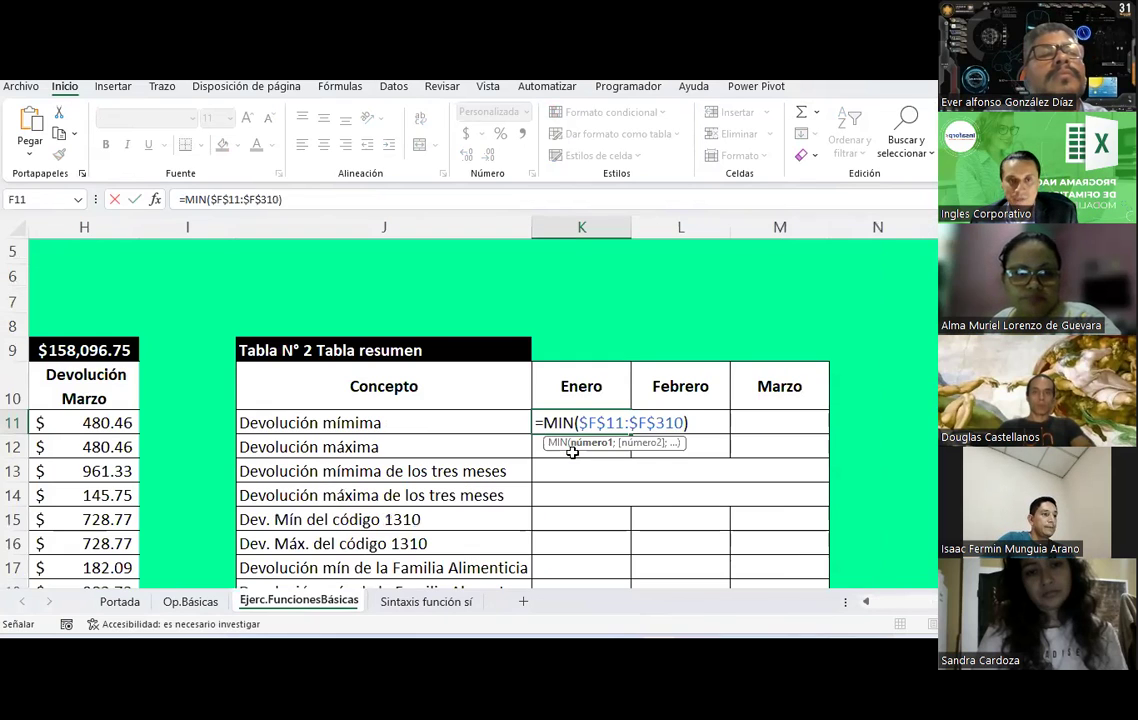
{"action": "key", "text": "Return"}
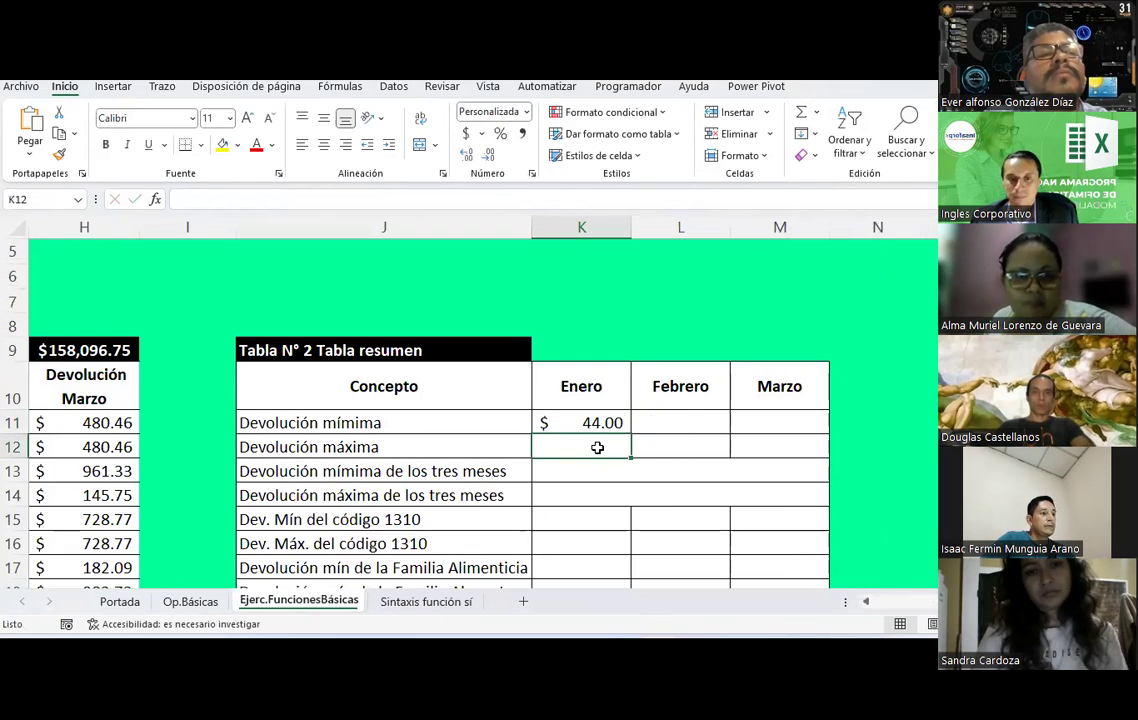
- Copy the January minimum formula across February and March, and change February's range in L11 to $G$11:$G$310
{"action": "left_click", "coordinate": [588, 424]}
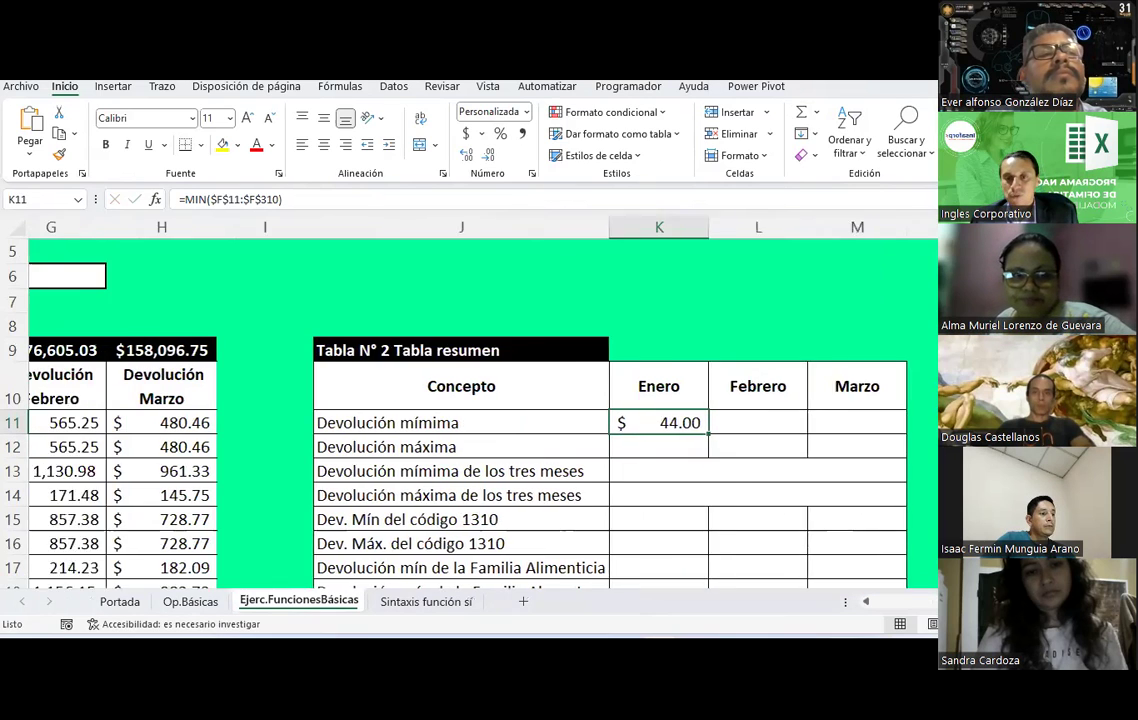
{"action": "scroll", "coordinate": [642, 514], "scroll_direction": "left", "scroll_amount": 3}
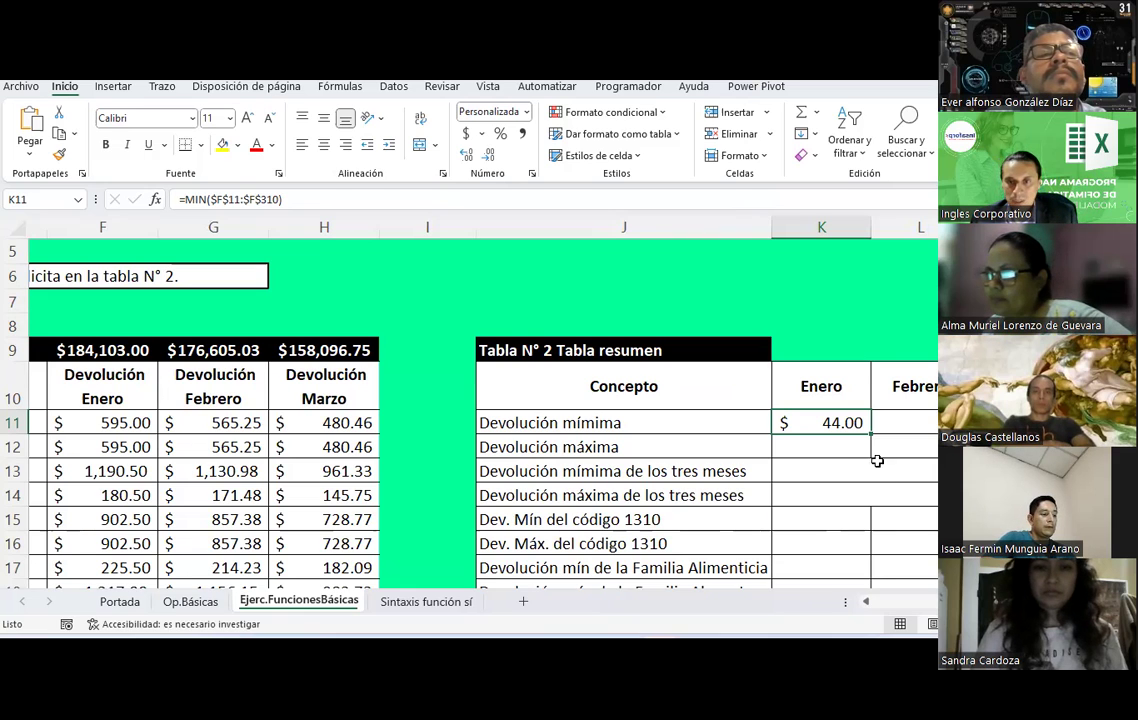
{"action": "left_click_drag", "start_coordinate": [868, 429], "coordinate": [925, 428]}
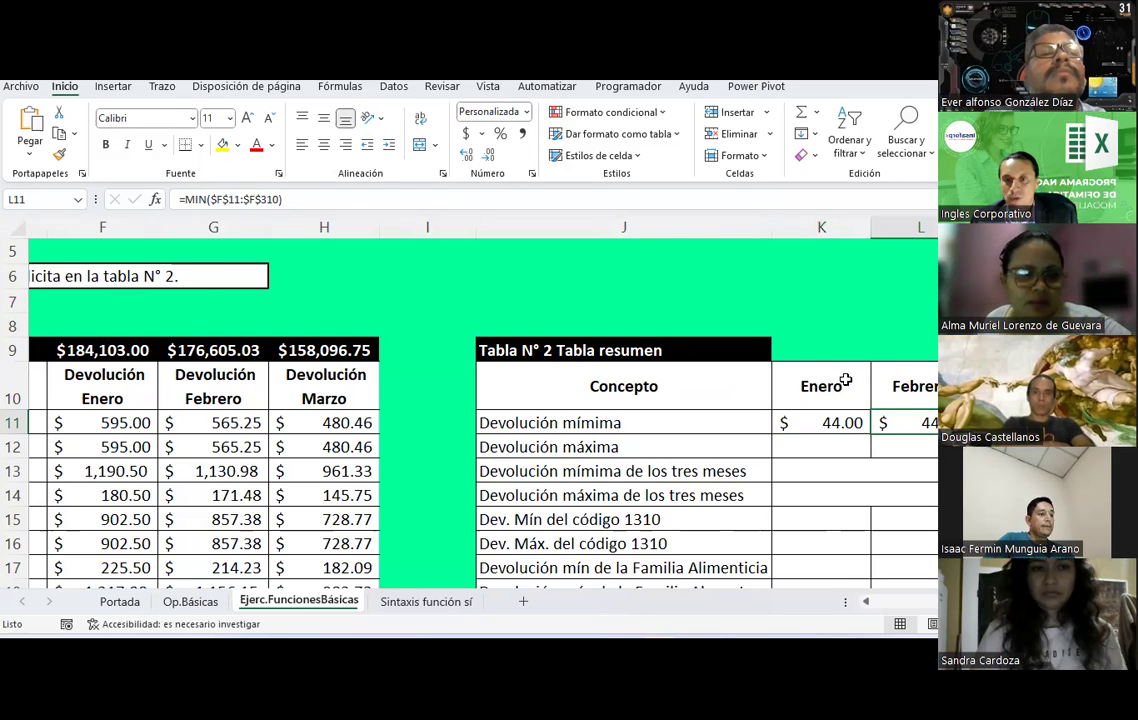
{"action": "left_click", "coordinate": [222, 200]}
{"action": "type", "text": "g"}
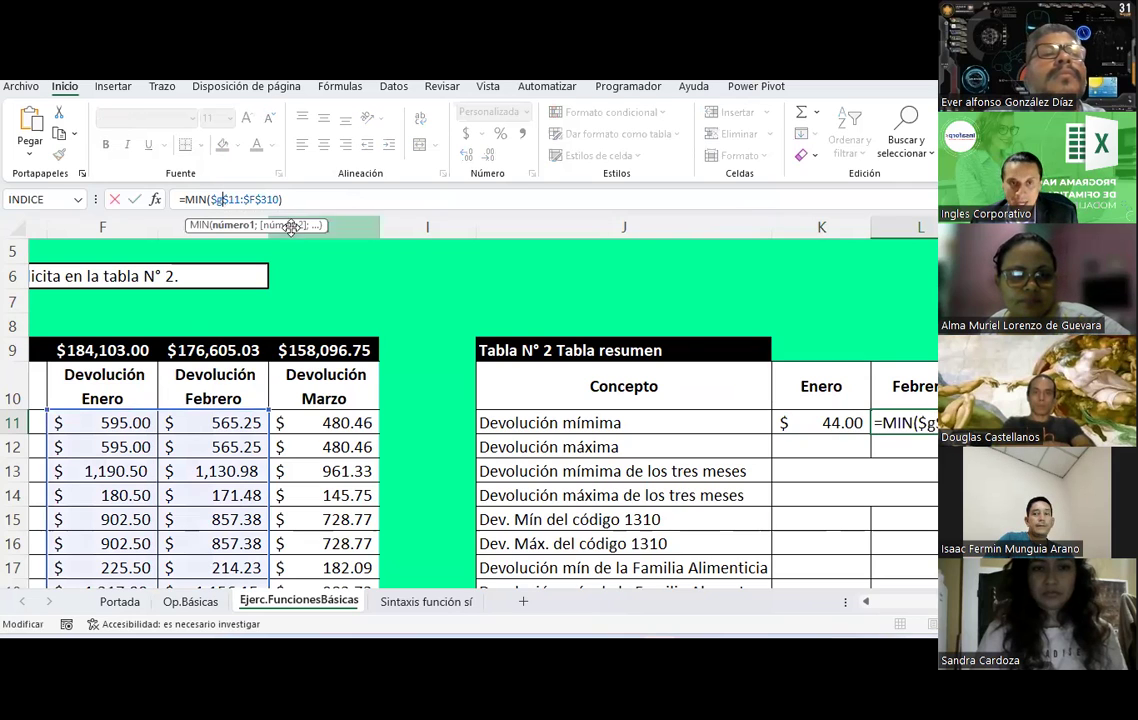
{"action": "left_click_drag", "start_coordinate": [247, 200], "coordinate": [253, 200]}
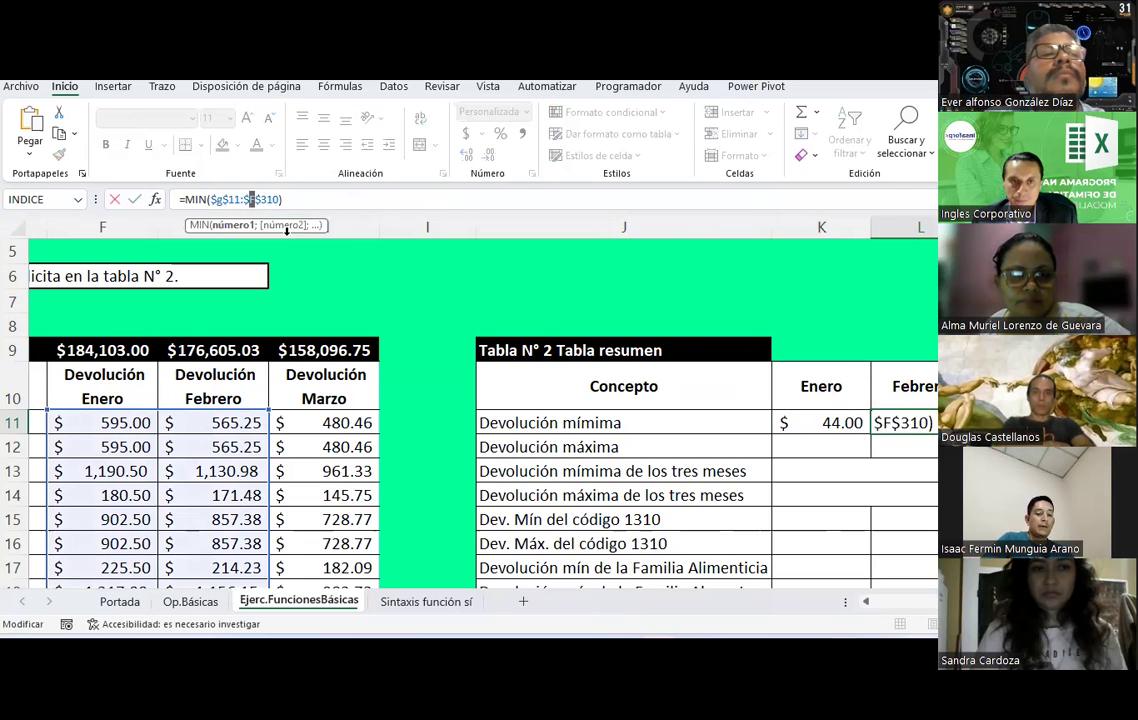
{"action": "type", "text": "g"}
{"action": "key", "text": "Return"}
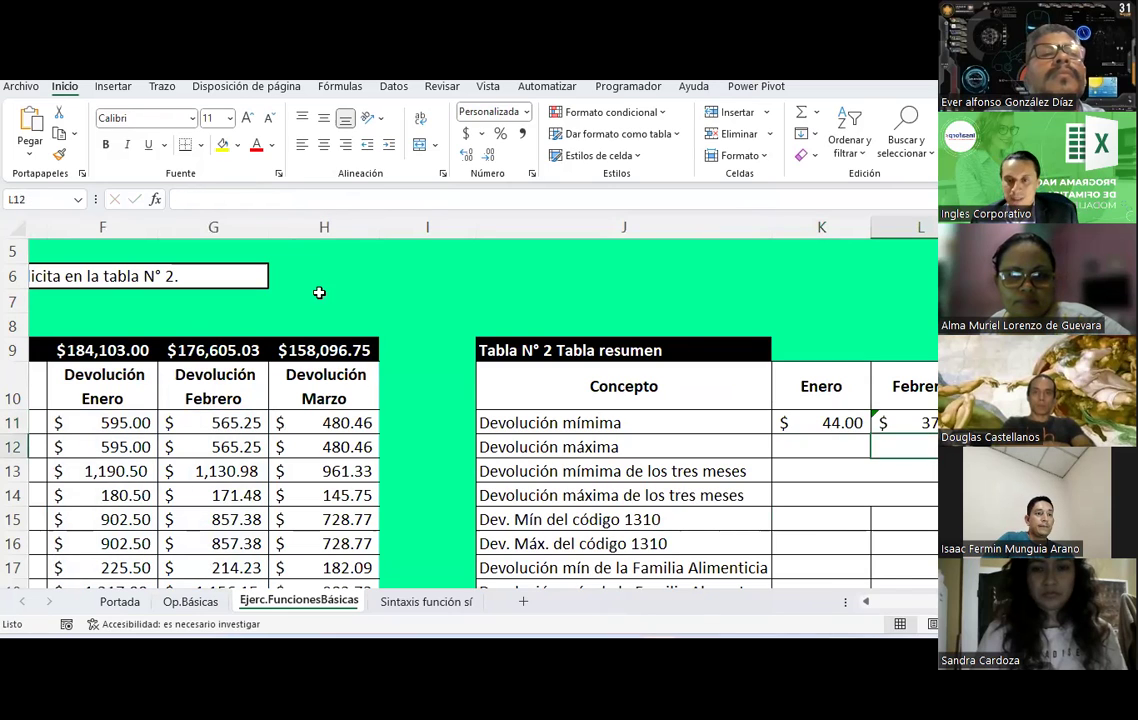
- Change March's minimum return formula in M11 to the range $H$11:$H$310, and select the three monthly minimums for review
{"action": "left_click", "coordinate": [930, 423]}
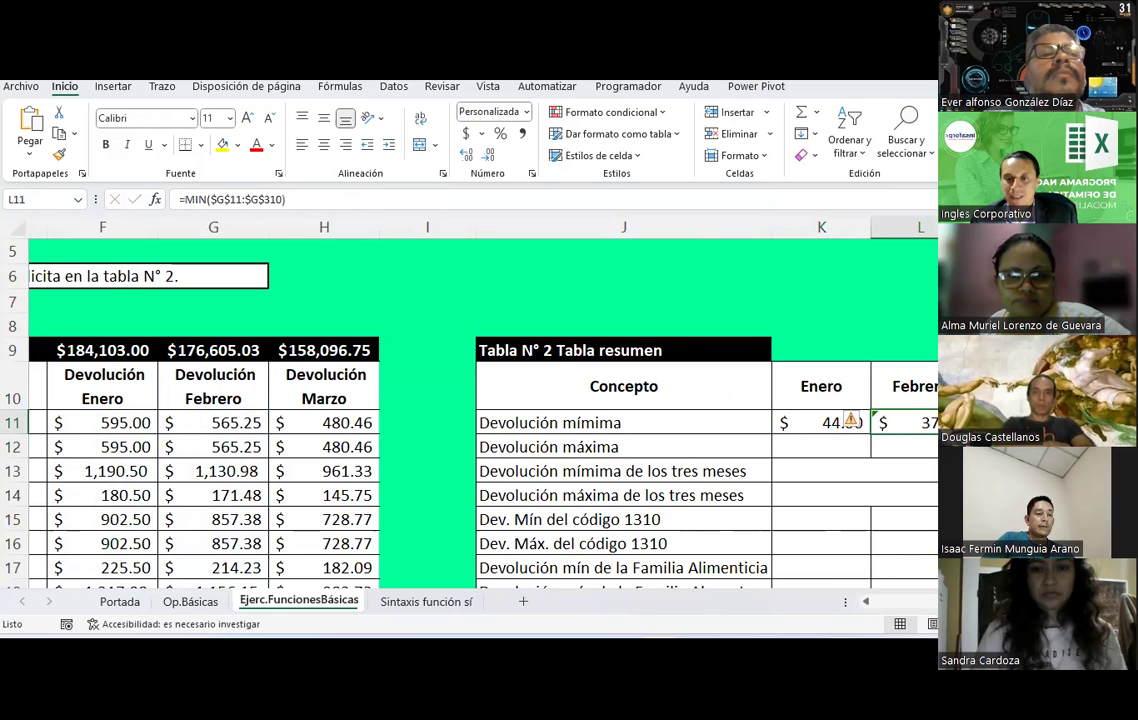
{"action": "left_click", "coordinate": [821, 423]}
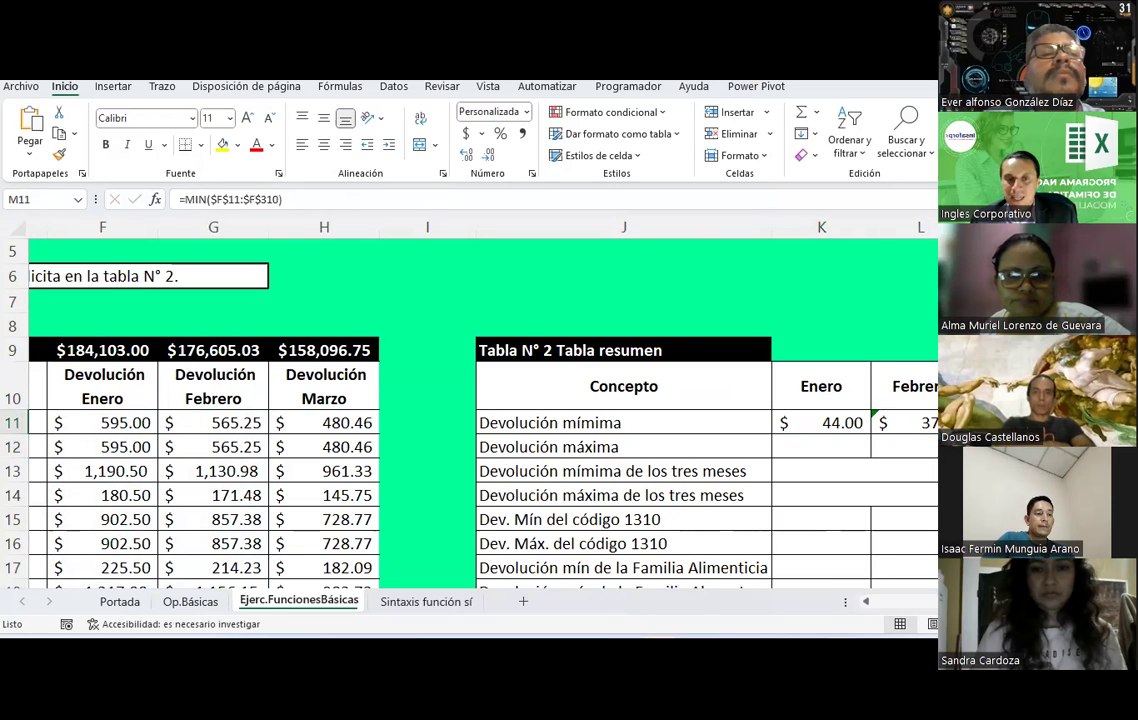
{"action": "left_click", "coordinate": [222, 200]}
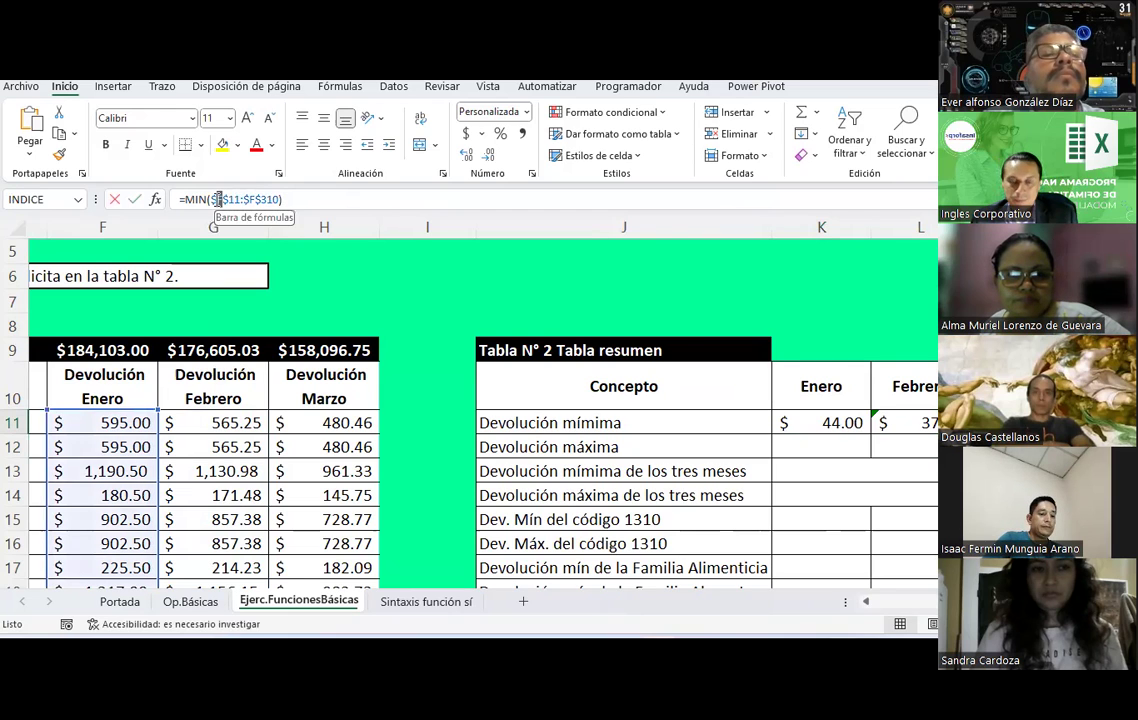
{"action": "key", "text": "BackSpace"}
{"action": "type", "text": "H"}
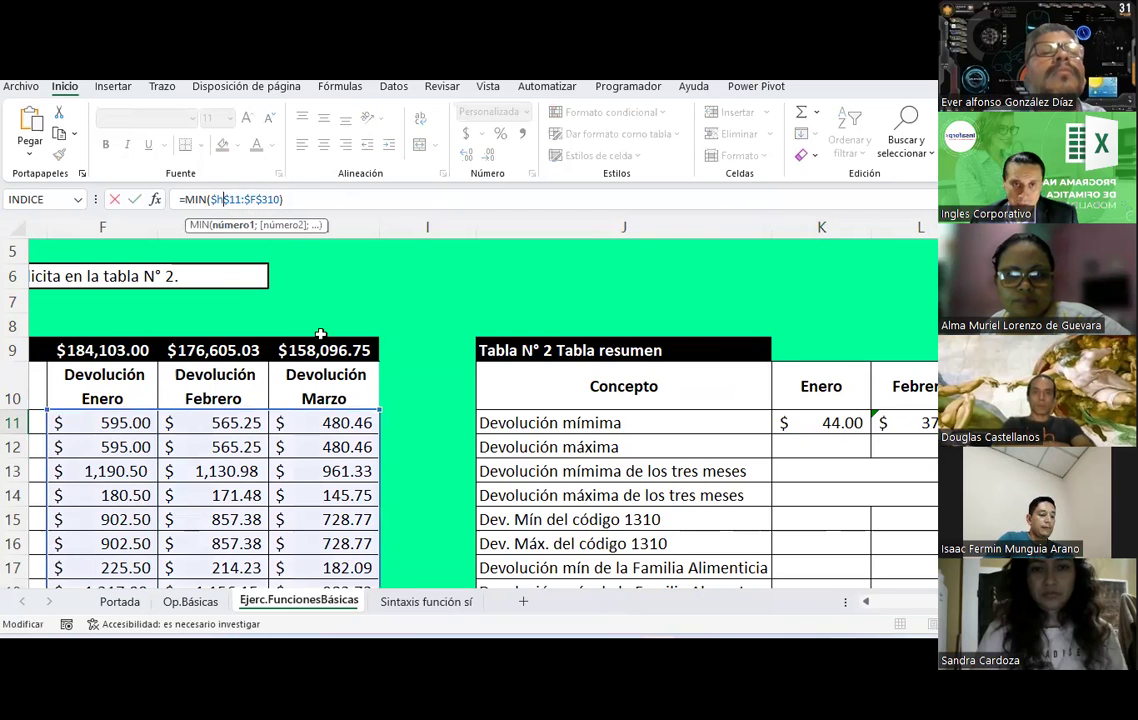
{"action": "left_click", "coordinate": [254, 199]}
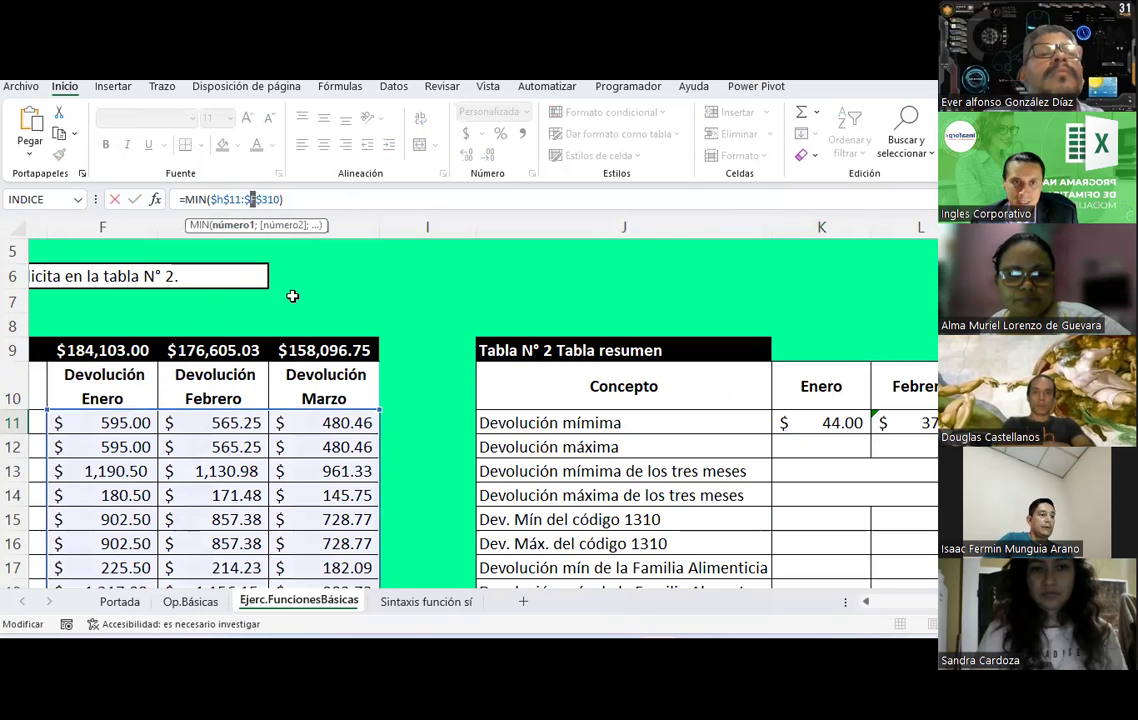
{"action": "key", "text": "BackSpace"}
{"action": "type", "text": "h"}
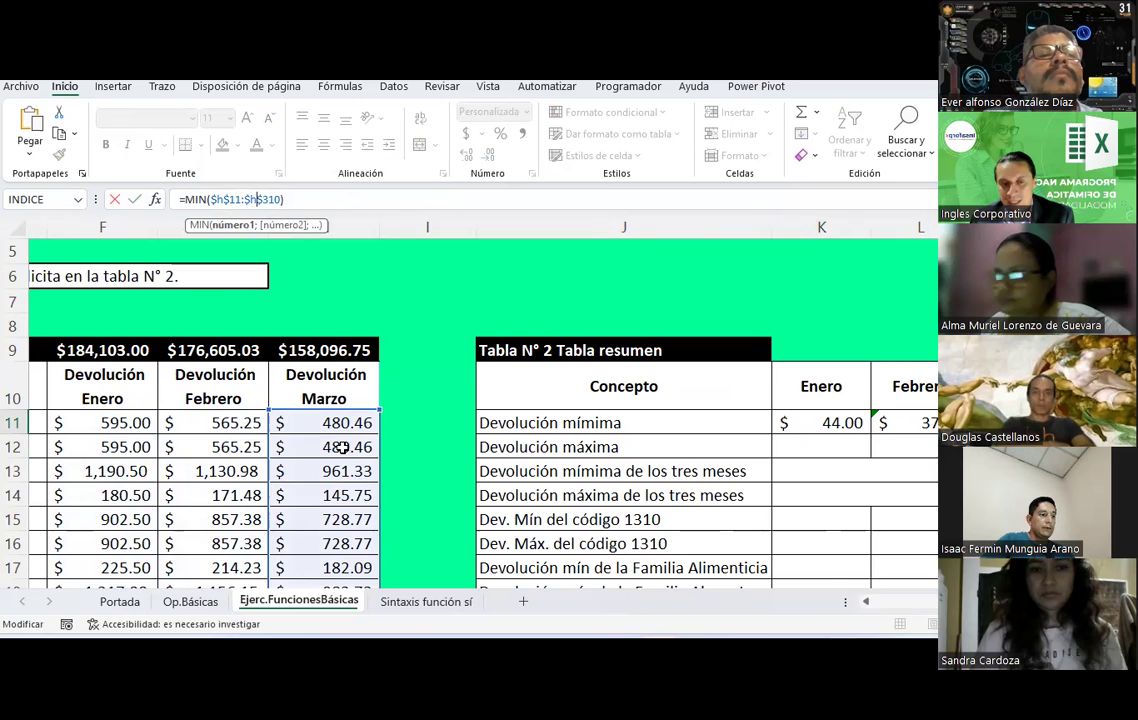
{"action": "key", "text": "Return"}
{"action": "left_click_drag", "start_coordinate": [1000, 422], "coordinate": [822, 422]}
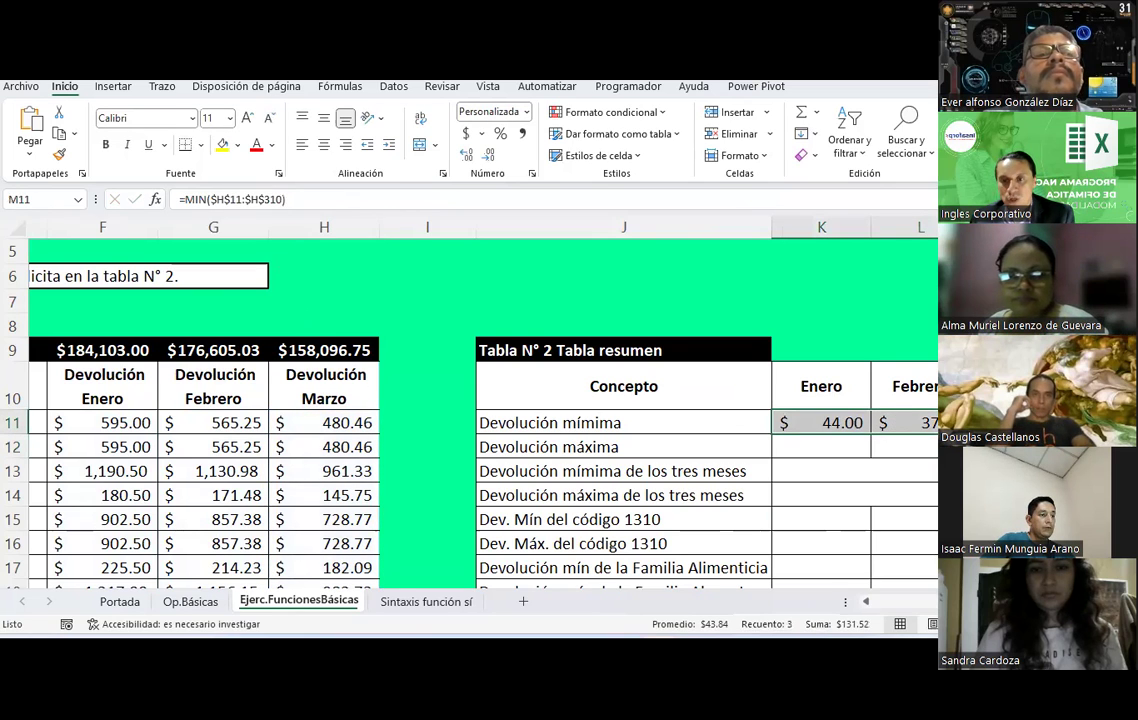
{"action": "scroll", "coordinate": [480, 460], "scroll_direction": "right", "scroll_amount": 1}
{"action": "scroll", "coordinate": [838, 447], "scroll_direction": "right", "scroll_amount": 3}
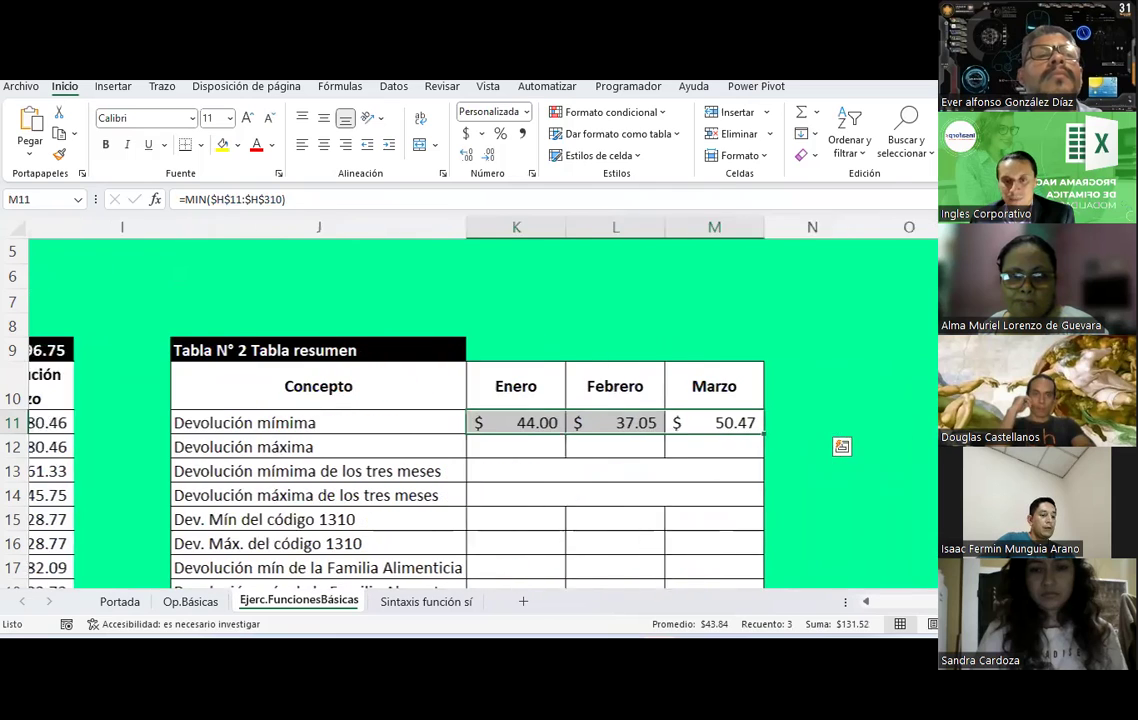
- Review the remaining concepts in Tabla N° 2 Tabla resumen, from Devolución máxima to the Familia Abarrotes maximum, and January's minimum formula
{"action": "left_click", "coordinate": [729, 470]}
{"action": "left_click", "coordinate": [642, 442]}
{"action": "left_click", "coordinate": [470, 444]}
{"action": "left_click", "coordinate": [411, 440]}
{"action": "left_click", "coordinate": [590, 451]}
{"action": "left_click", "coordinate": [640, 457]}
{"action": "left_click", "coordinate": [498, 447]}
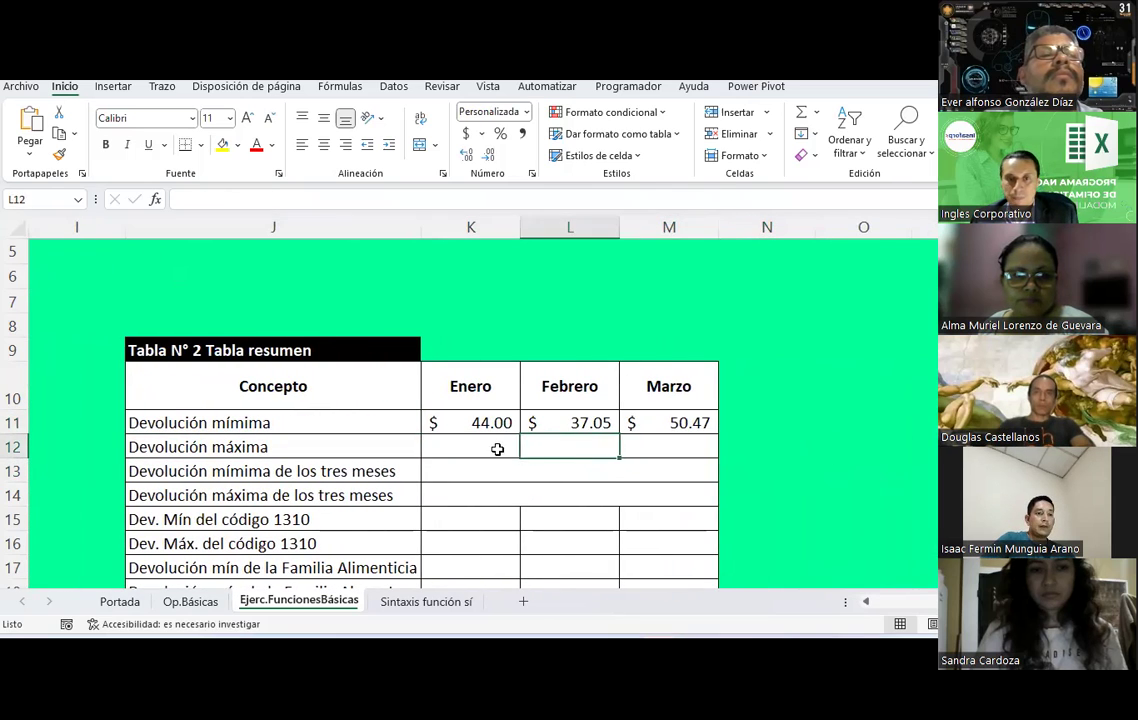
{"action": "left_click", "coordinate": [368, 447]}
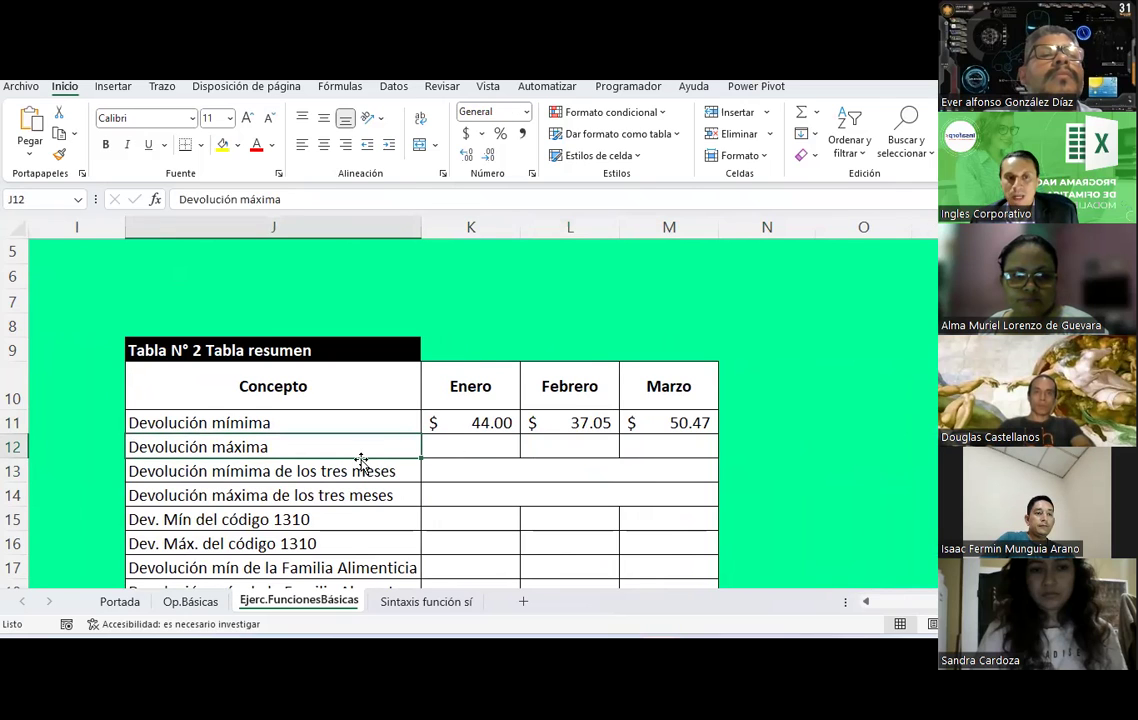
{"action": "scroll", "coordinate": [361, 460], "scroll_direction": "down", "scroll_amount": 1}
{"action": "left_click", "coordinate": [341, 400]}
{"action": "left_click", "coordinate": [338, 440]}
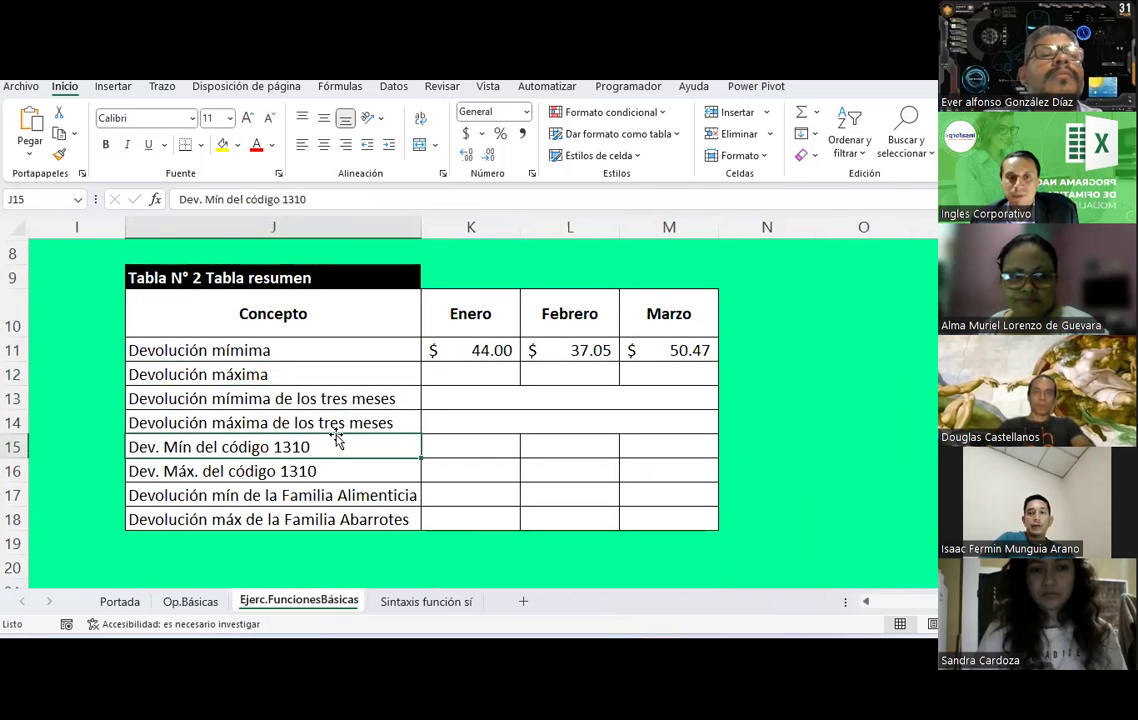
{"action": "left_click", "coordinate": [526, 413]}
{"action": "left_click", "coordinate": [522, 399]}
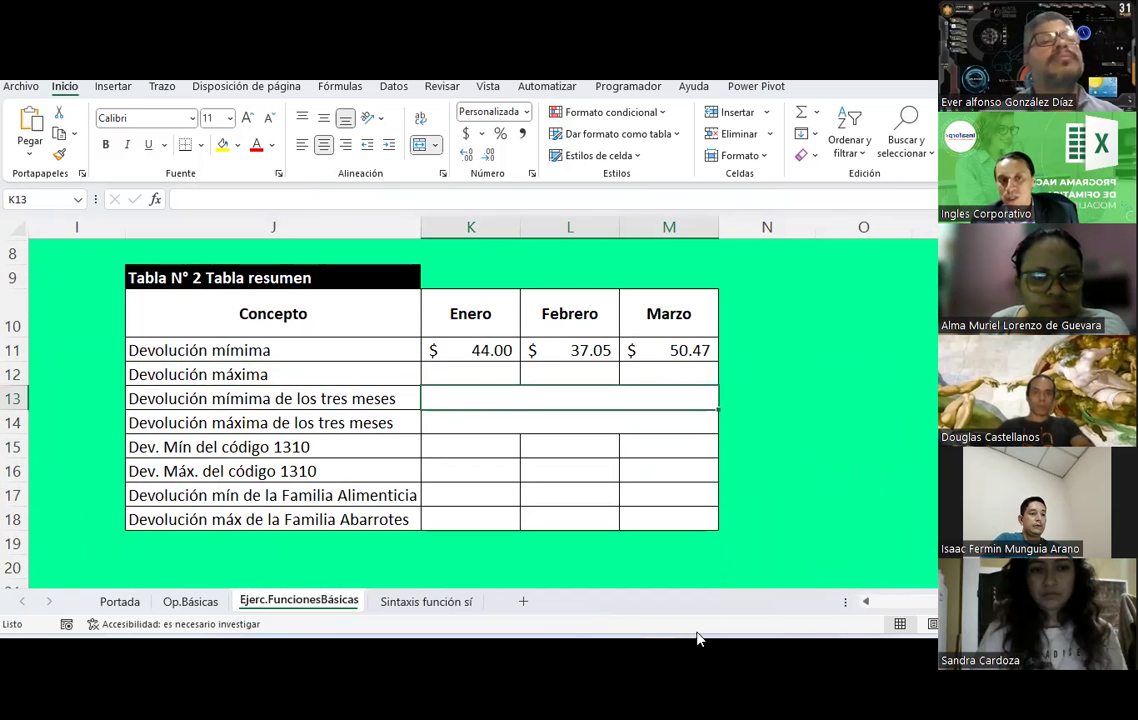
{"action": "left_click", "coordinate": [315, 495]}
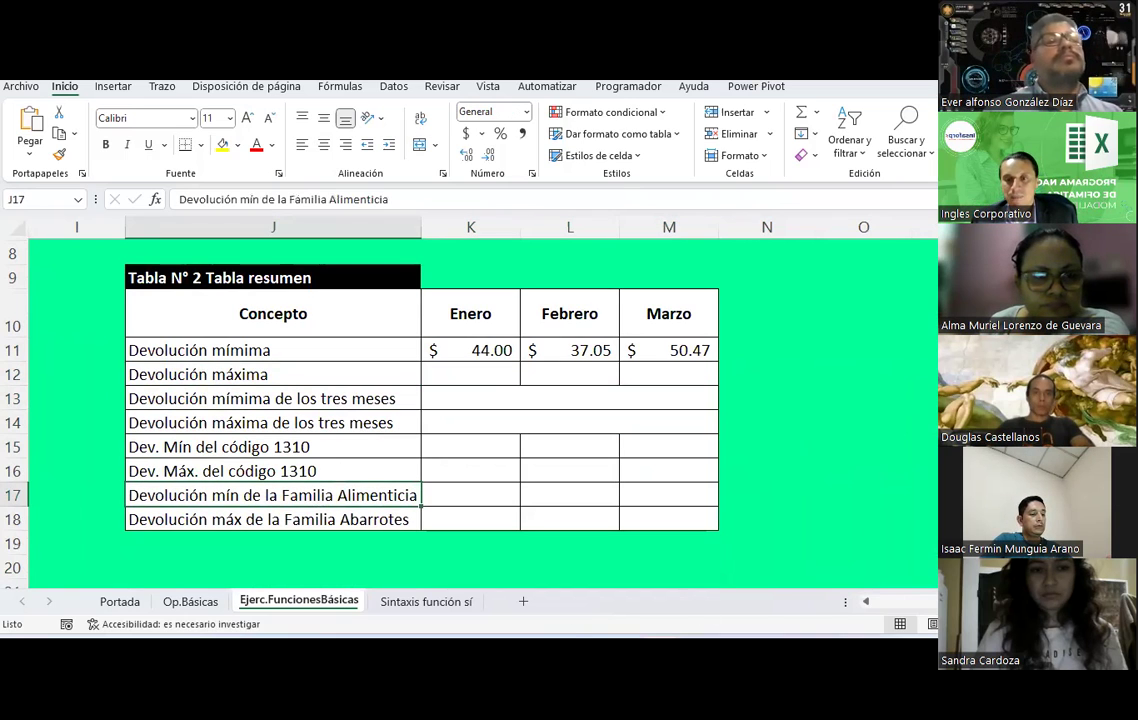
{"action": "left_click_drag", "start_coordinate": [840, 601], "coordinate": [770, 601]}
{"action": "scroll", "coordinate": [480, 410], "scroll_direction": "right", "scroll_amount": 2}
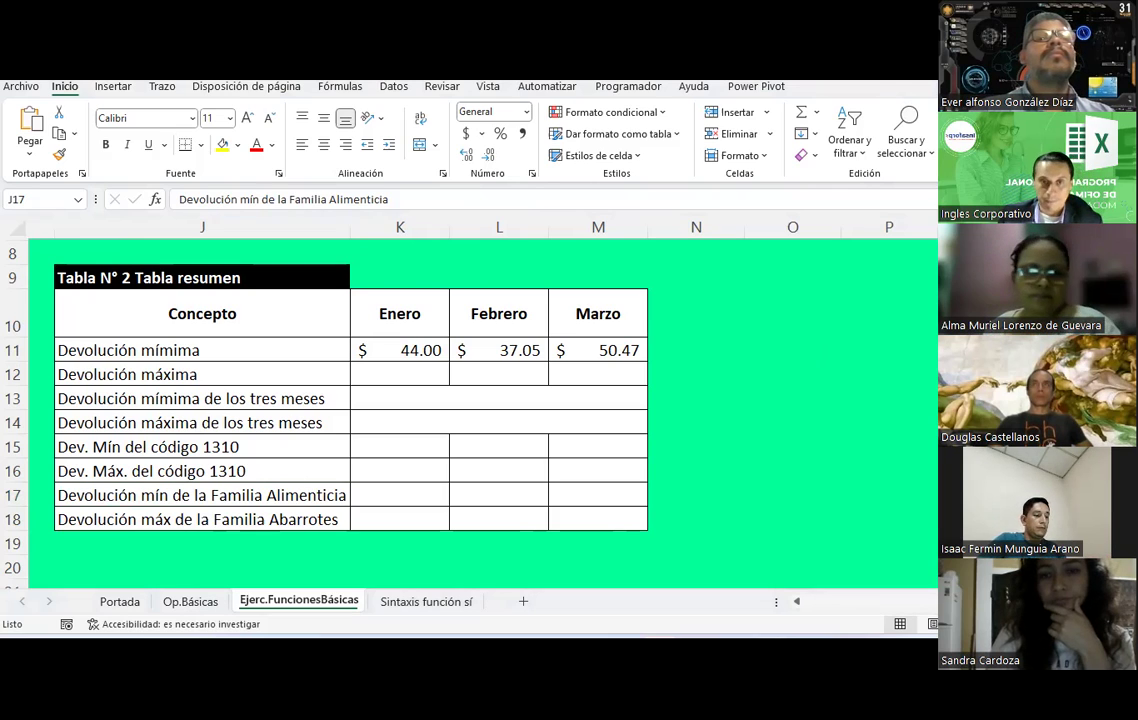
{"action": "left_click", "coordinate": [414, 347]}
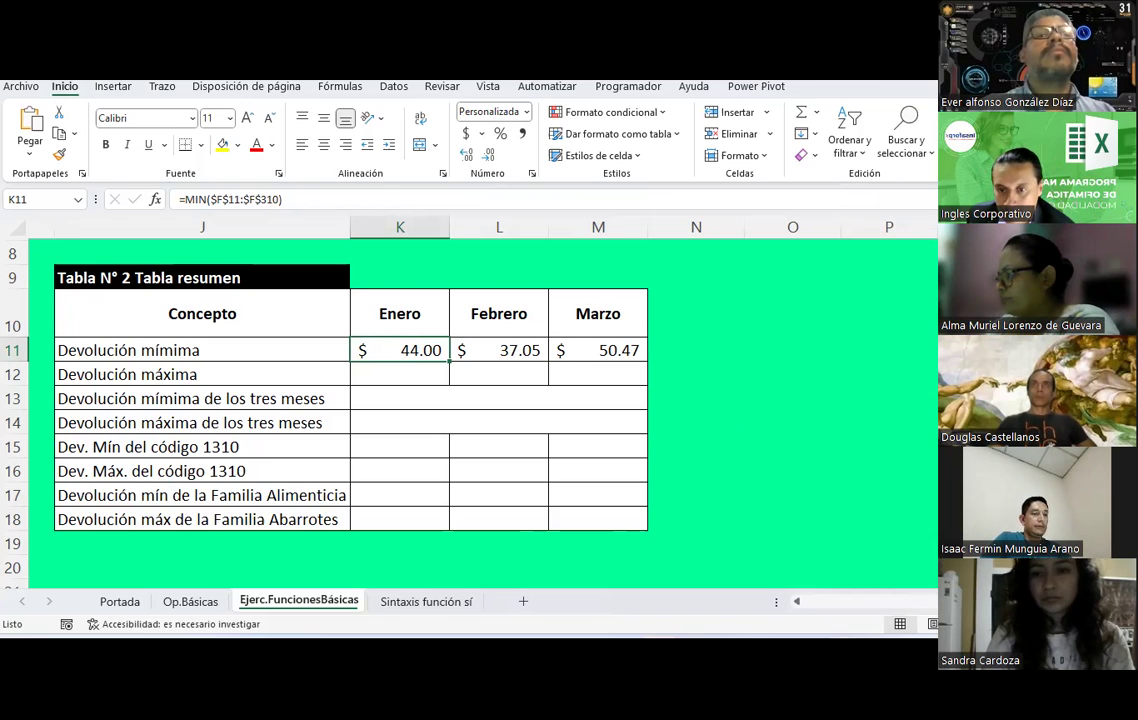
- View the Windows Update page in Windows Settings and return to the Excel workbook
{"action": "key", "text": "super+i"}
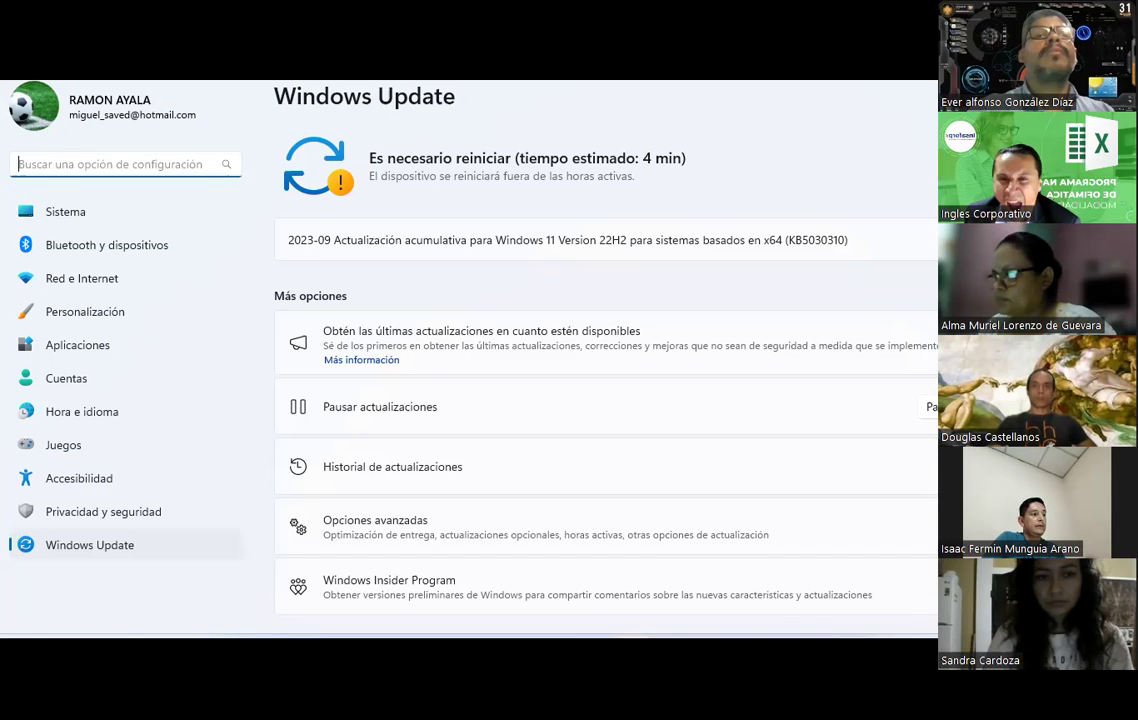
{"action": "key", "text": "alt+Tab"}
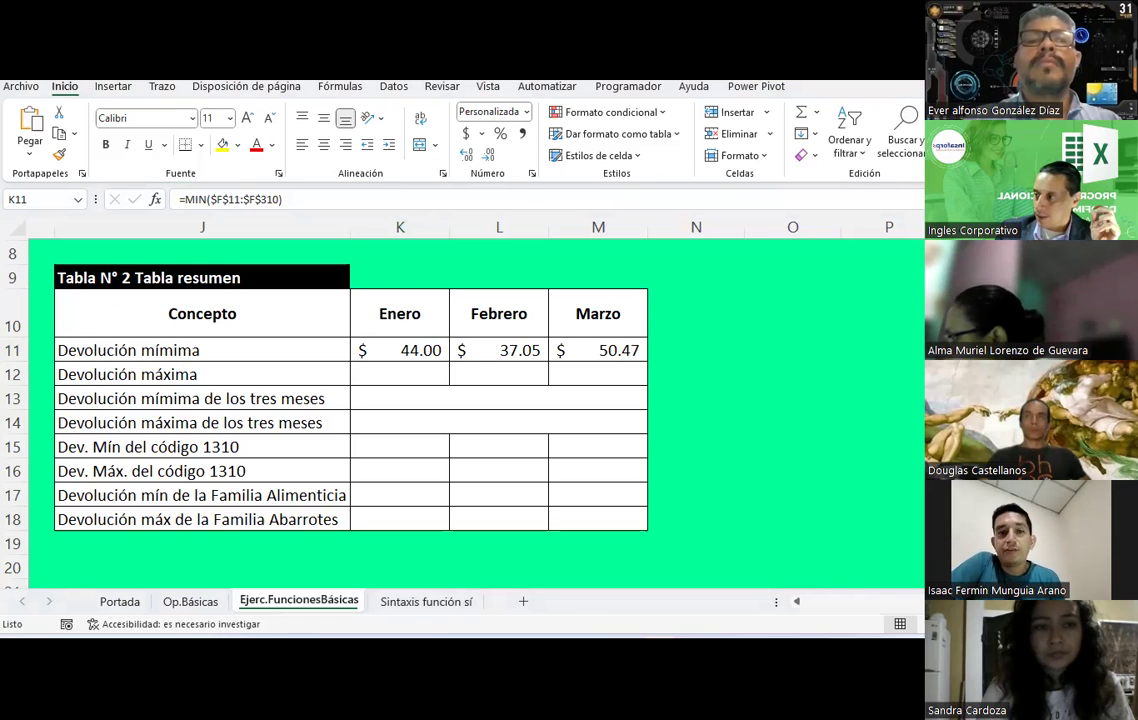
{"action": "key", "text": "alt+Tab"}
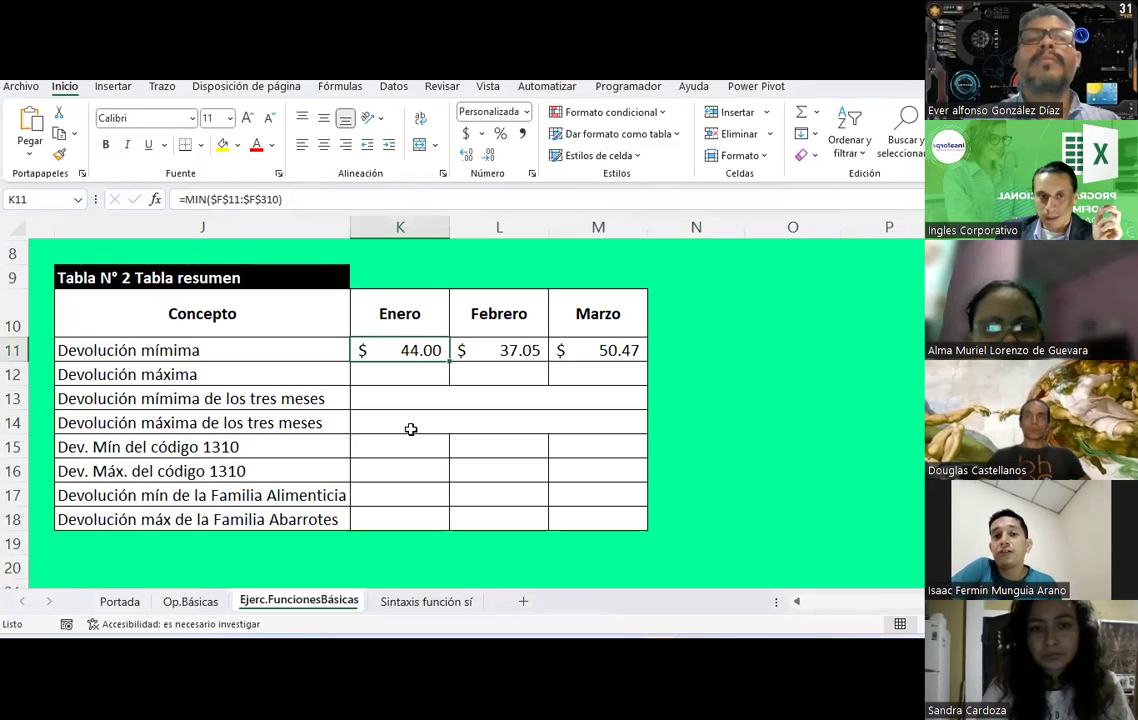
- Try to enter =min.conjunto in K15 and K16 for the January minimum and maximum returns of code 1310
{"action": "left_click", "coordinate": [396, 447]}
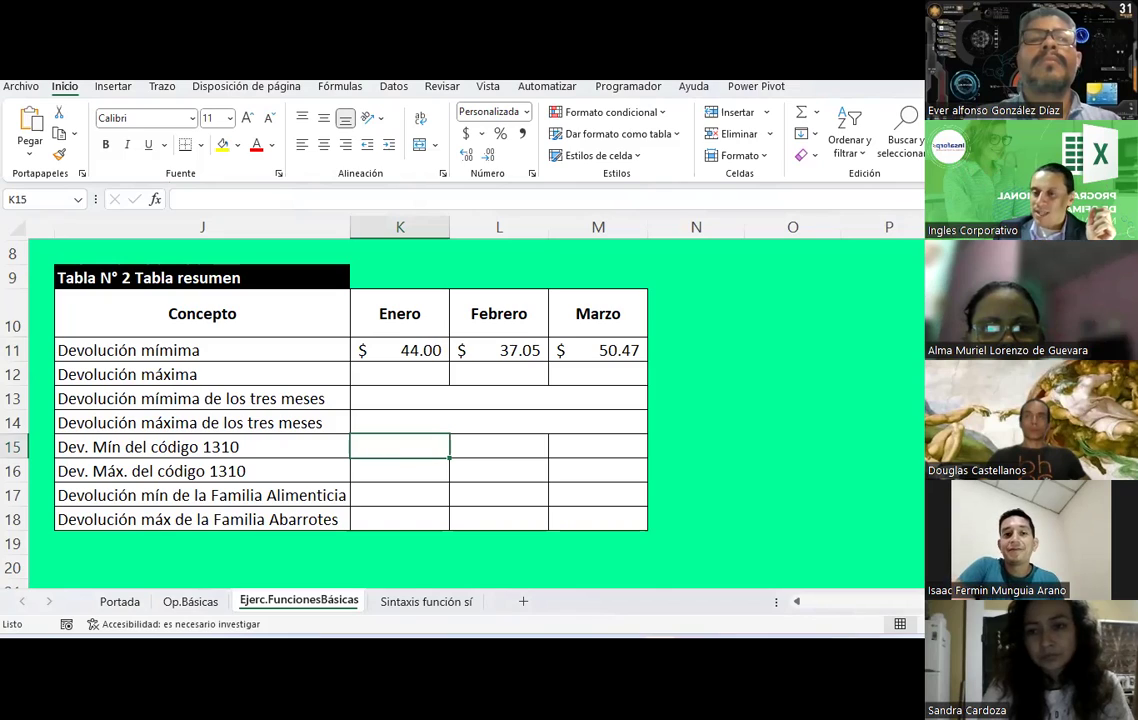
{"action": "left_click_drag", "start_coordinate": [910, 603], "coordinate": [832, 605]}
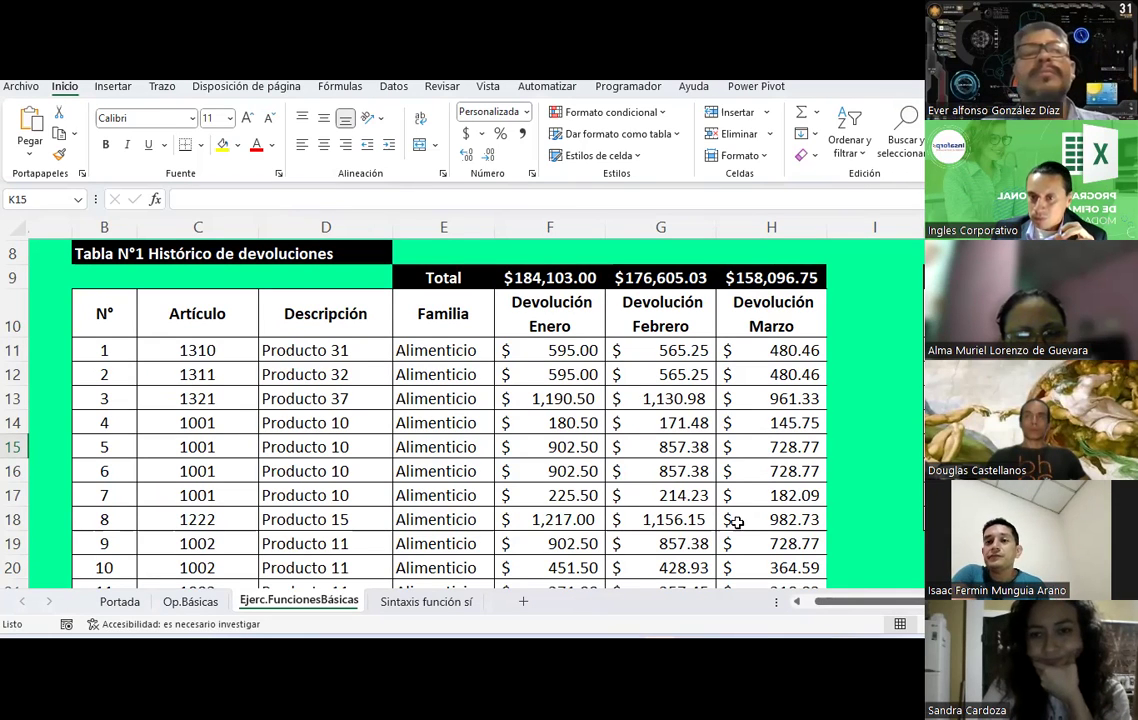
{"action": "left_click_drag", "start_coordinate": [874, 606], "coordinate": [922, 618]}
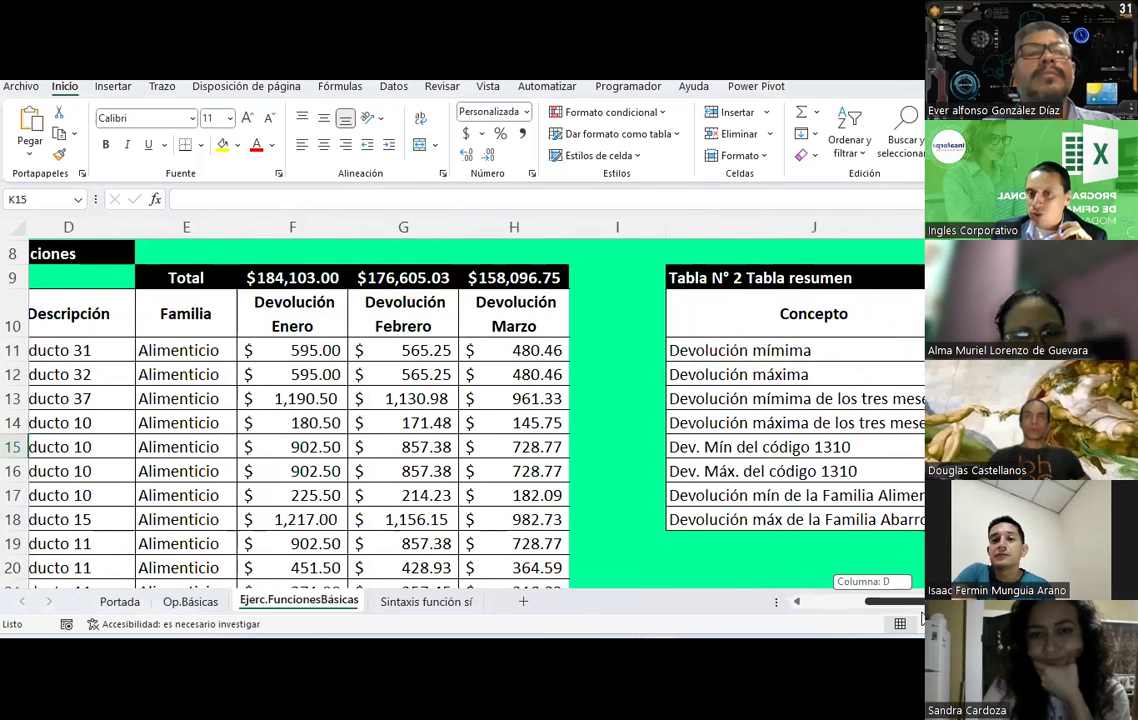
{"action": "left_click_drag", "start_coordinate": [922, 618], "coordinate": [922, 618]}
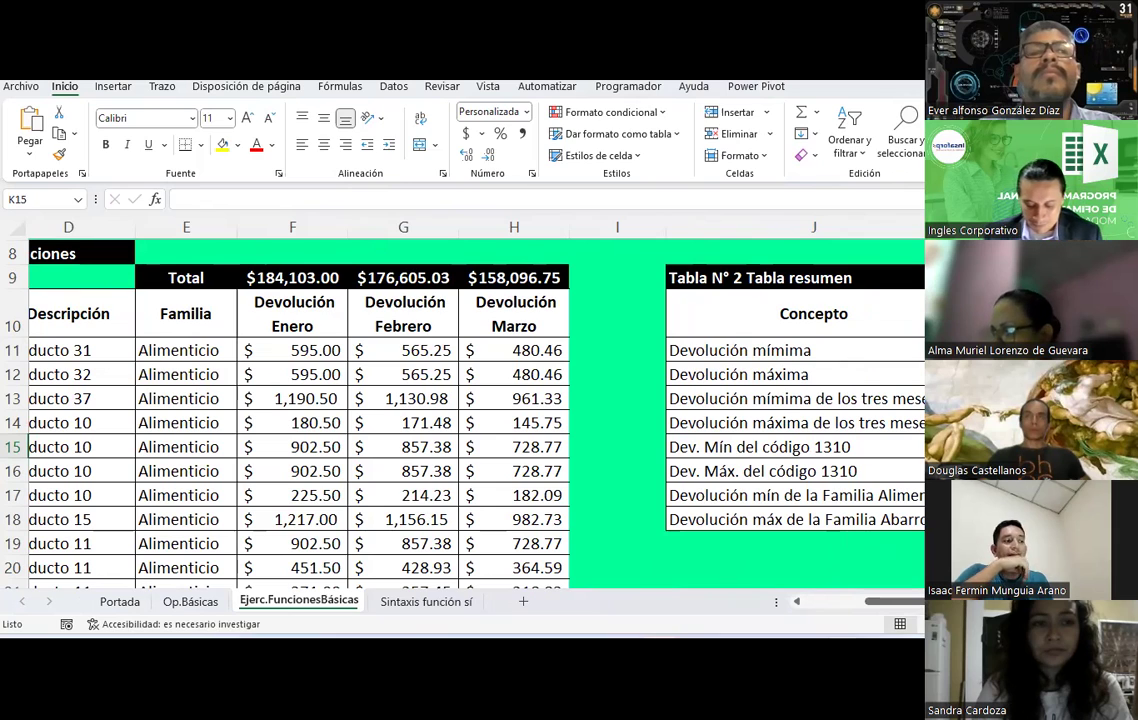
{"action": "type", "text": "=min."}
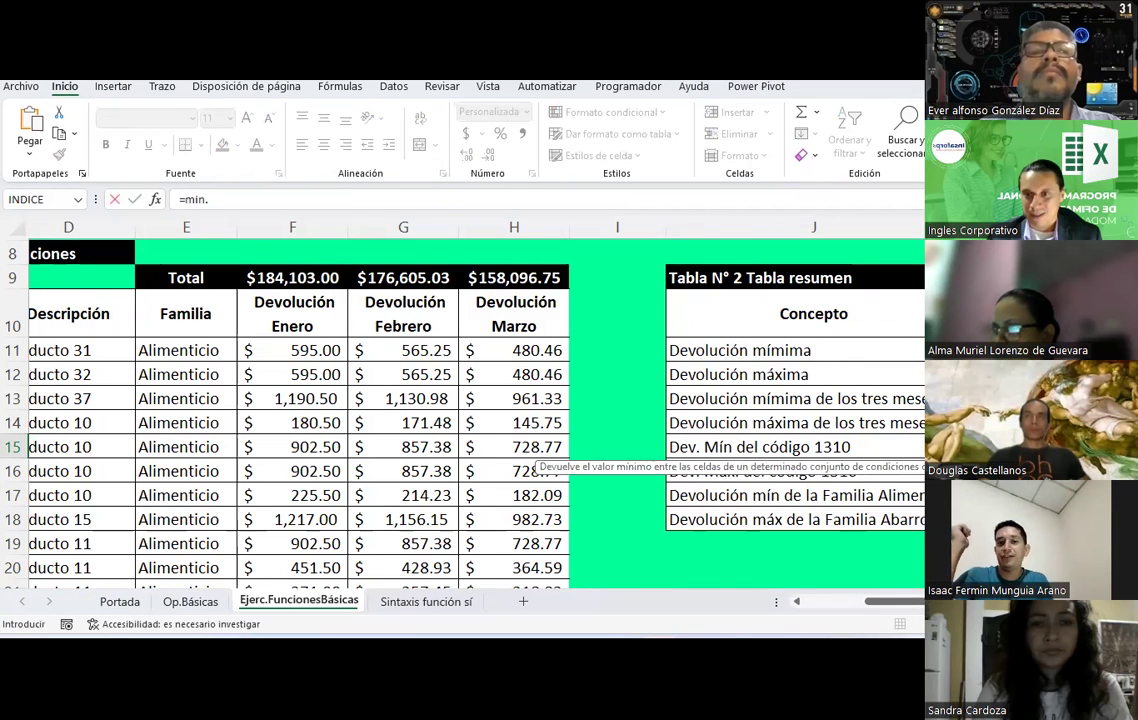
{"action": "type", "text": "conjunto"}
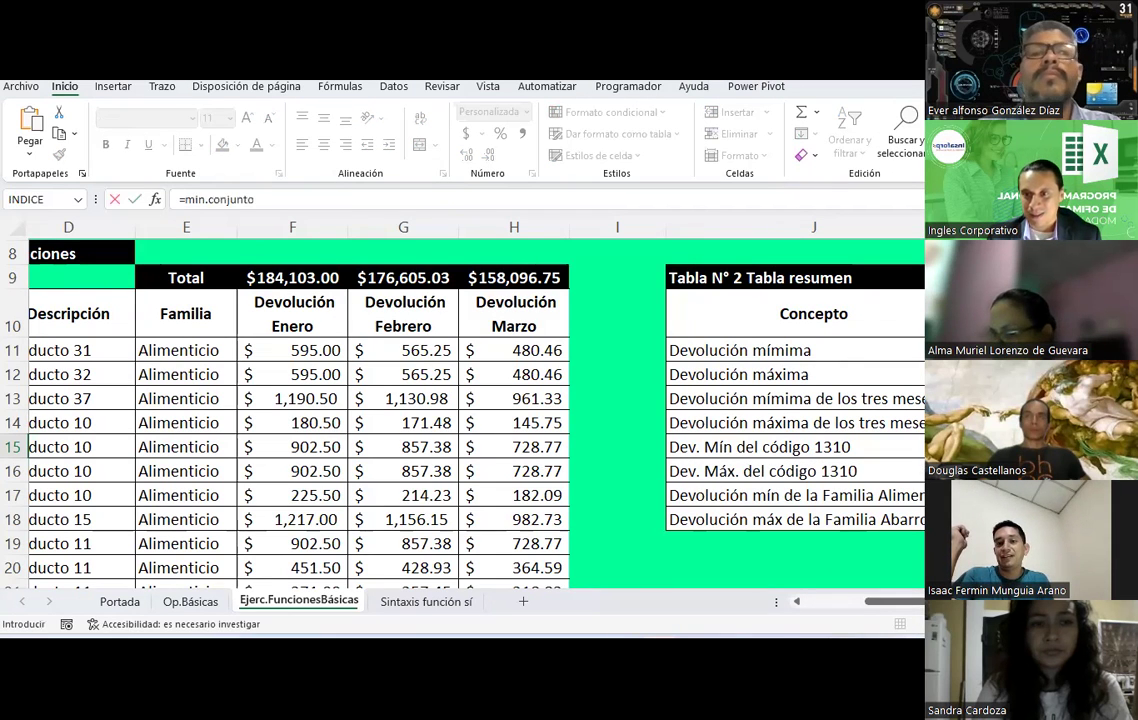
{"action": "key", "text": "Return"}
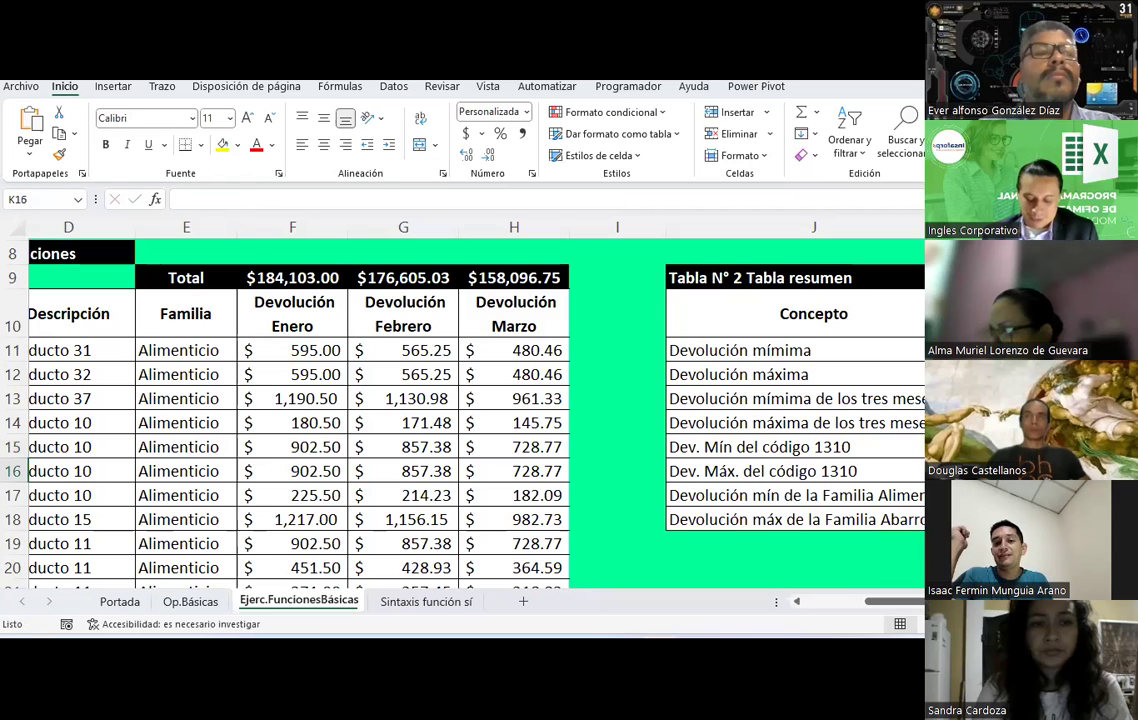
{"action": "type", "text": "=mi"}
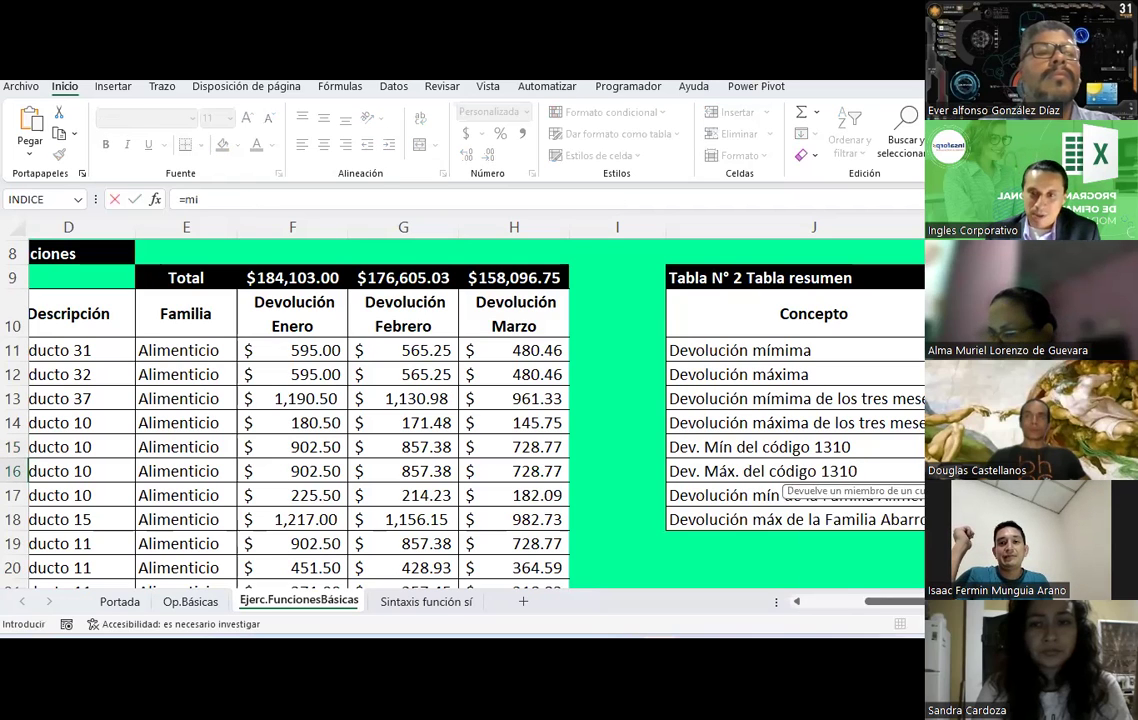
{"action": "type", "text": "n.conjunto"}
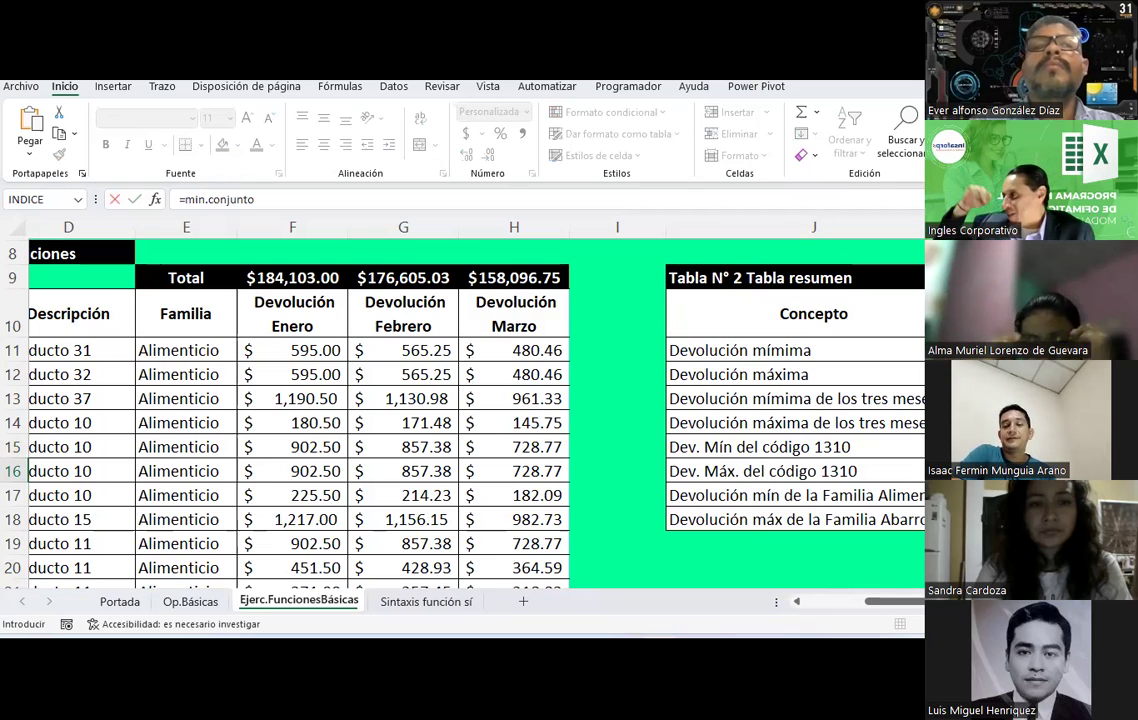
{"action": "key", "text": "Escape"}
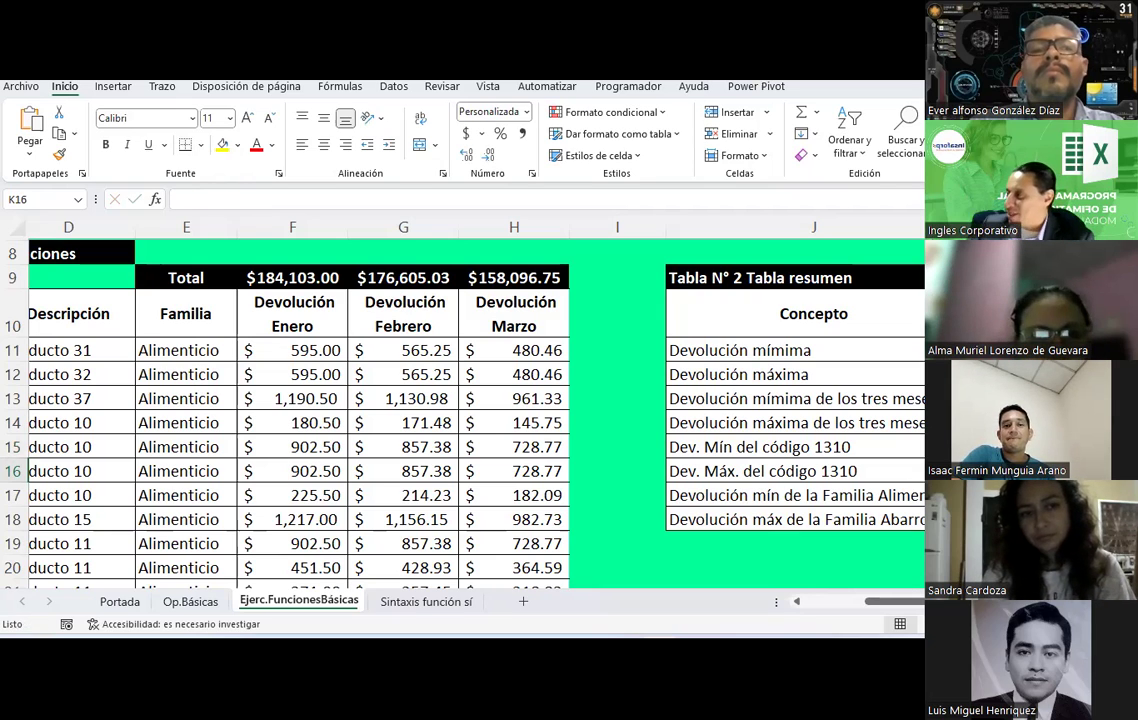
{"action": "key", "text": "Up"}
{"action": "key", "text": "Up"}
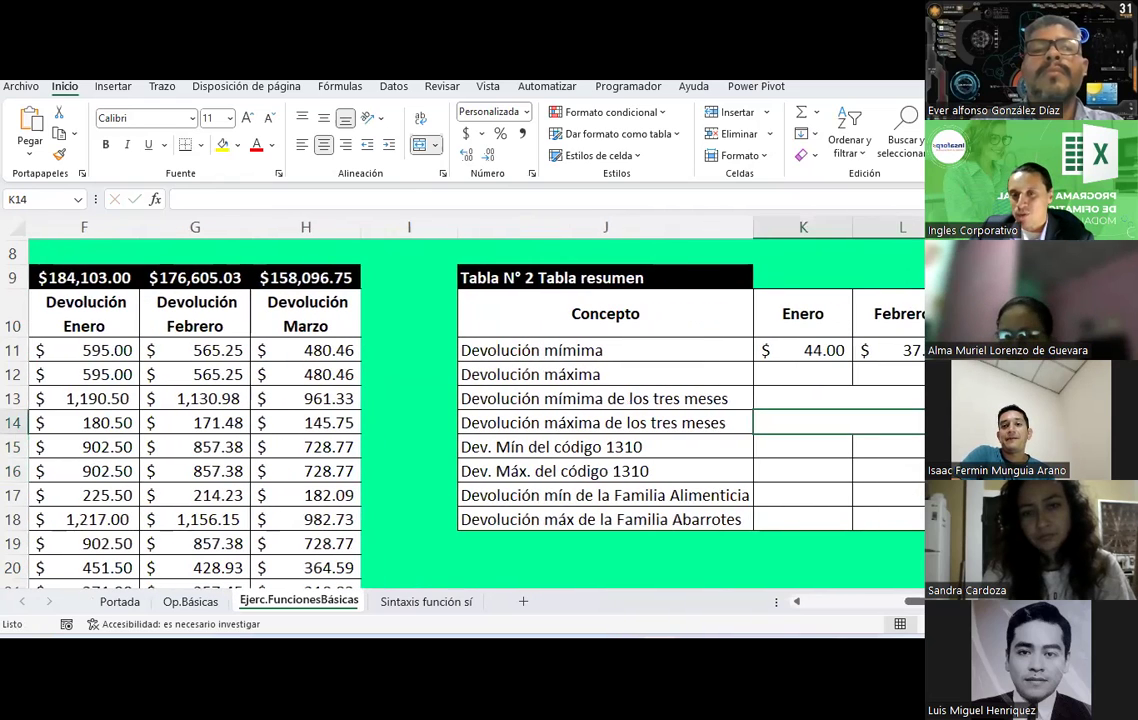
- Examine the columns of Tabla N°1 Histórico de devoluciones and Tabla N° 2 along row 15, ending at January's code 1310 minimum in K15
{"action": "left_click", "coordinate": [803, 447]}
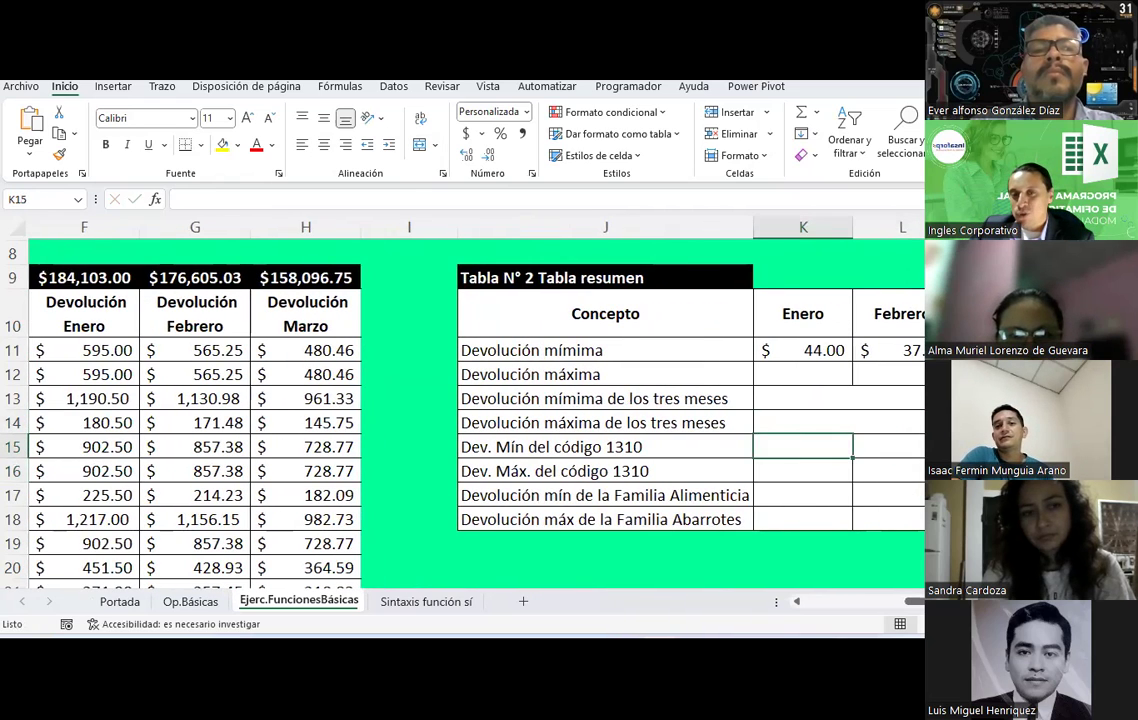
{"action": "key", "text": "Left"}
{"action": "key", "text": "Left"}
{"action": "key", "text": "Left"}
{"action": "key", "text": "Left"}
{"action": "key", "text": "Left"}
{"action": "key", "text": "Left"}
{"action": "key", "text": "Left"}
{"action": "key", "text": "Left"}
{"action": "key", "text": "Left"}
{"action": "key", "text": "Left"}
{"action": "key", "text": "Right"}
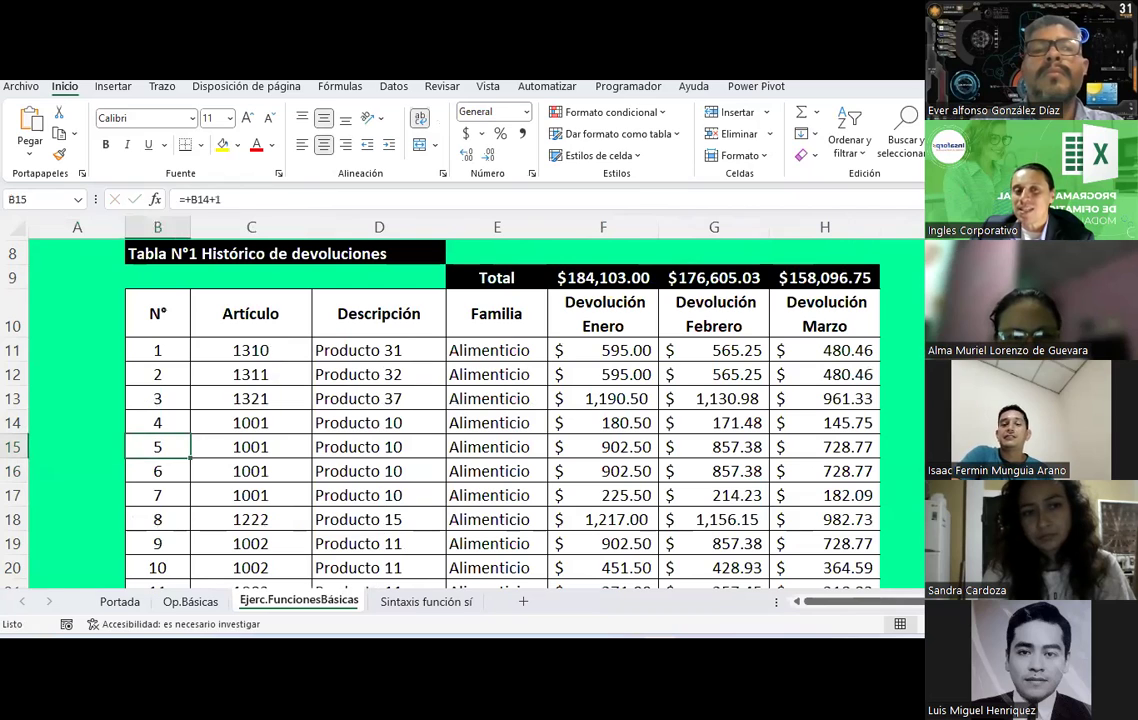
{"action": "key", "text": "Right"}
{"action": "key", "text": "Right"}
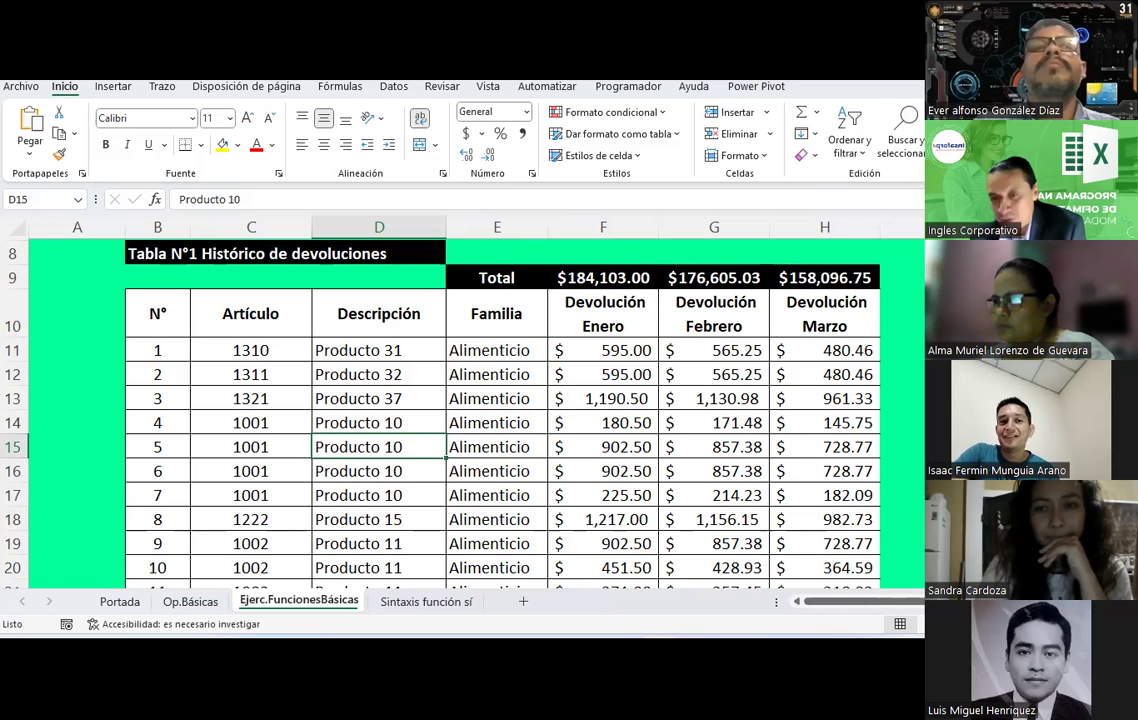
{"action": "key", "text": "Right"}
{"action": "key", "text": "Right"}
{"action": "key", "text": "Right"}
{"action": "key", "text": "Right"}
{"action": "key", "text": "Right"}
{"action": "key", "text": "Right"}
{"action": "key", "text": "Right"}
{"action": "key", "text": "Right"}
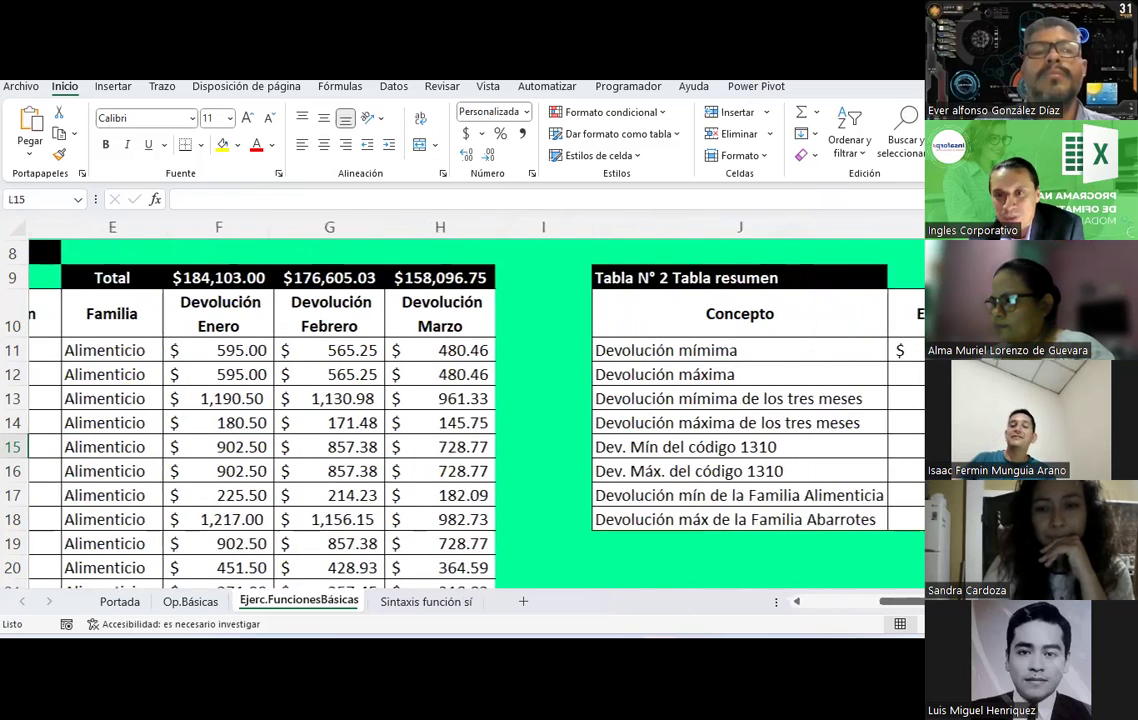
{"action": "key", "text": "Right"}
{"action": "key", "text": "Right"}
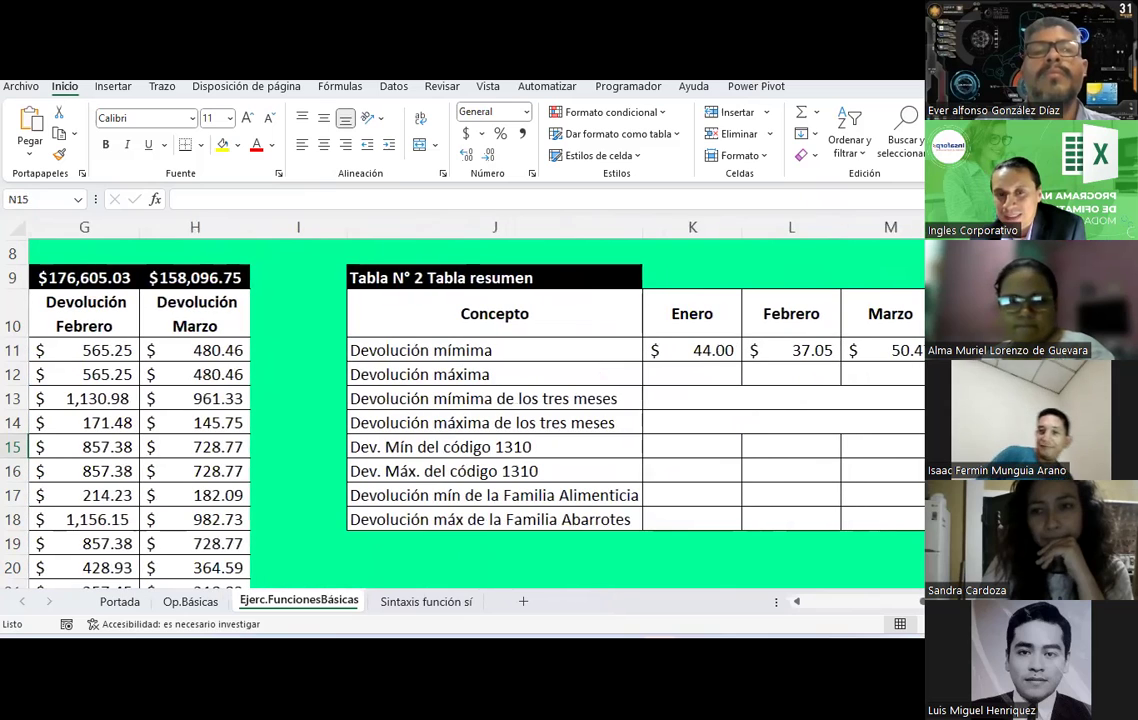
{"action": "key", "text": "Left"}
{"action": "key", "text": "Left"}
{"action": "key", "text": "Left"}
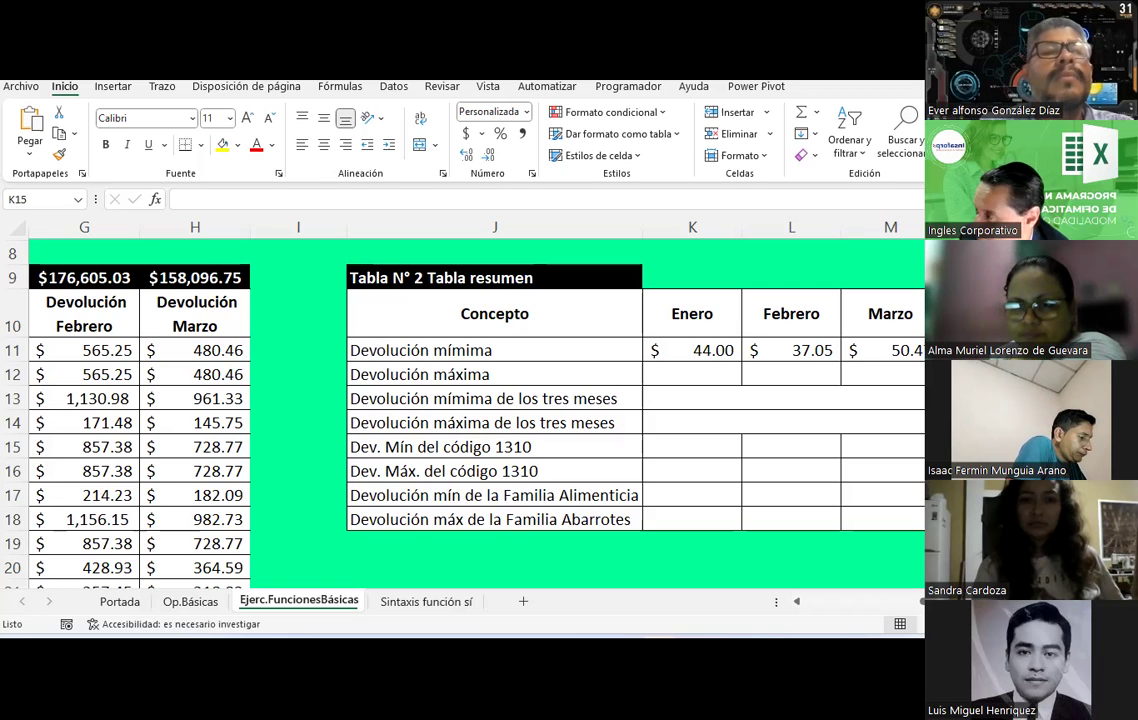
- Examine the code 1310 minimum row of Tabla N° 2 against the monthly return columns of Tabla N°1, ending at K15
{"action": "left_click", "coordinate": [681, 457]}
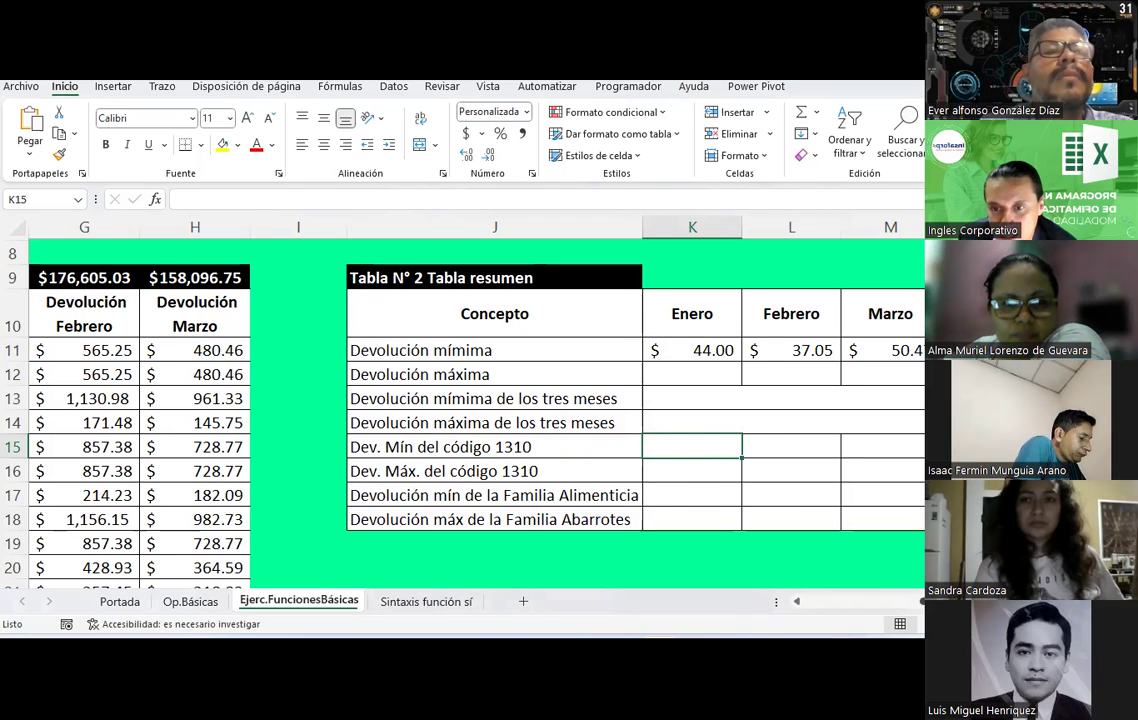
{"action": "left_click_drag", "start_coordinate": [915, 601], "coordinate": [817, 601]}
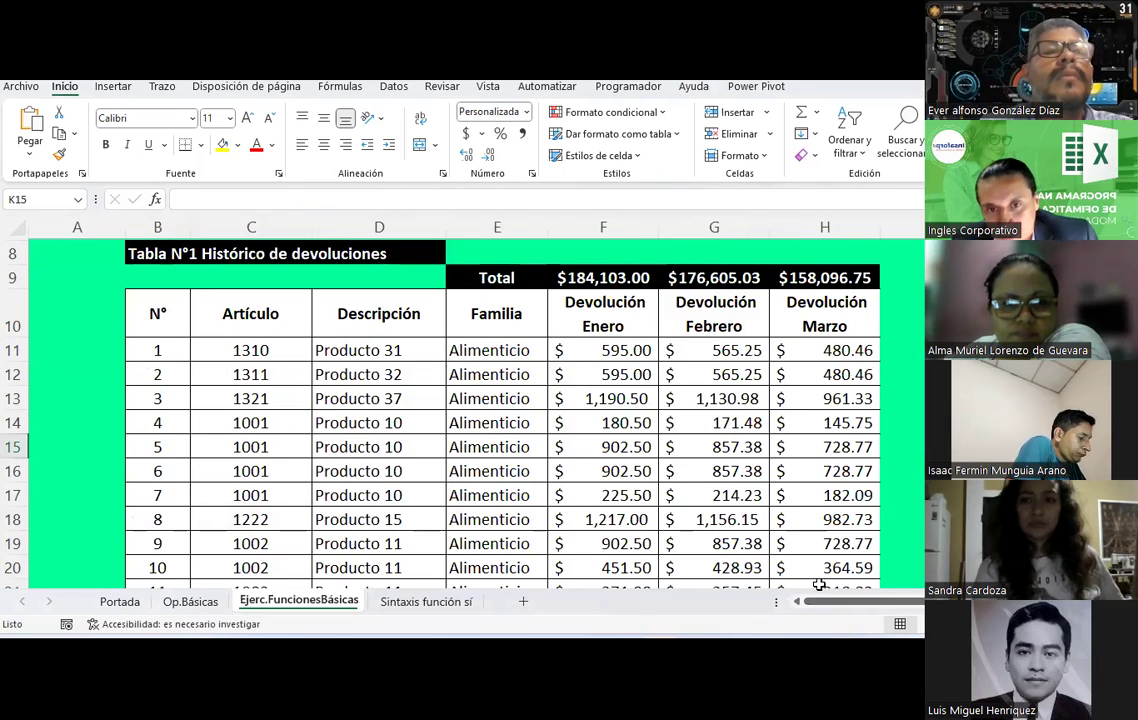
{"action": "left_click_drag", "start_coordinate": [838, 601], "coordinate": [900, 601]}
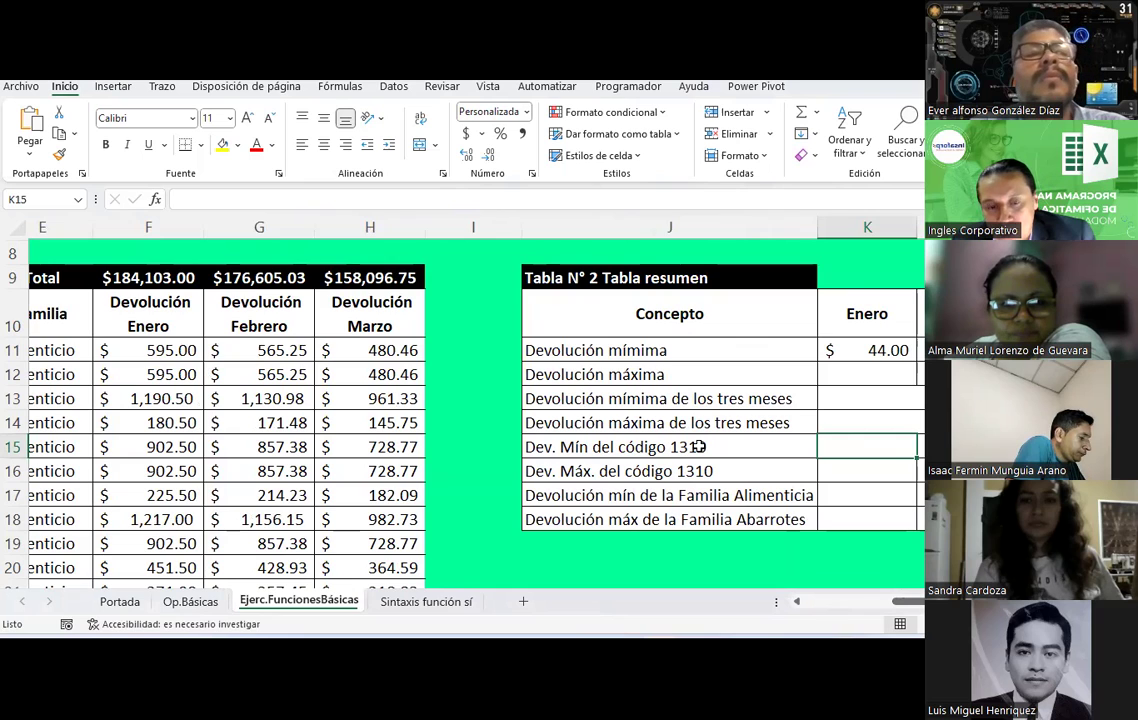
{"action": "left_click", "coordinate": [699, 447]}
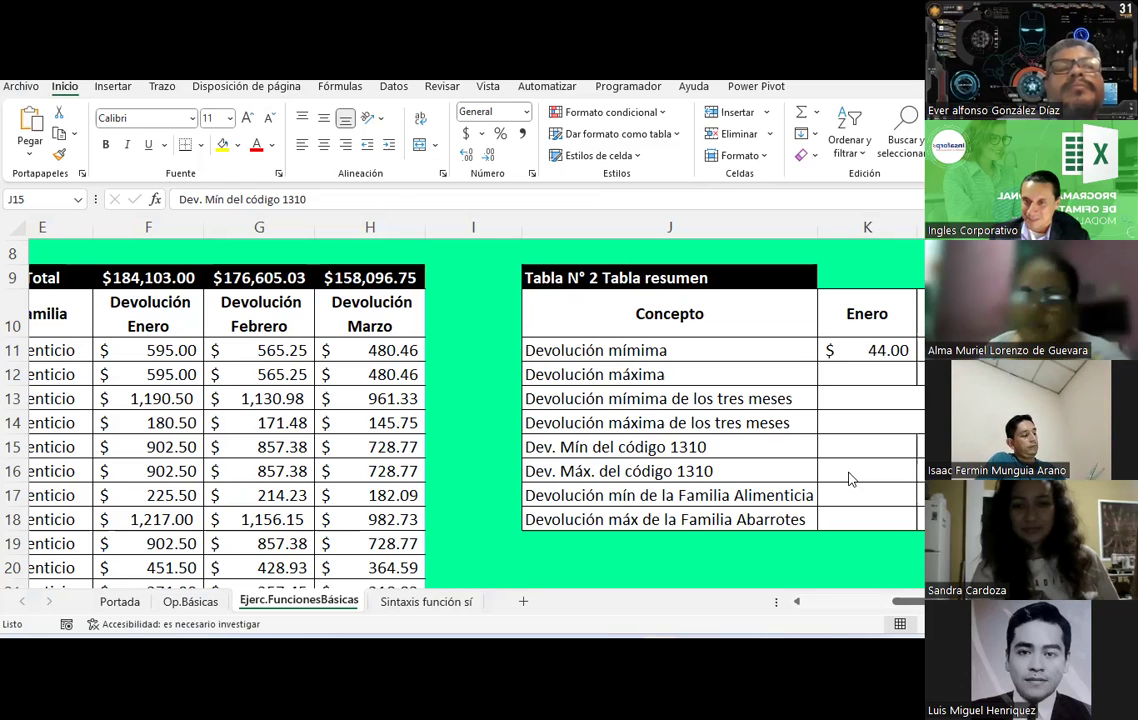
{"action": "scroll", "coordinate": [851, 475], "scroll_direction": "right", "scroll_amount": 1}
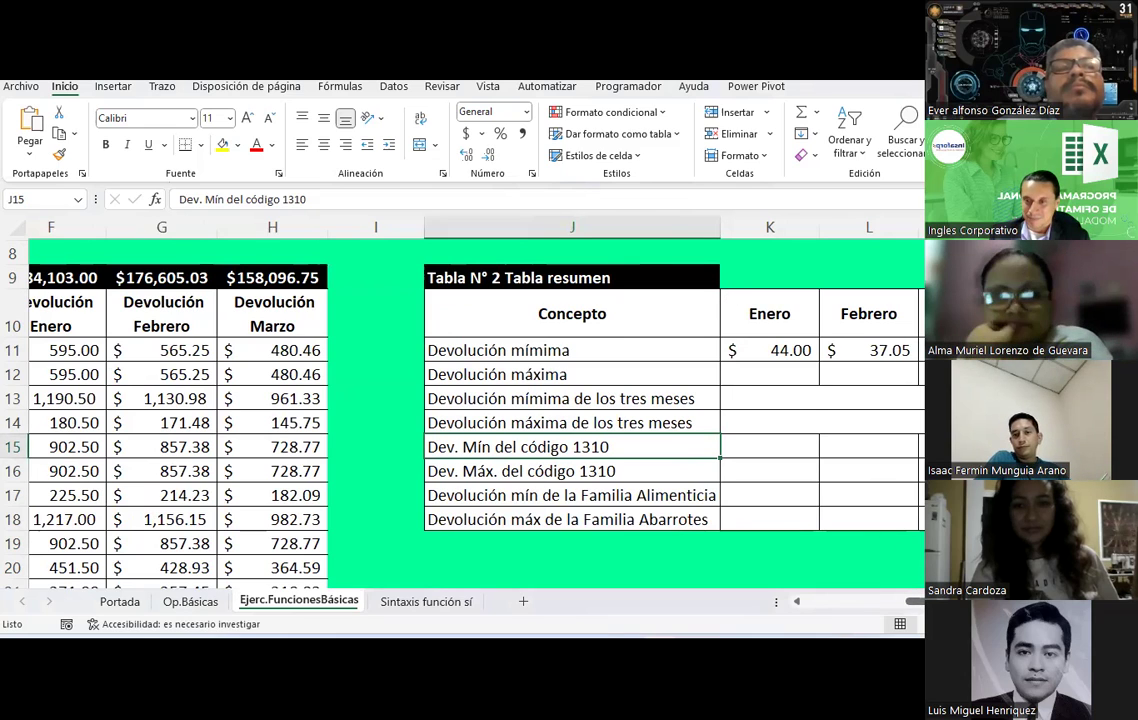
{"action": "scroll", "coordinate": [696, 441], "scroll_direction": "right", "scroll_amount": 1}
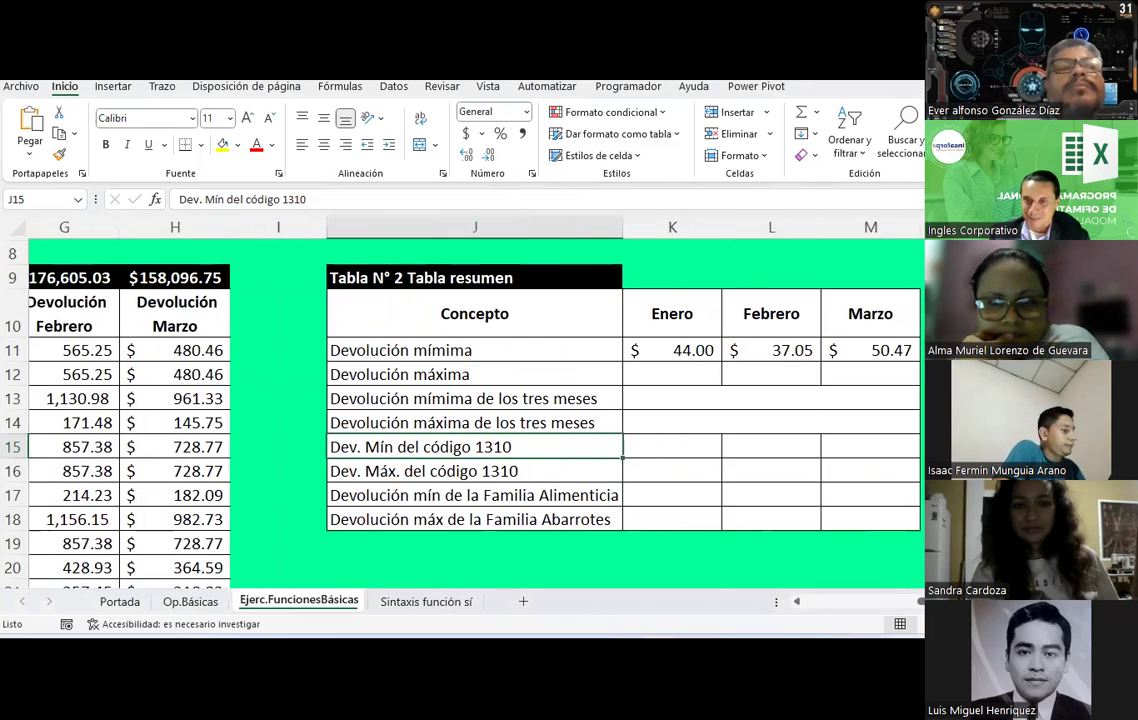
{"action": "left_click", "coordinate": [696, 443]}
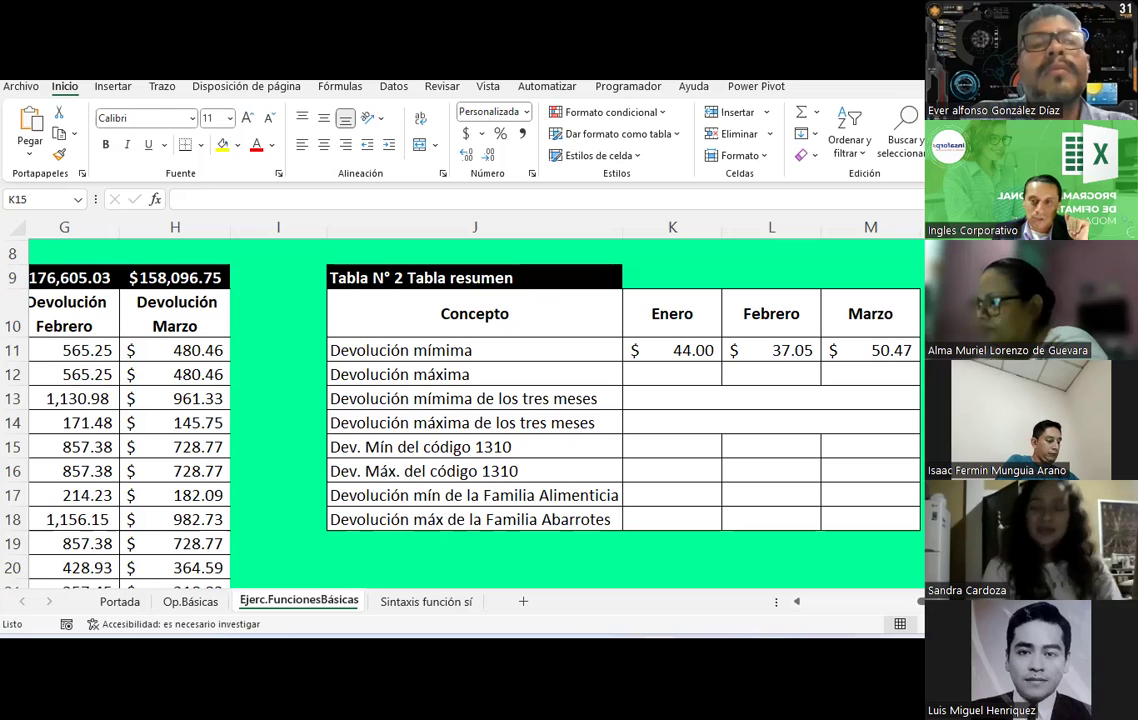
- Examine the January returns of article 1310 in Tabla N°1, at F11 and F30
{"action": "scroll", "coordinate": [870, 601], "scroll_direction": "left", "scroll_amount": 5}
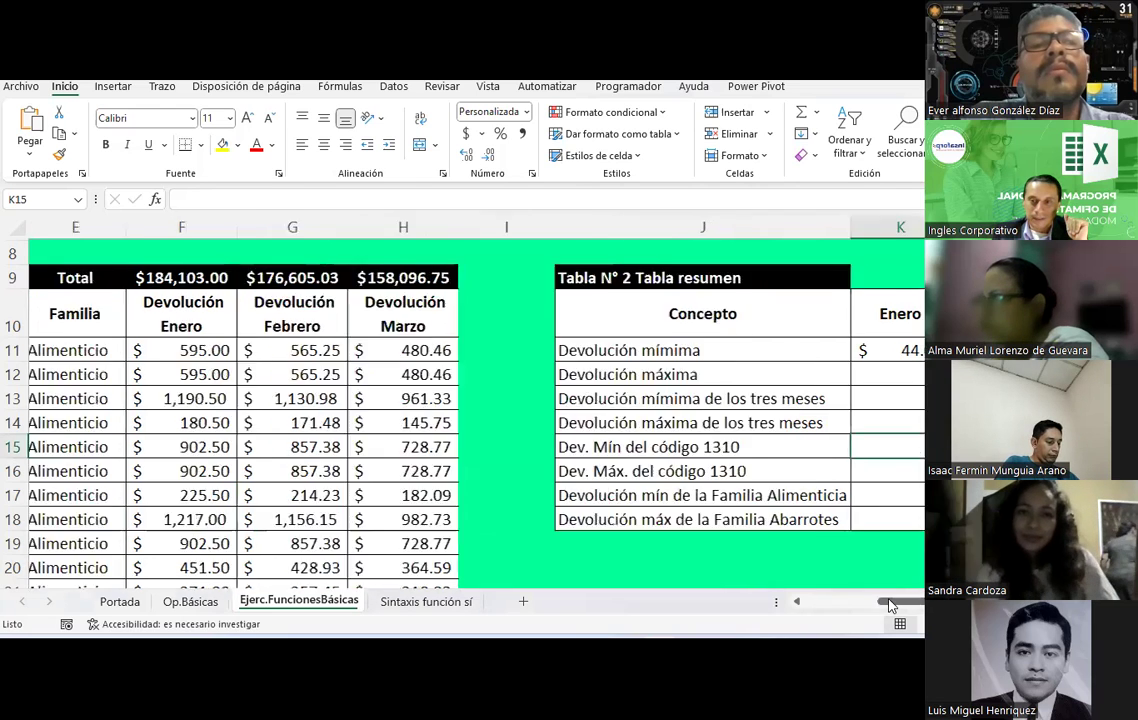
{"action": "left_click", "coordinate": [630, 347]}
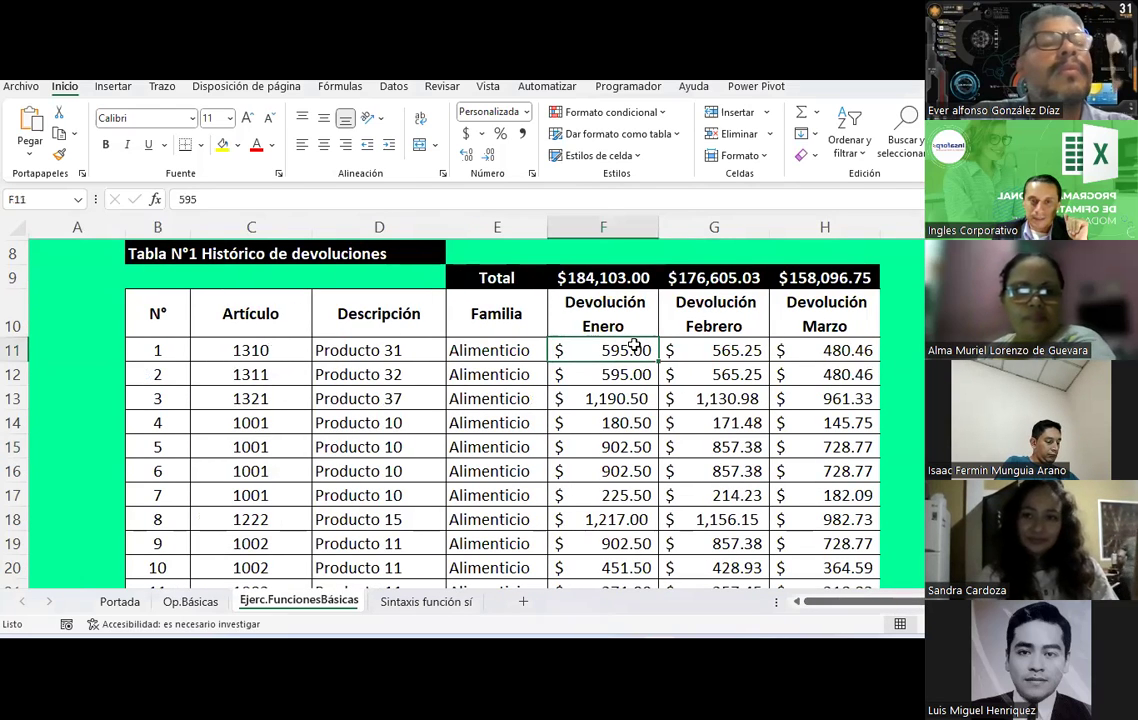
{"action": "scroll", "coordinate": [605, 424], "scroll_direction": "down", "scroll_amount": 6}
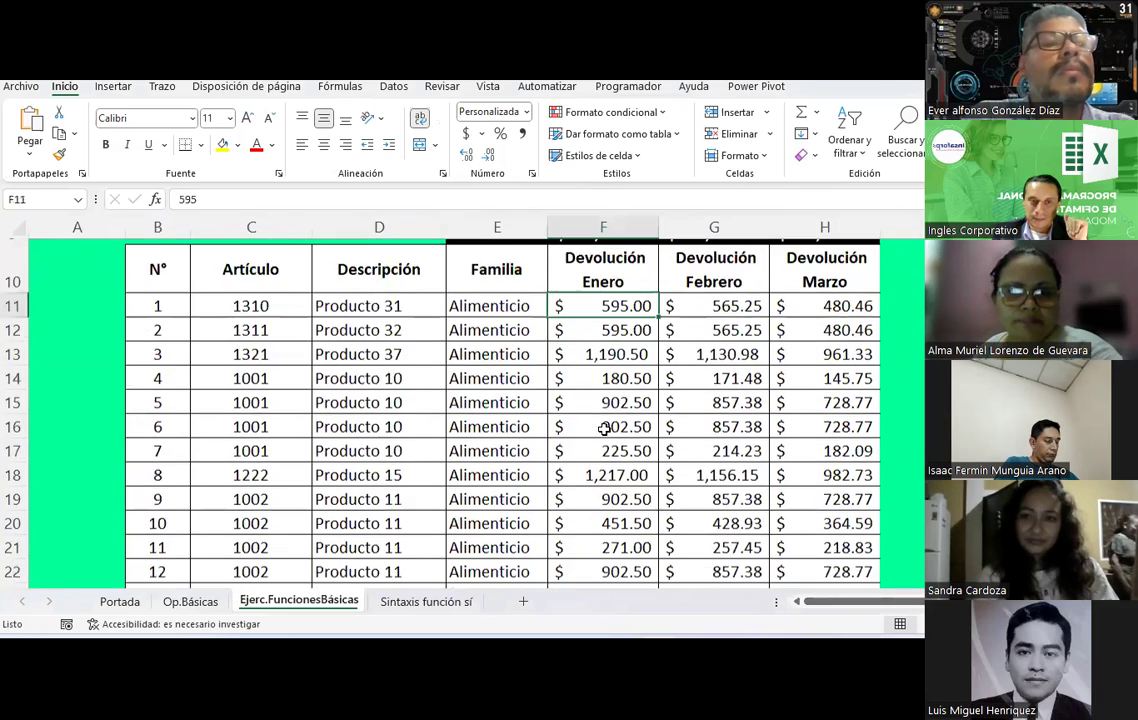
{"action": "left_click", "coordinate": [609, 376]}
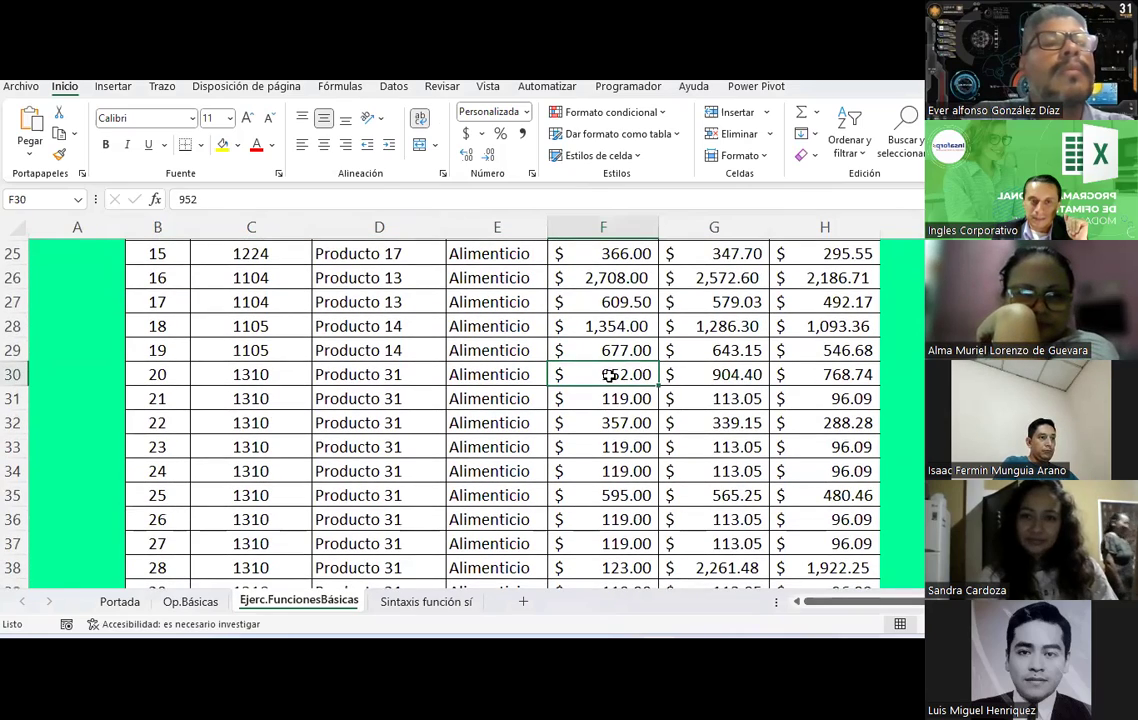
{"action": "scroll", "coordinate": [609, 376], "scroll_direction": "up", "scroll_amount": 8}
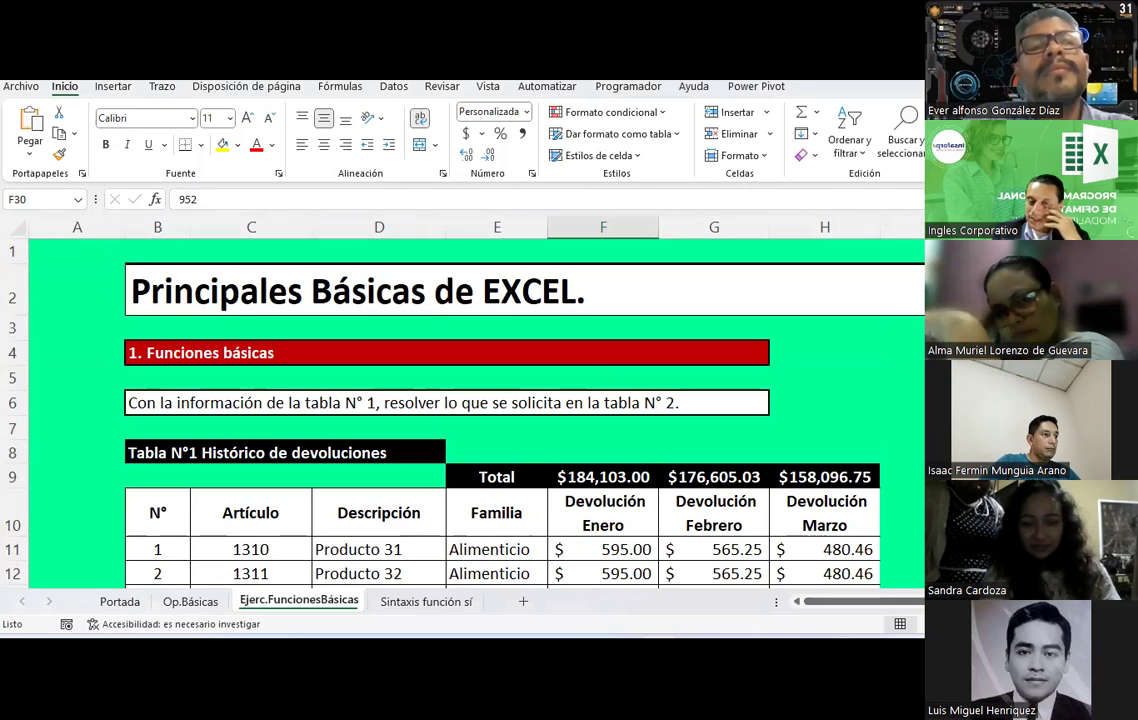
- Locate the 1310 codes in the Artículo column, checking C11 and C30 through C32
{"action": "left_click", "coordinate": [338, 510]}
{"action": "scroll", "coordinate": [203, 450], "scroll_direction": "down", "scroll_amount": 3}
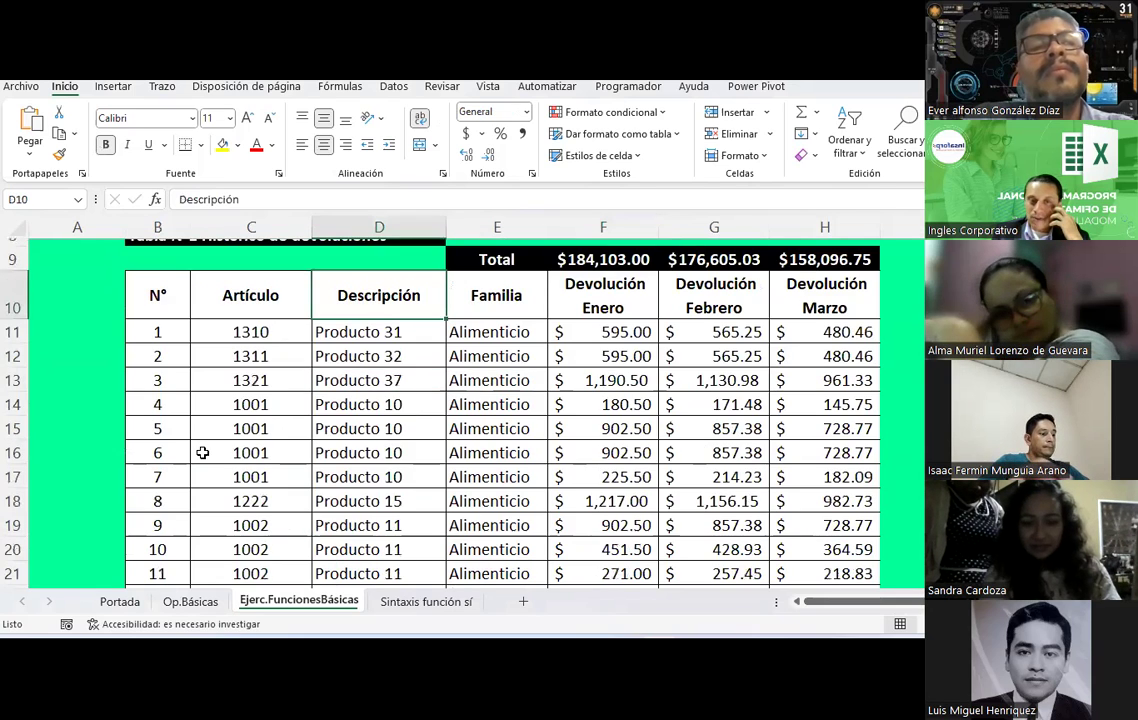
{"action": "left_click", "coordinate": [262, 335]}
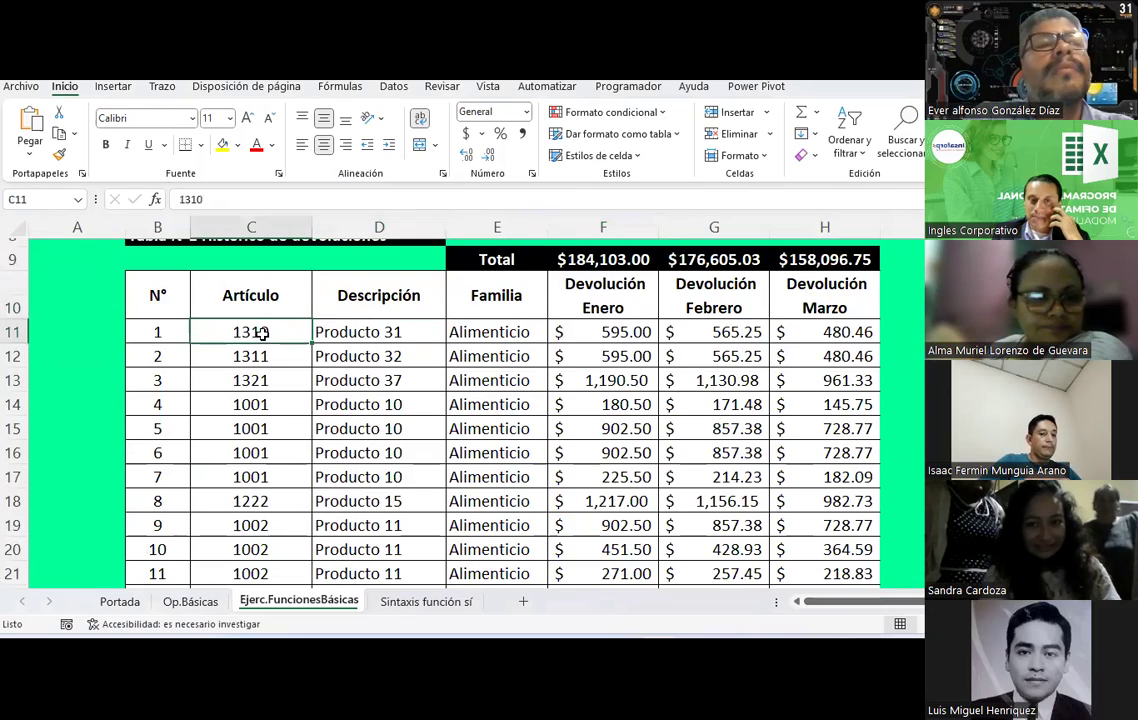
{"action": "scroll", "coordinate": [262, 335], "scroll_direction": "down", "scroll_amount": 6}
{"action": "left_click", "coordinate": [264, 356]}
{"action": "left_click", "coordinate": [264, 380]}
{"action": "left_click", "coordinate": [264, 404]}
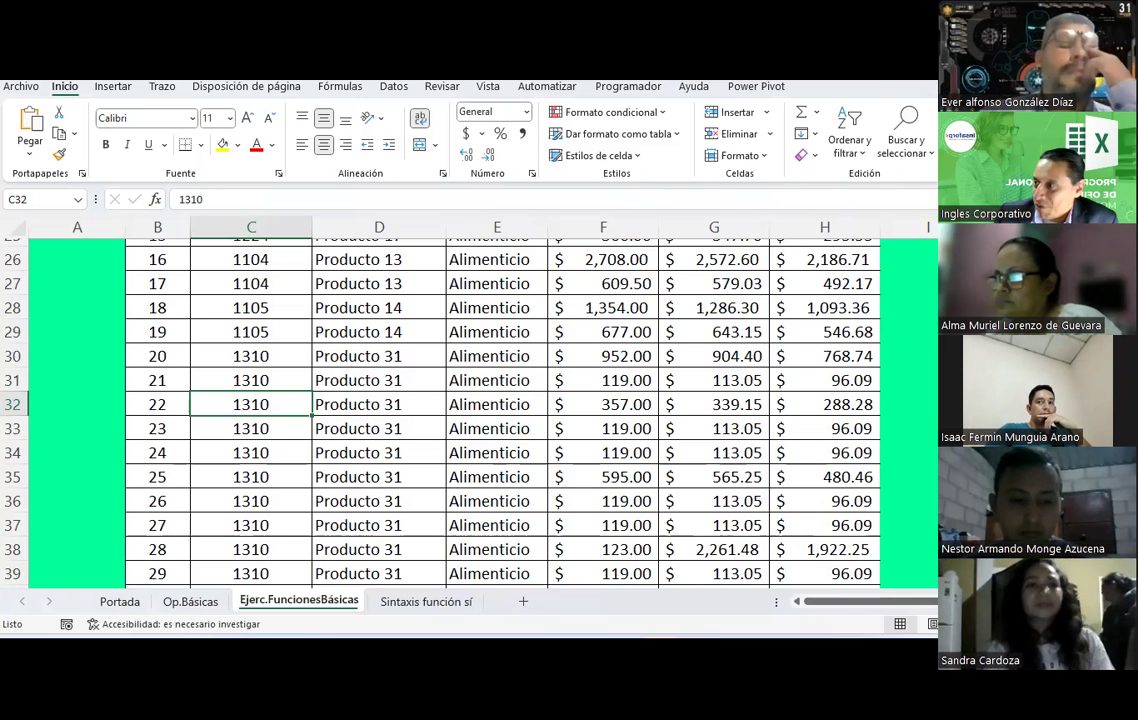
- Add filters to the header row B10:H10 of Tabla N°1 Histórico de devoluciones
{"action": "left_click", "coordinate": [242, 330]}
{"action": "scroll", "coordinate": [242, 330], "scroll_direction": "up", "scroll_amount": 5}
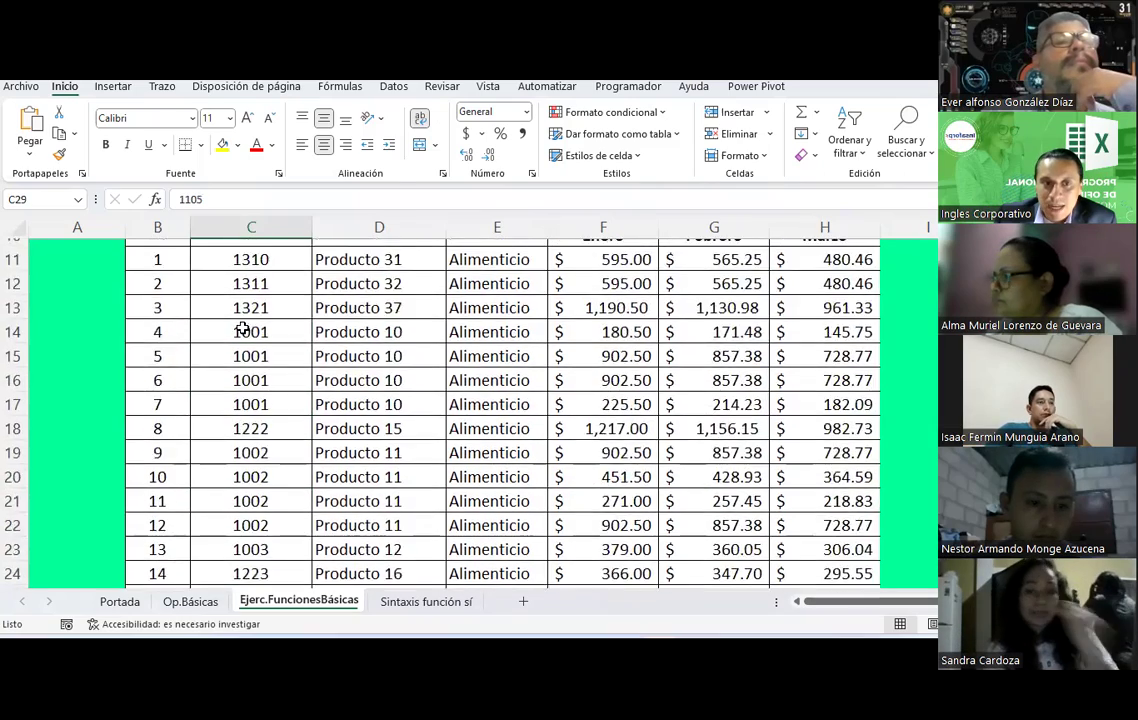
{"action": "scroll", "coordinate": [242, 330], "scroll_direction": "up", "scroll_amount": 3}
{"action": "left_click_drag", "start_coordinate": [178, 409], "coordinate": [846, 452]}
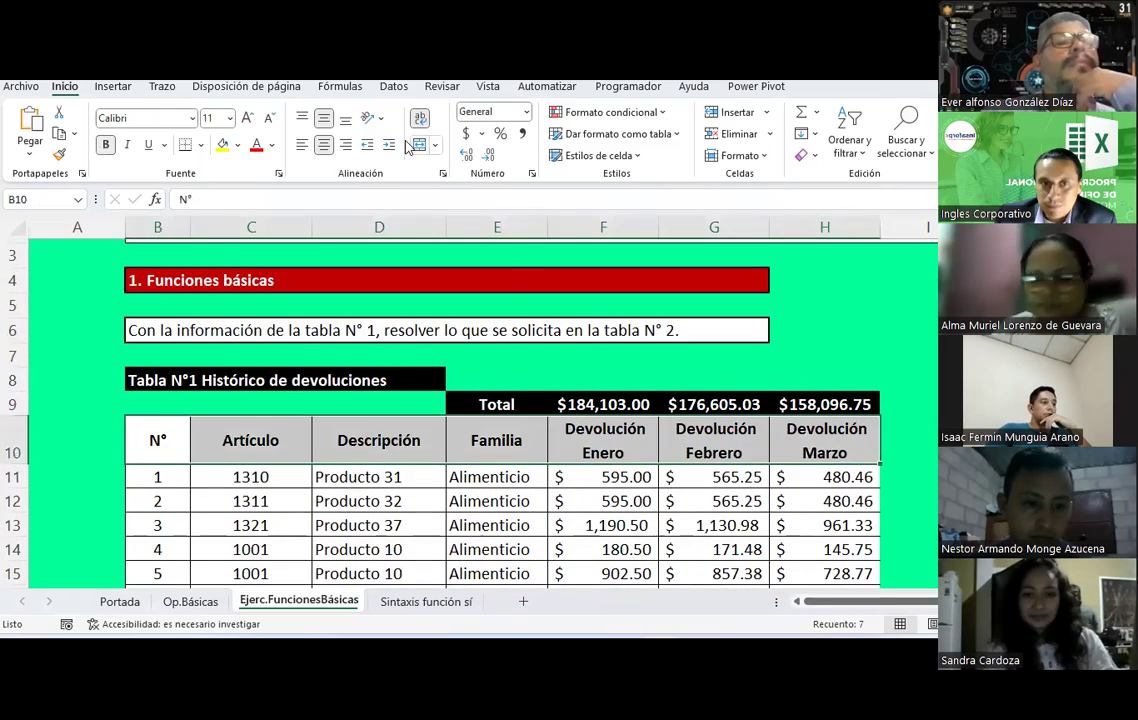
{"action": "left_click", "coordinate": [394, 86]}
{"action": "left_click", "coordinate": [578, 128]}
- Filter the Artículo column to show only code 1310
{"action": "scroll", "coordinate": [302, 480], "scroll_direction": "down", "scroll_amount": 2}
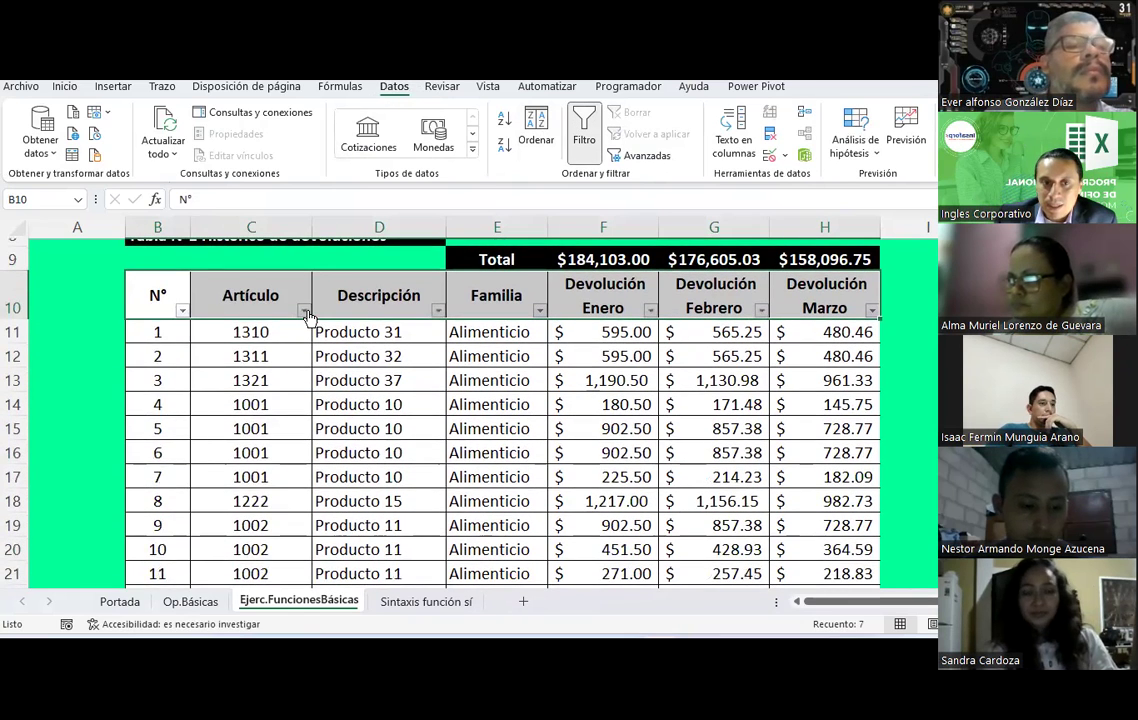
{"action": "left_click", "coordinate": [304, 311]}
{"action": "left_click", "coordinate": [132, 458]}
{"action": "scroll", "coordinate": [188, 534], "scroll_direction": "down", "scroll_amount": 1}
{"action": "scroll", "coordinate": [186, 534], "scroll_direction": "down", "scroll_amount": 10}
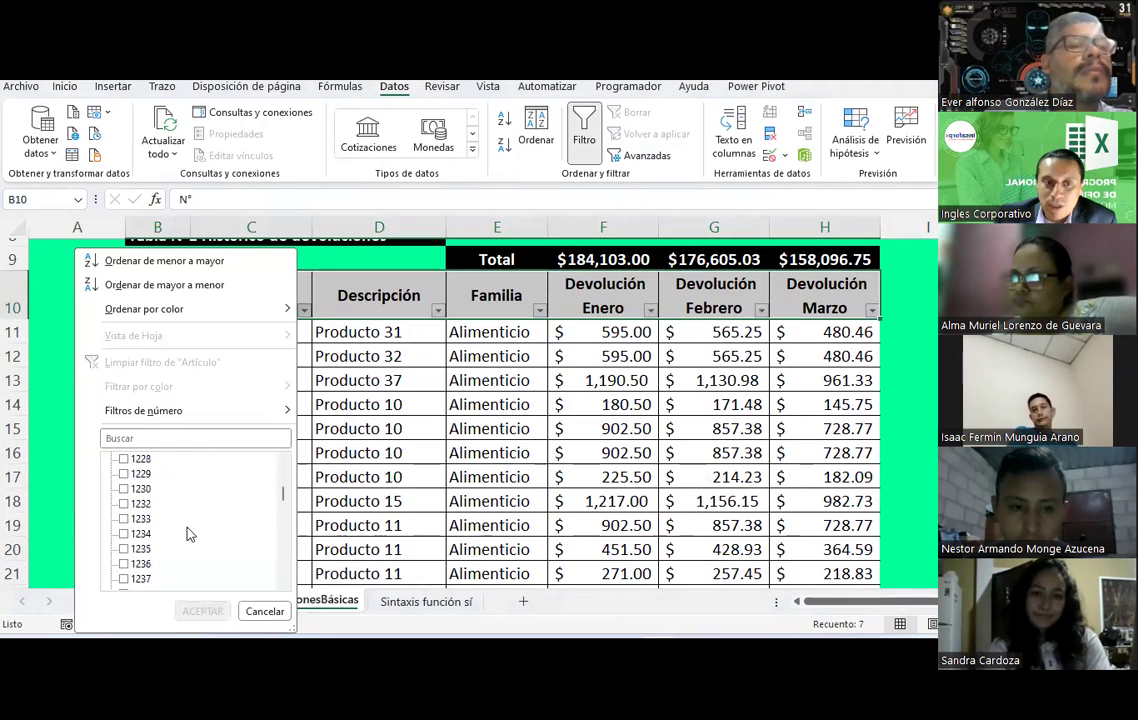
{"action": "scroll", "coordinate": [186, 532], "scroll_direction": "down", "scroll_amount": 3}
{"action": "left_click", "coordinate": [136, 522]}
{"action": "left_click", "coordinate": [202, 611]}
- Select the filtered January returns from F11 to F191 to check their count, average and sum
{"action": "scroll", "coordinate": [480, 427], "scroll_direction": "down", "scroll_amount": 5}
{"action": "scroll", "coordinate": [487, 427], "scroll_direction": "up", "scroll_amount": 2}
{"action": "scroll", "coordinate": [487, 427], "scroll_direction": "up", "scroll_amount": 2}
{"action": "left_click_drag", "start_coordinate": [602, 331], "coordinate": [612, 575]}
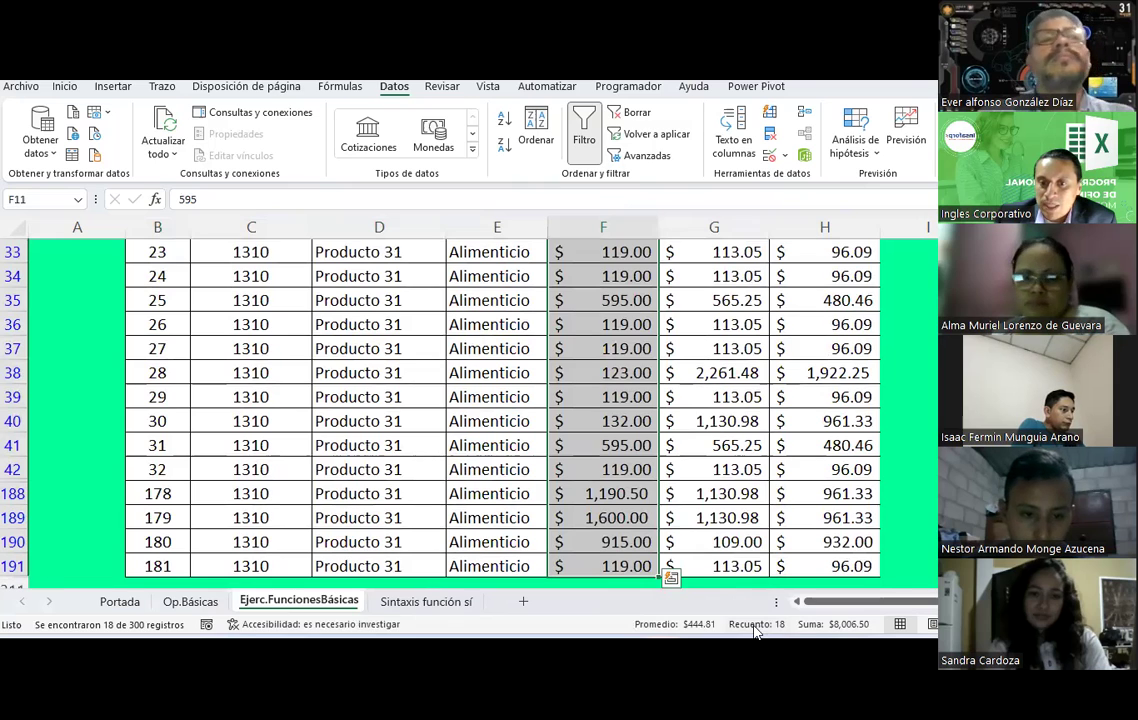
- Begin a MIN formula in K32 with the January returns F11 and F30 as separate arguments
{"action": "left_click_drag", "start_coordinate": [880, 614], "coordinate": [870, 614]}
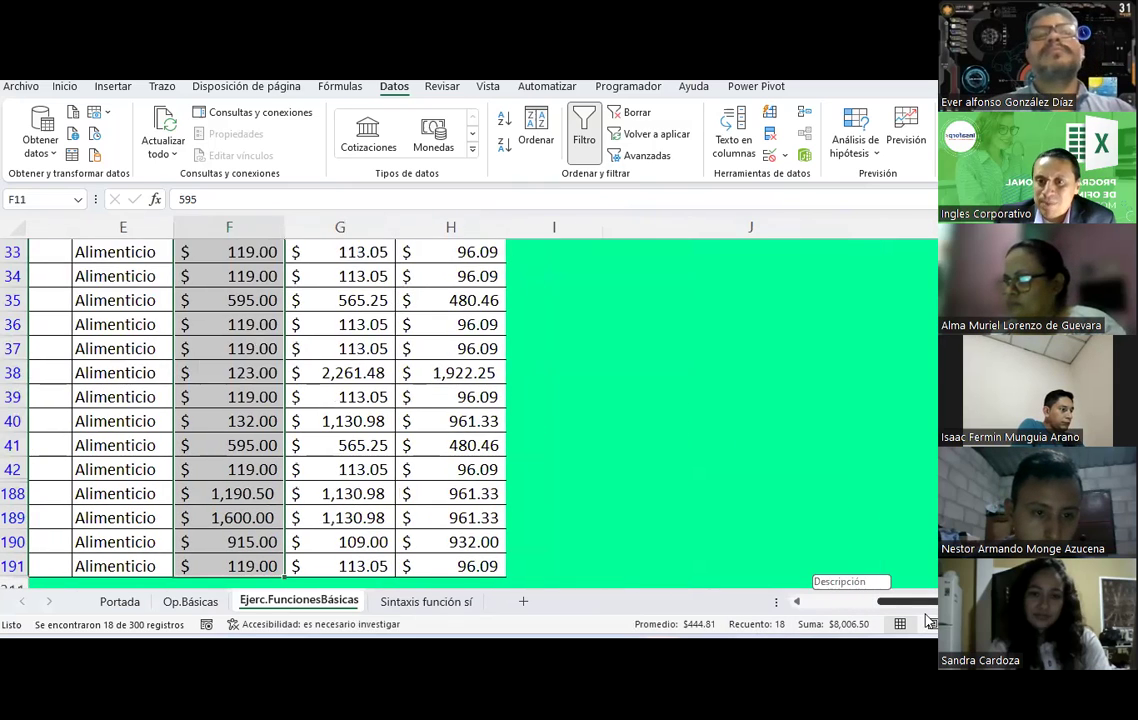
{"action": "scroll", "coordinate": [716, 440], "scroll_direction": "up", "scroll_amount": 3}
{"action": "scroll", "coordinate": [716, 440], "scroll_direction": "down", "scroll_amount": 1}
{"action": "left_click", "coordinate": [716, 440]}
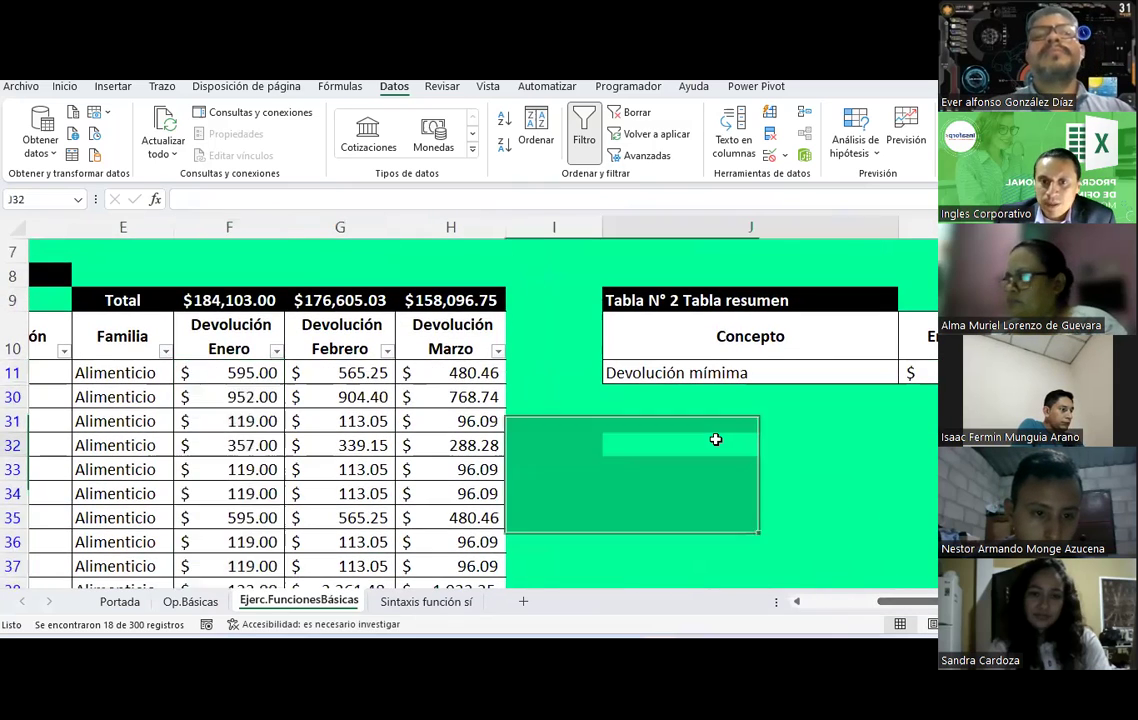
{"action": "key", "text": "Right"}
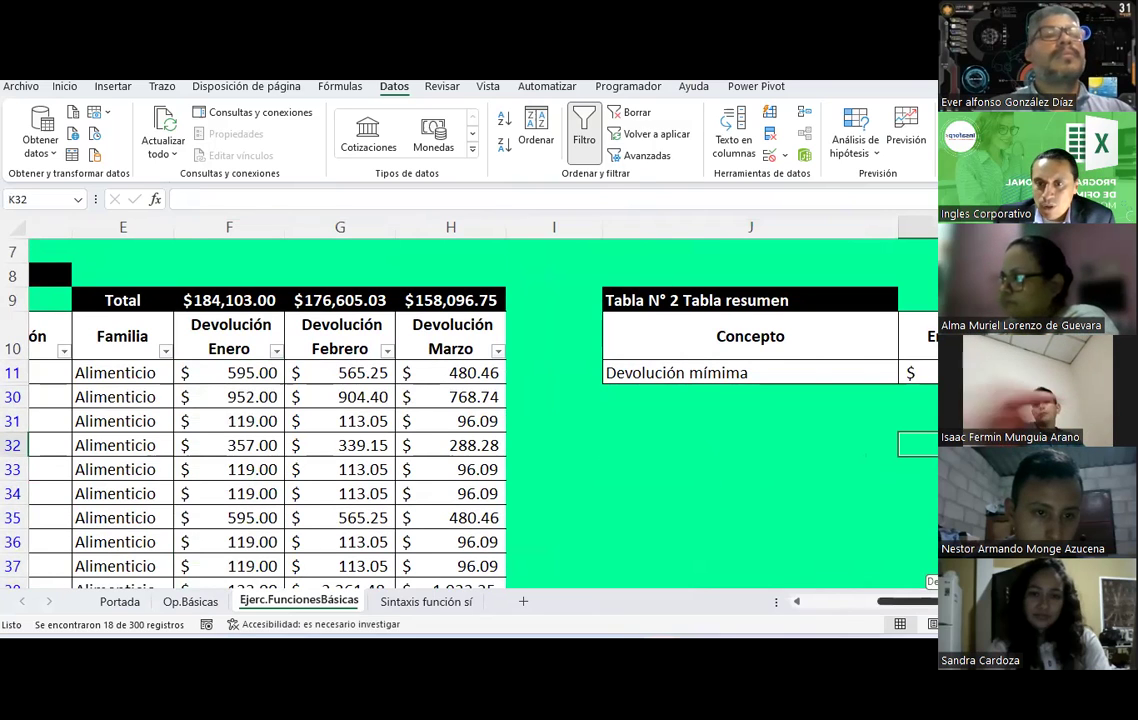
{"action": "left_click", "coordinate": [915, 445]}
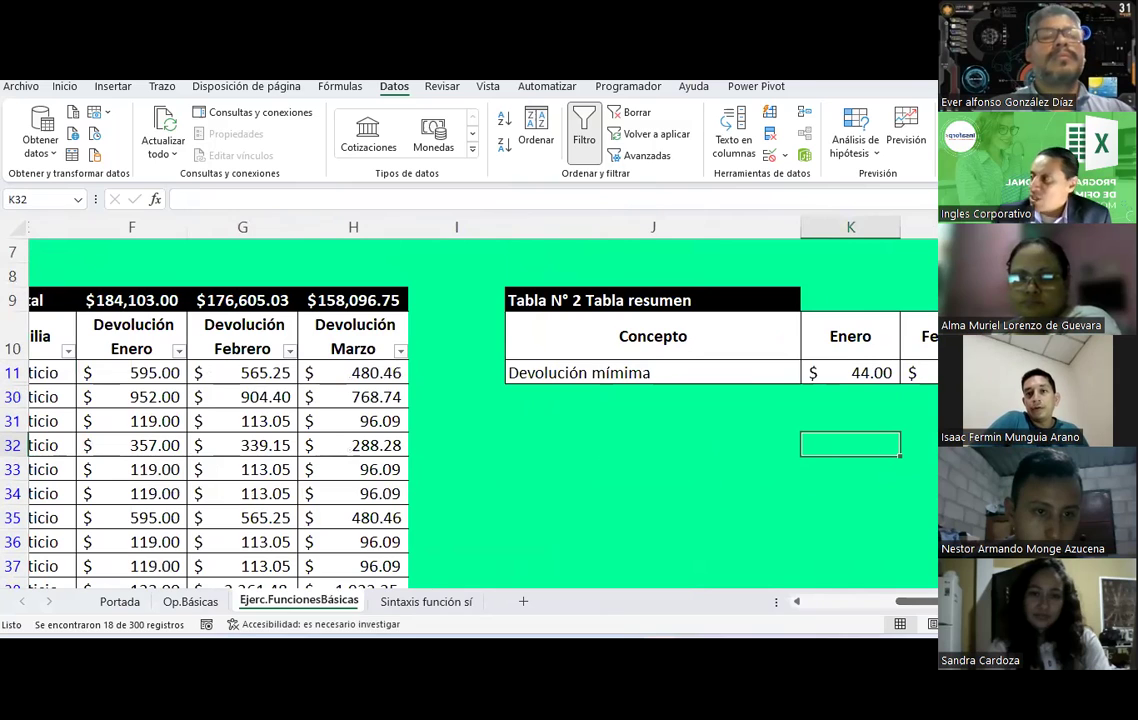
{"action": "type", "text": "="}
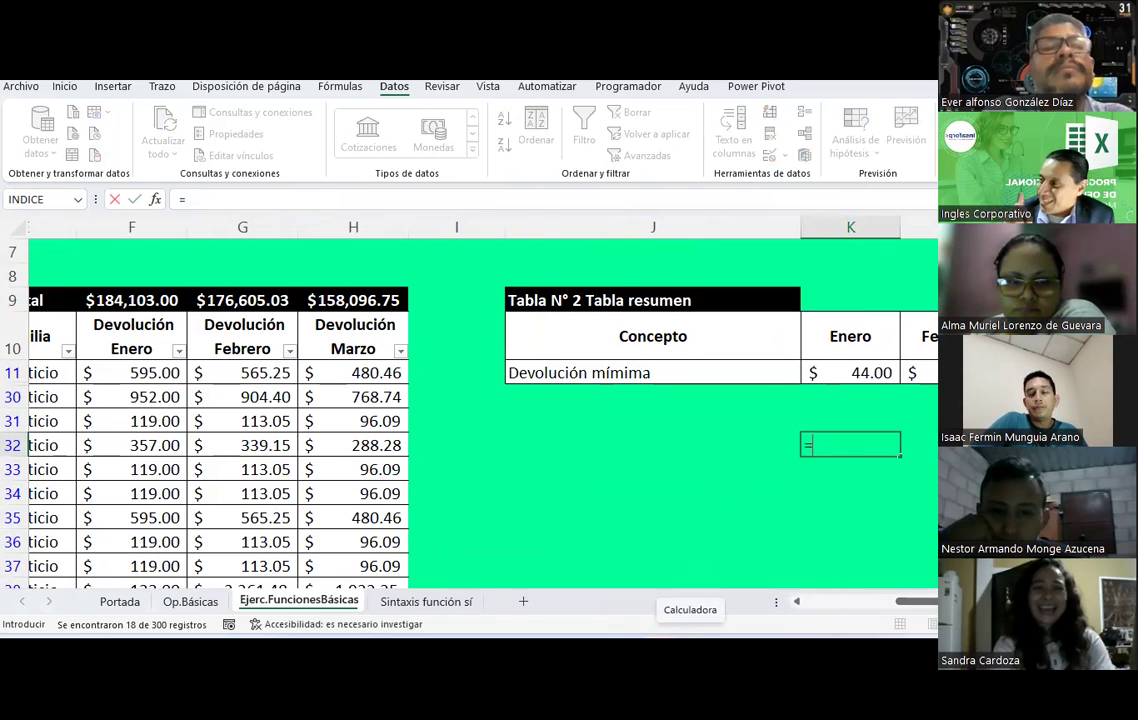
{"action": "type", "text": "min"}
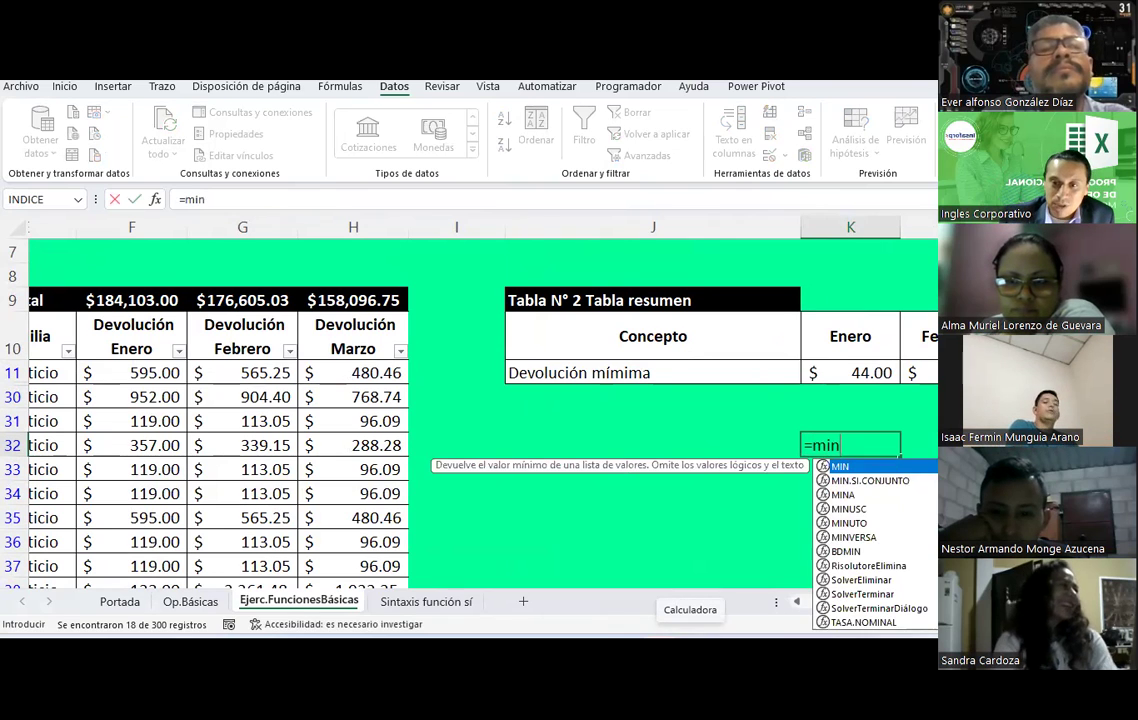
{"action": "type", "text": "("}
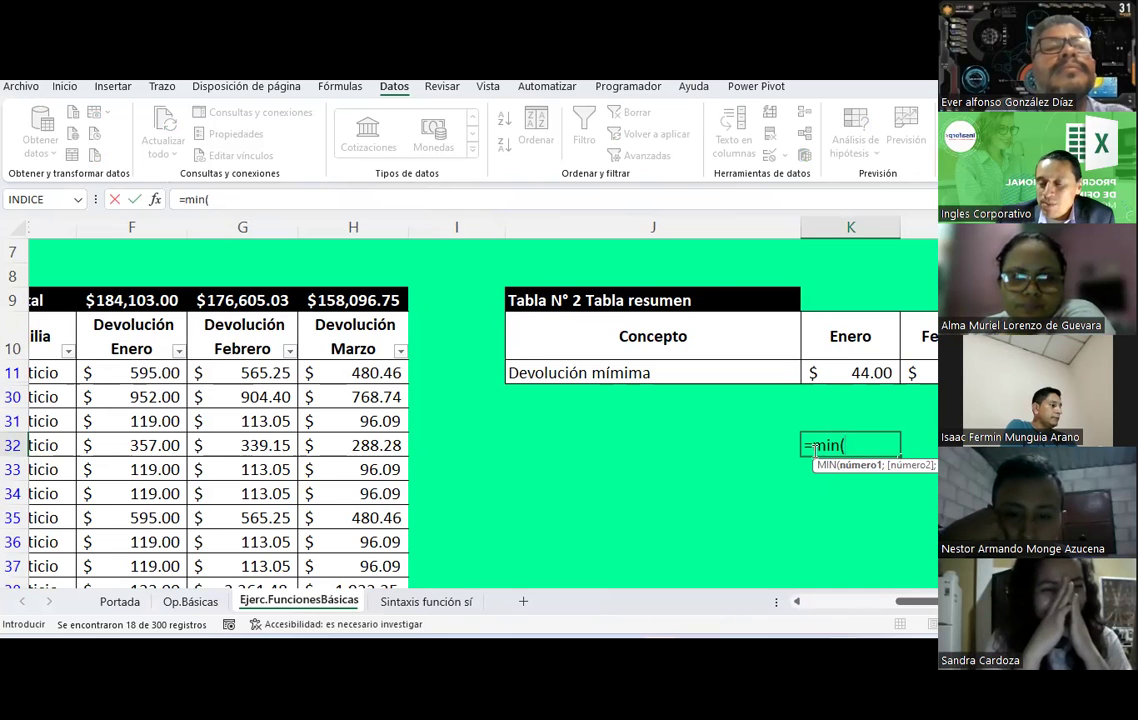
{"action": "left_click", "coordinate": [158, 373]}
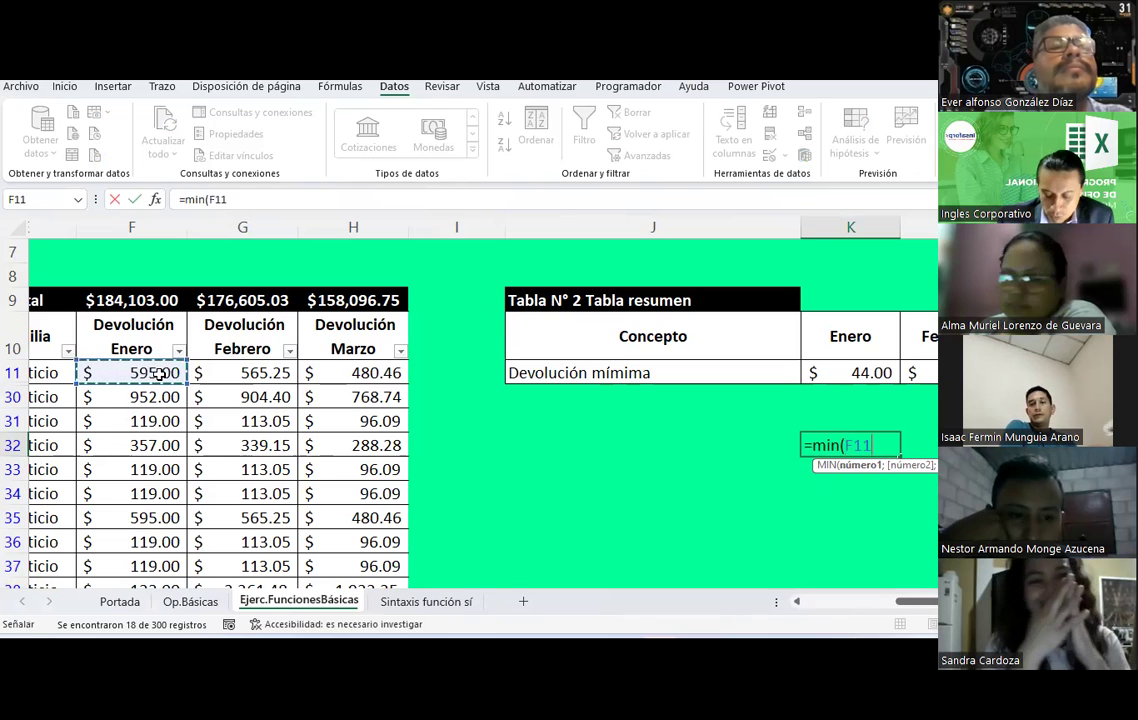
{"action": "type", "text": ";"}
{"action": "left_click", "coordinate": [162, 397]}
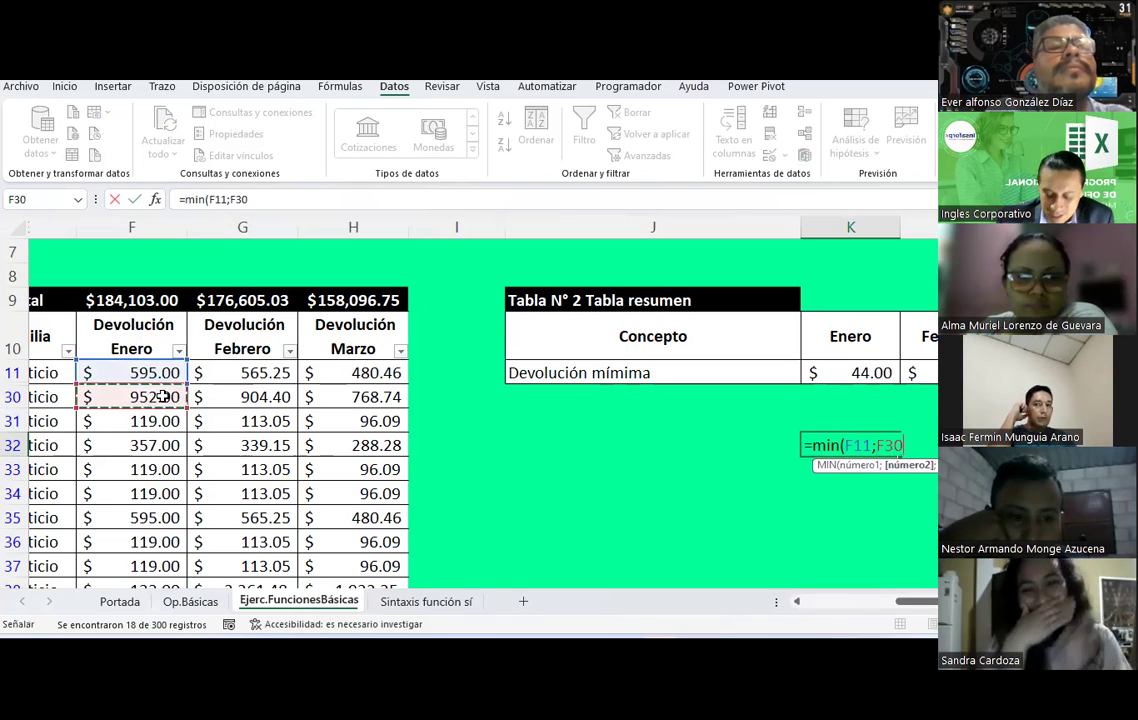
{"action": "key", "text": "ctrl+semicolon"}
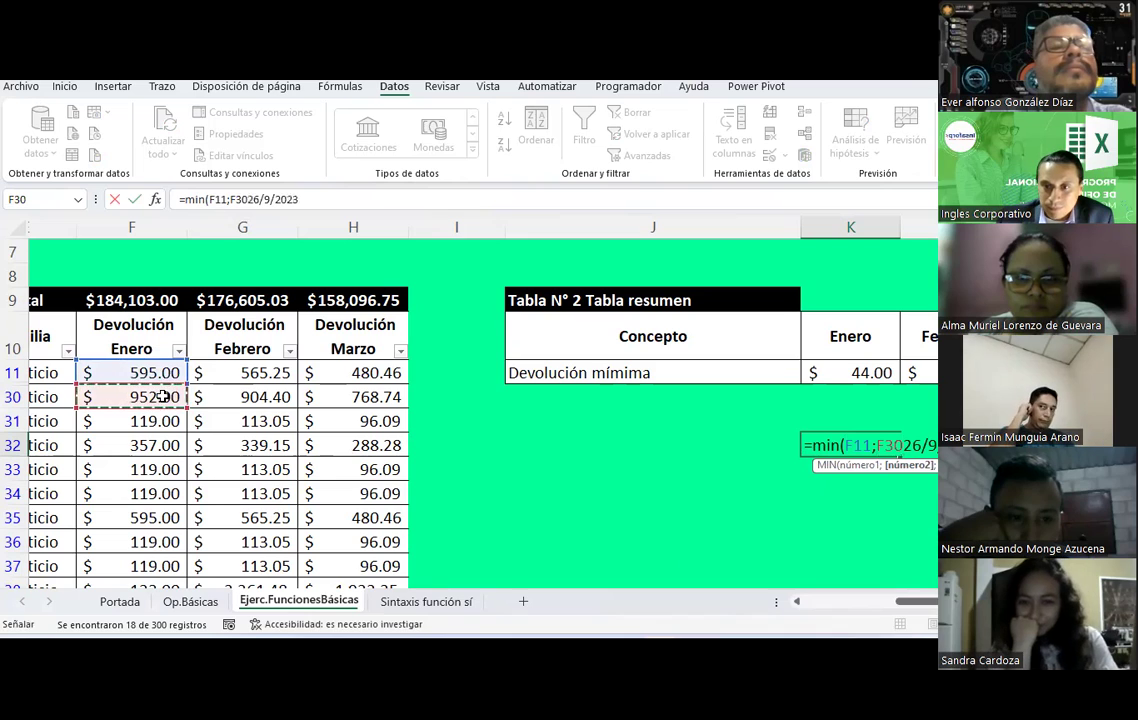
{"action": "key", "text": "BackSpace"}
{"action": "key", "text": "BackSpace"}
{"action": "key", "text": "BackSpace"}
{"action": "key", "text": "BackSpace"}
{"action": "key", "text": "BackSpace"}
{"action": "key", "text": "BackSpace"}
{"action": "key", "text": "BackSpace"}
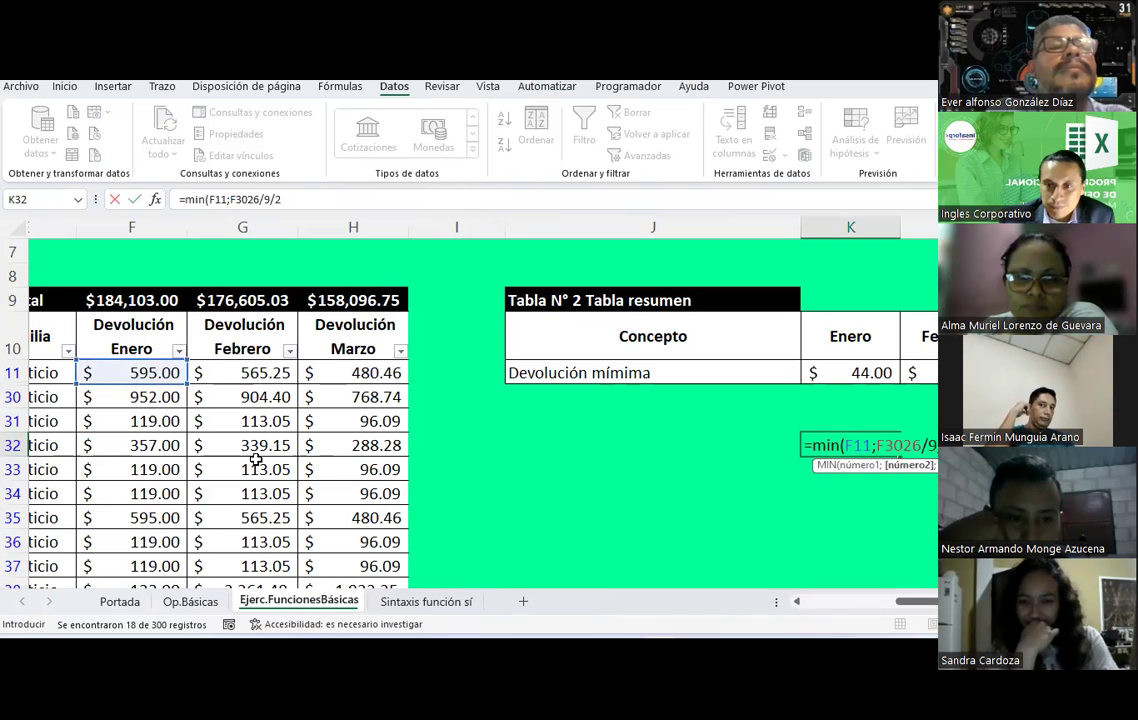
{"action": "key", "text": "BackSpace"}
{"action": "key", "text": "BackSpace"}
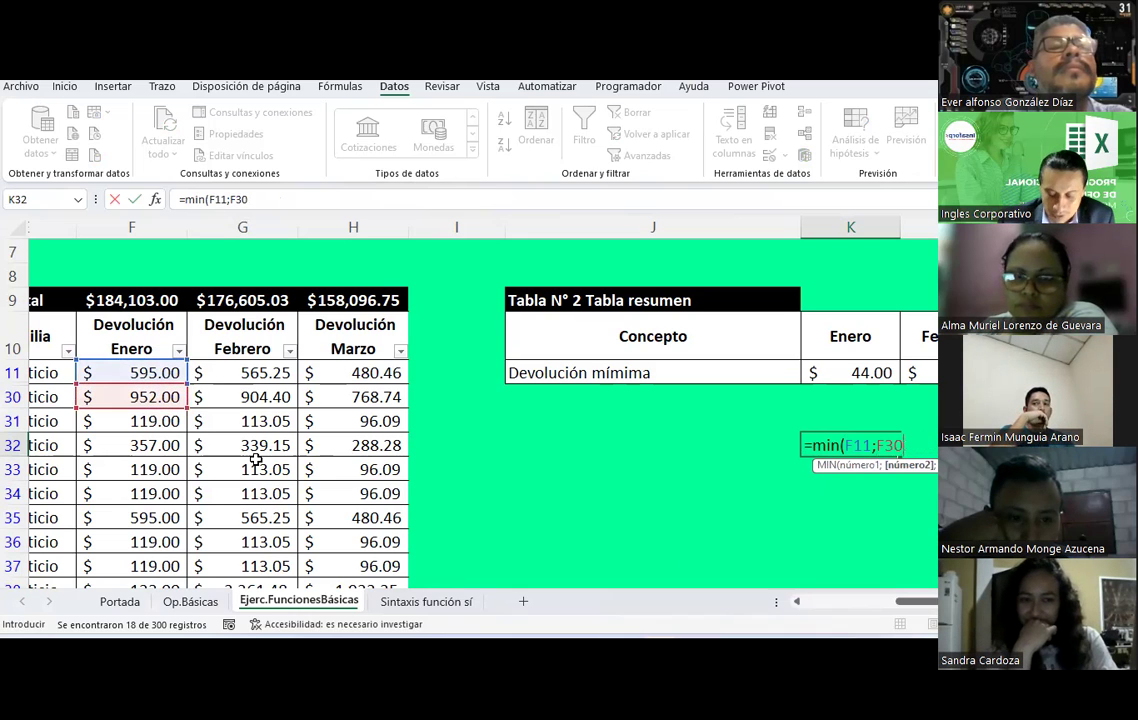
- Add the January returns F31, F32 and F33 as separate arguments of the MIN formula in K32
{"action": "type", "text": ";"}
{"action": "left_click", "coordinate": [137, 421]}
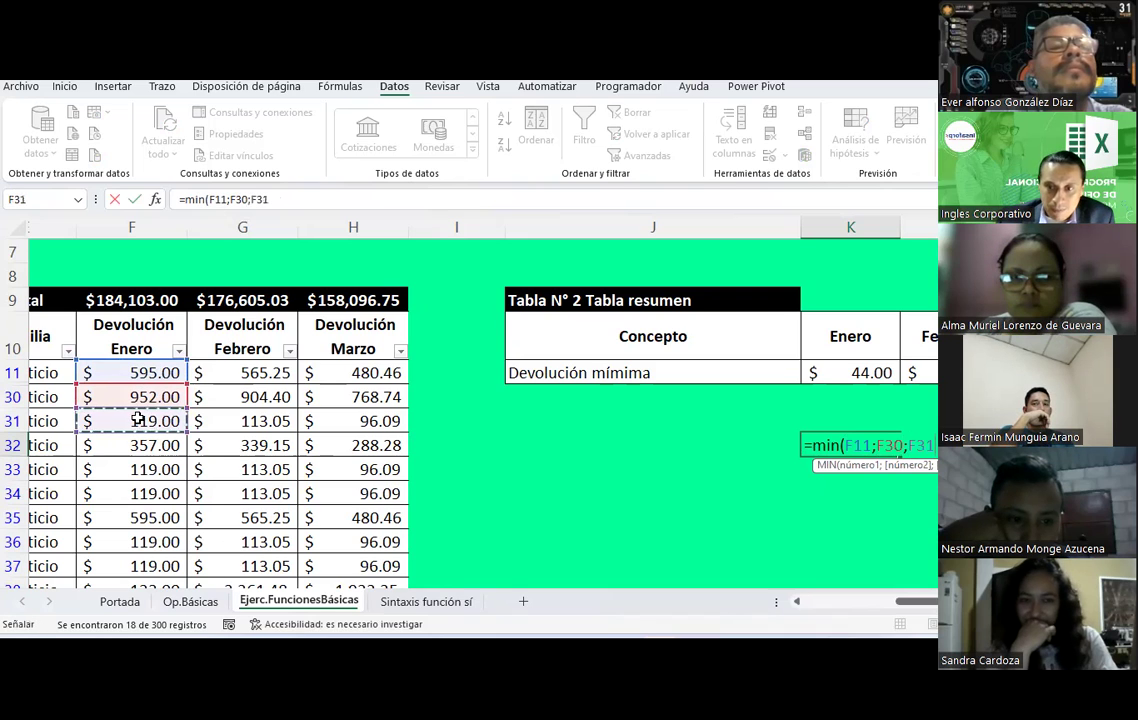
{"action": "type", "text": ";"}
{"action": "left_click_drag", "start_coordinate": [902, 601], "coordinate": [831, 603]}
{"action": "scroll", "coordinate": [185, 362], "scroll_direction": "down", "scroll_amount": 1}
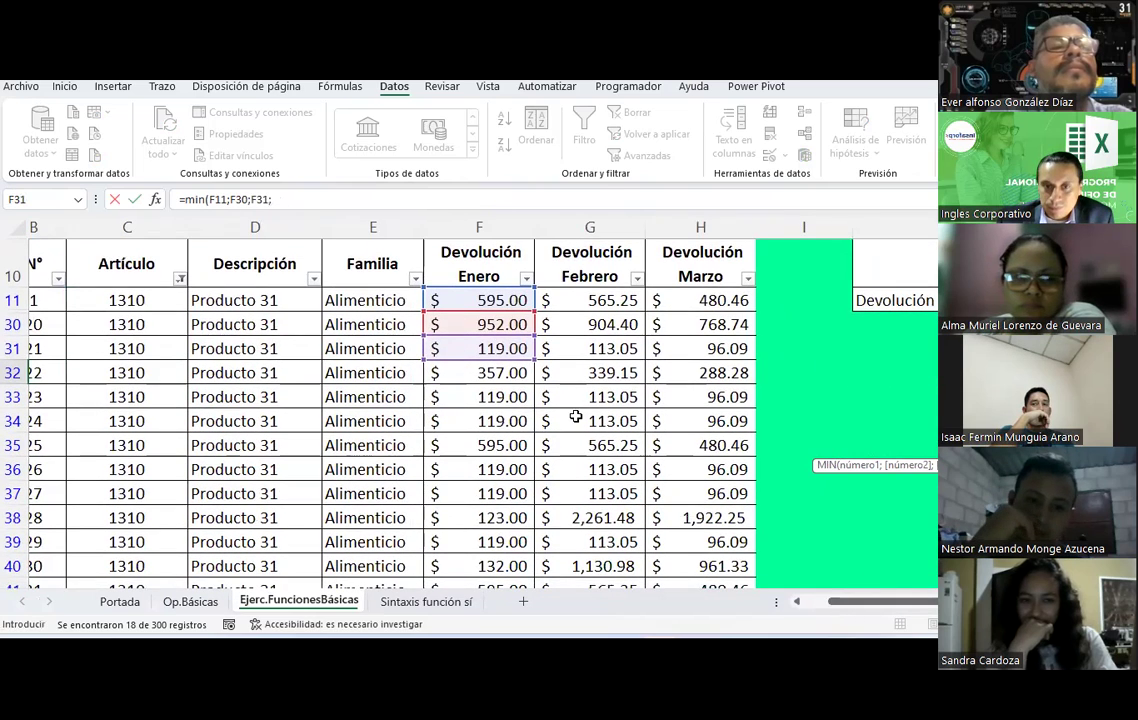
{"action": "left_click", "coordinate": [492, 372]}
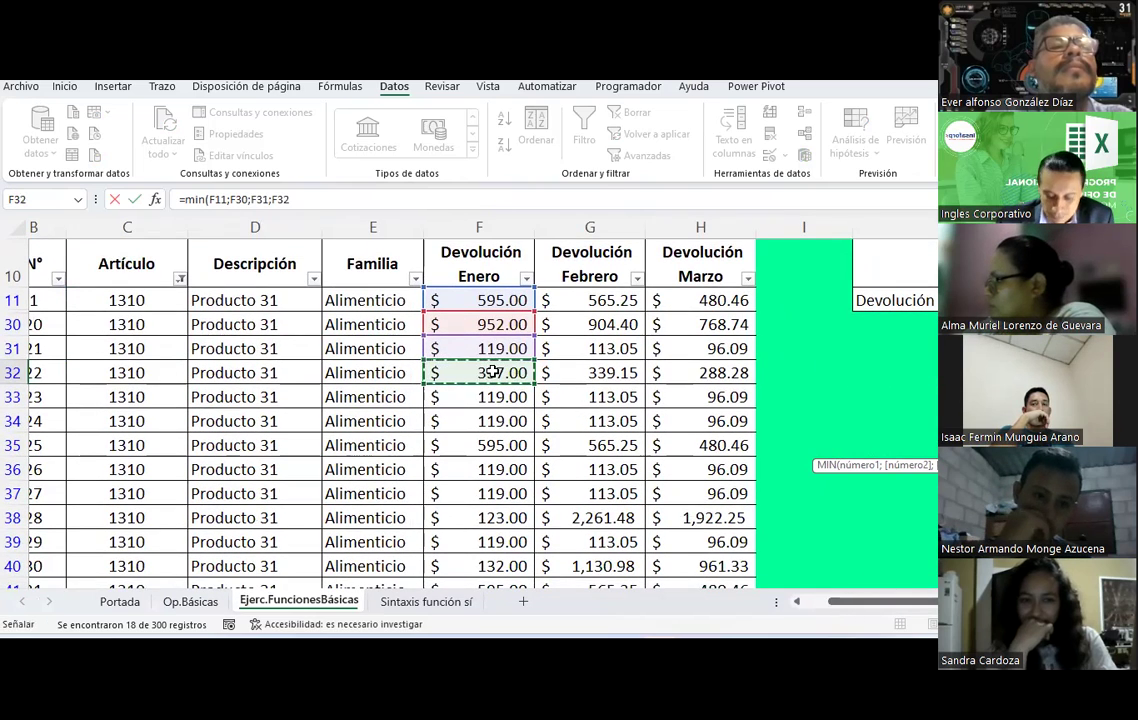
{"action": "type", "text": ";"}
{"action": "left_click", "coordinate": [505, 397]}
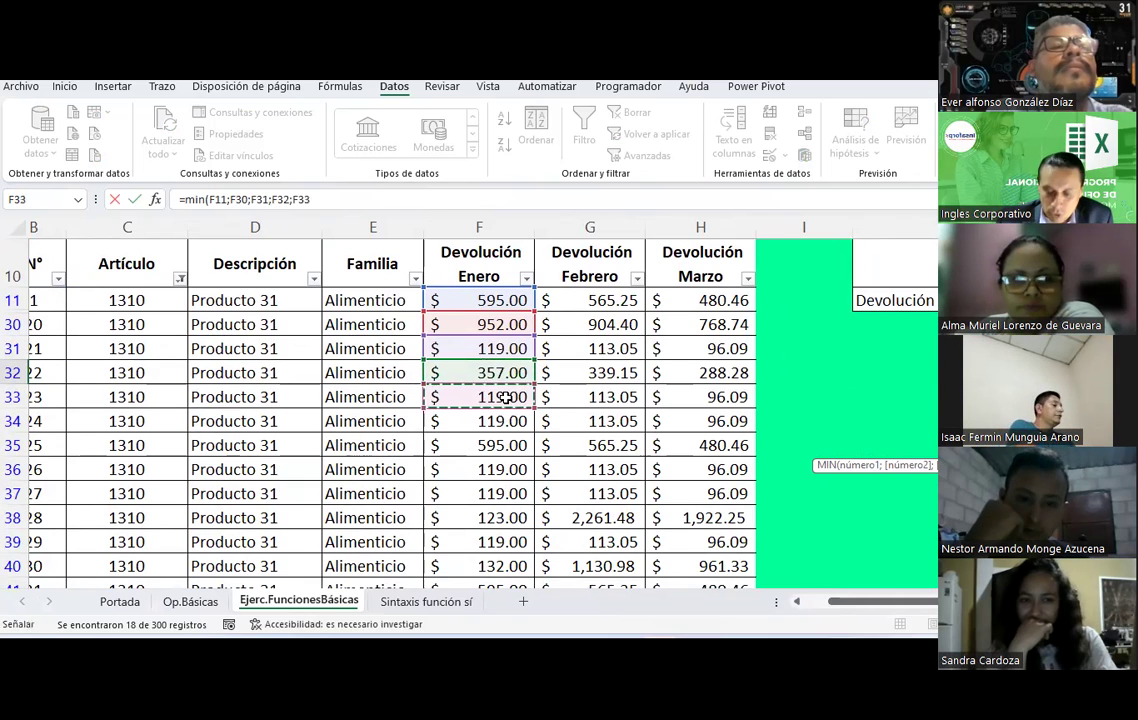
{"action": "type", "text": ";"}
- Add the January returns F34, F35 and F36 as further arguments of the MIN formula
{"action": "scroll", "coordinate": [505, 397], "scroll_direction": "down", "scroll_amount": 2}
{"action": "left_click", "coordinate": [503, 277]}
{"action": "type", "text": ";"}
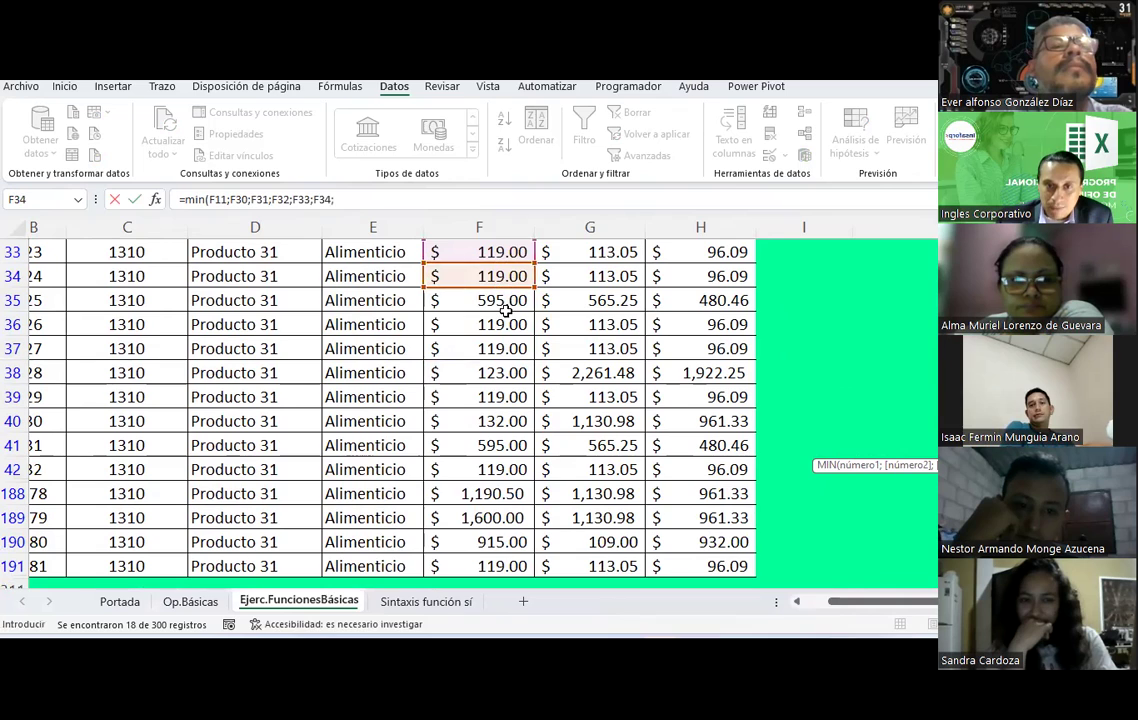
{"action": "left_click", "coordinate": [498, 293]}
{"action": "type", "text": ";"}
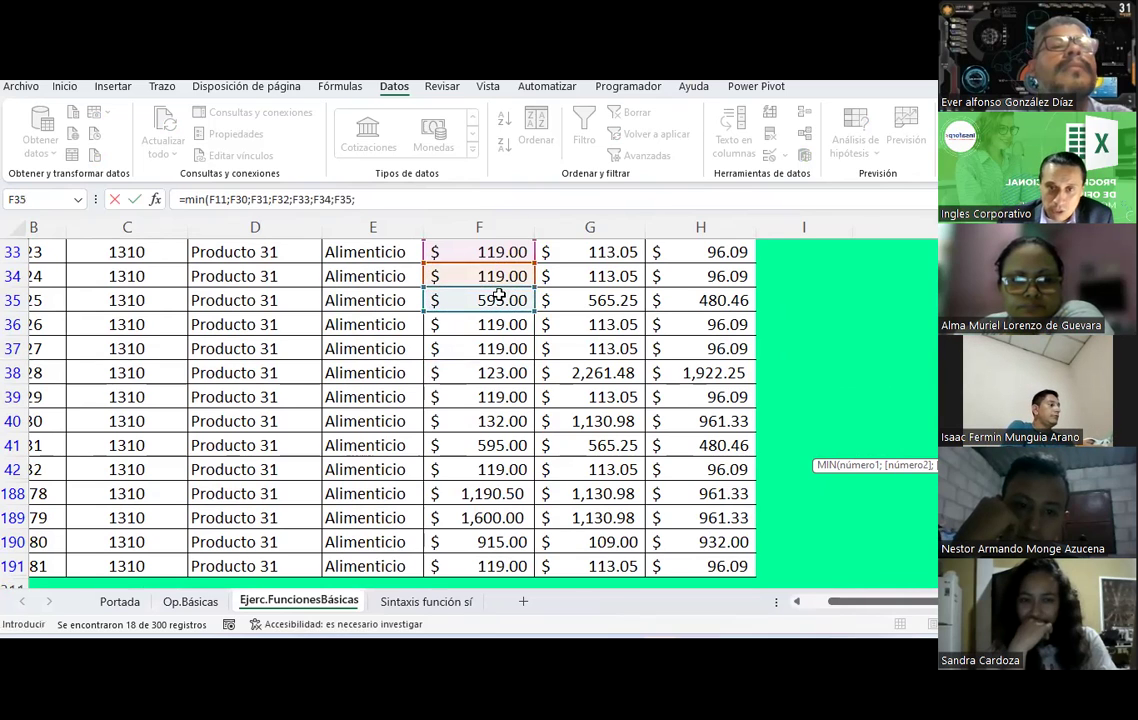
{"action": "left_click", "coordinate": [504, 327]}
{"action": "type", "text": ";"}
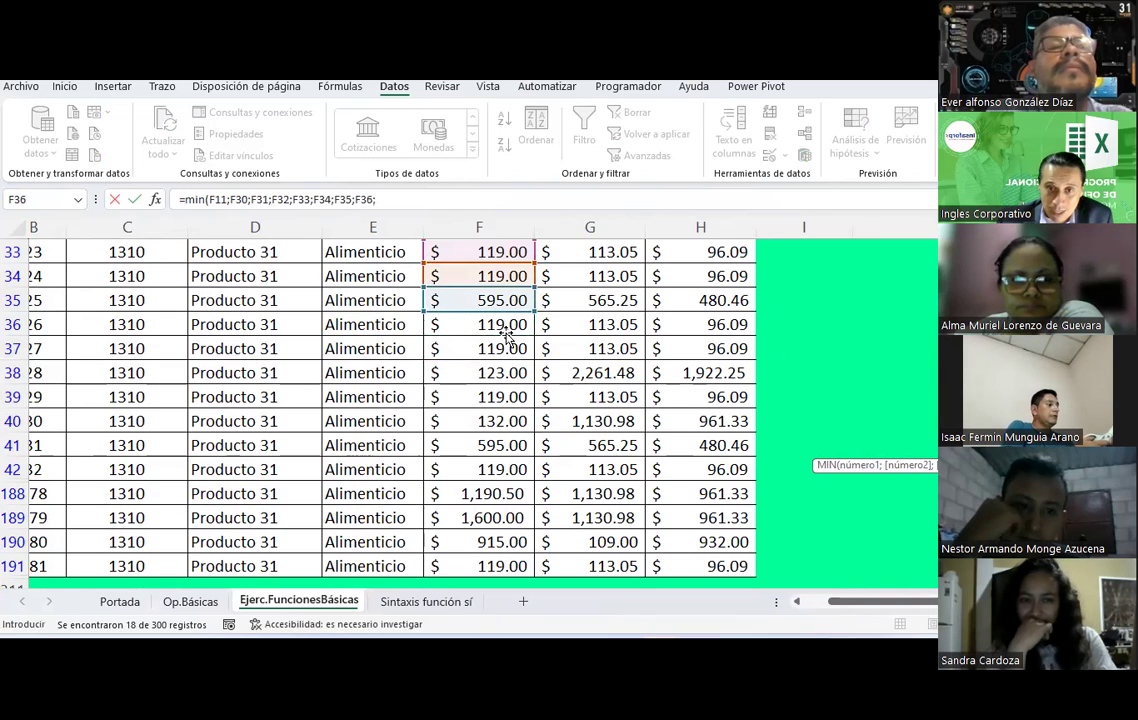
- Extend the MIN formula with the January returns F37, F38, F39 and F40 as separate arguments
{"action": "scroll", "coordinate": [505, 345], "scroll_direction": "down", "scroll_amount": 1}
{"action": "left_click", "coordinate": [499, 280]}
{"action": "type", "text": ";"}
{"action": "left_click", "coordinate": [500, 296]}
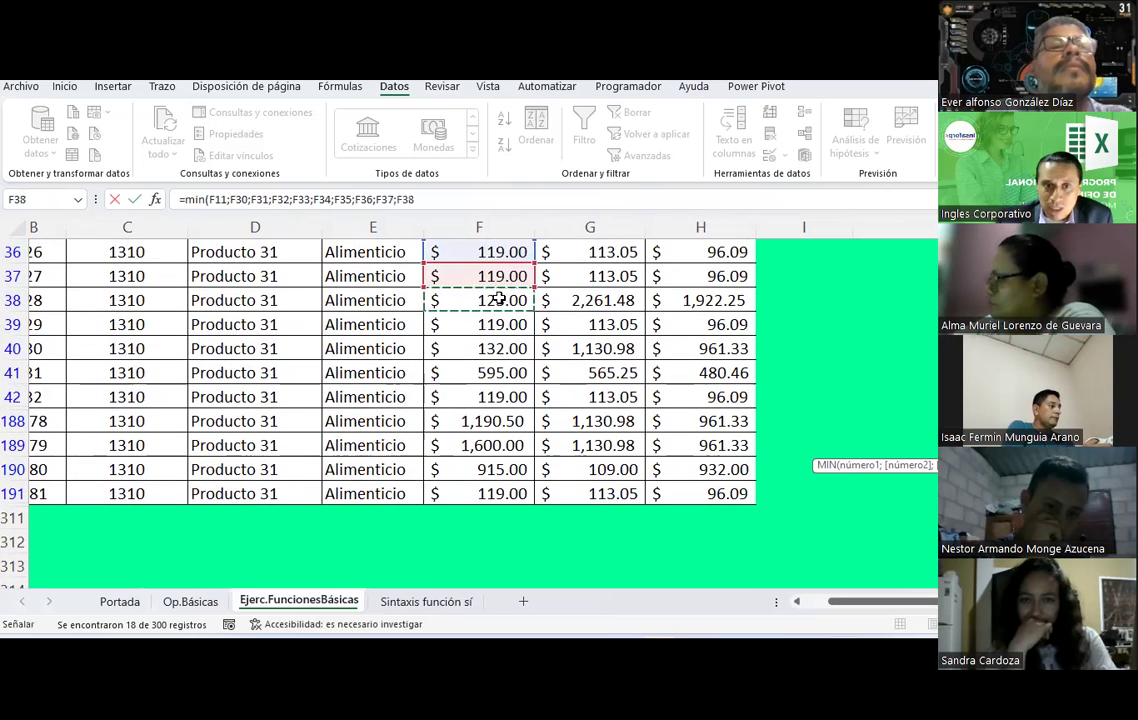
{"action": "type", "text": ";"}
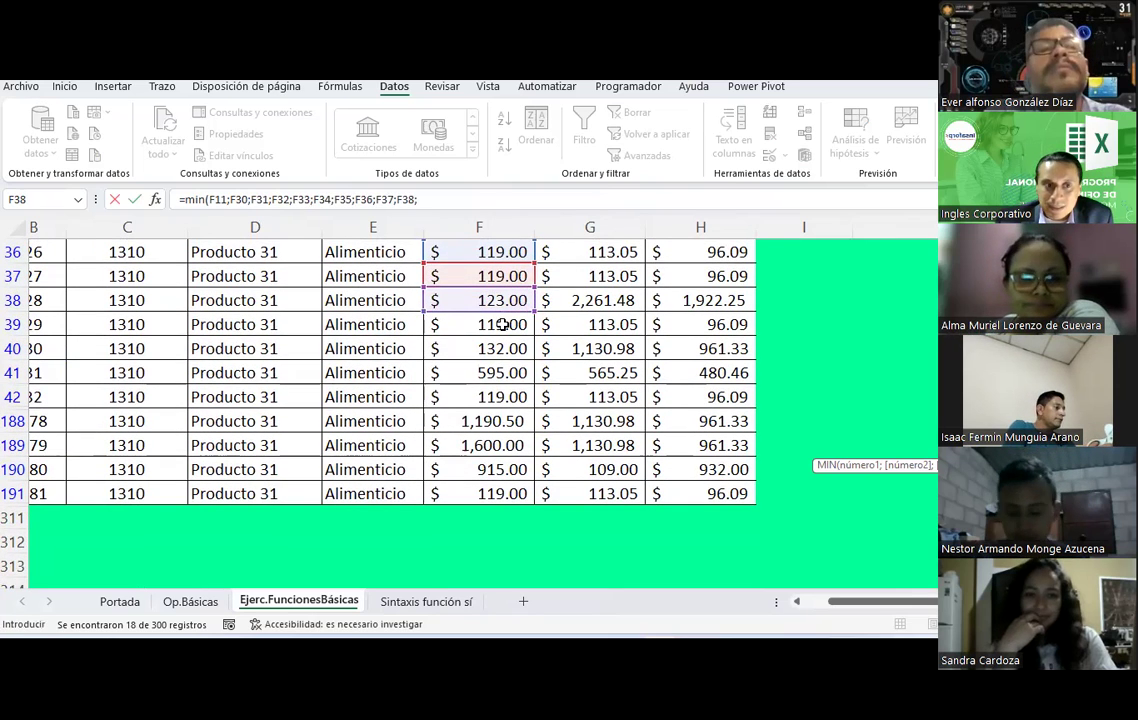
{"action": "left_click", "coordinate": [505, 325]}
{"action": "type", "text": ";"}
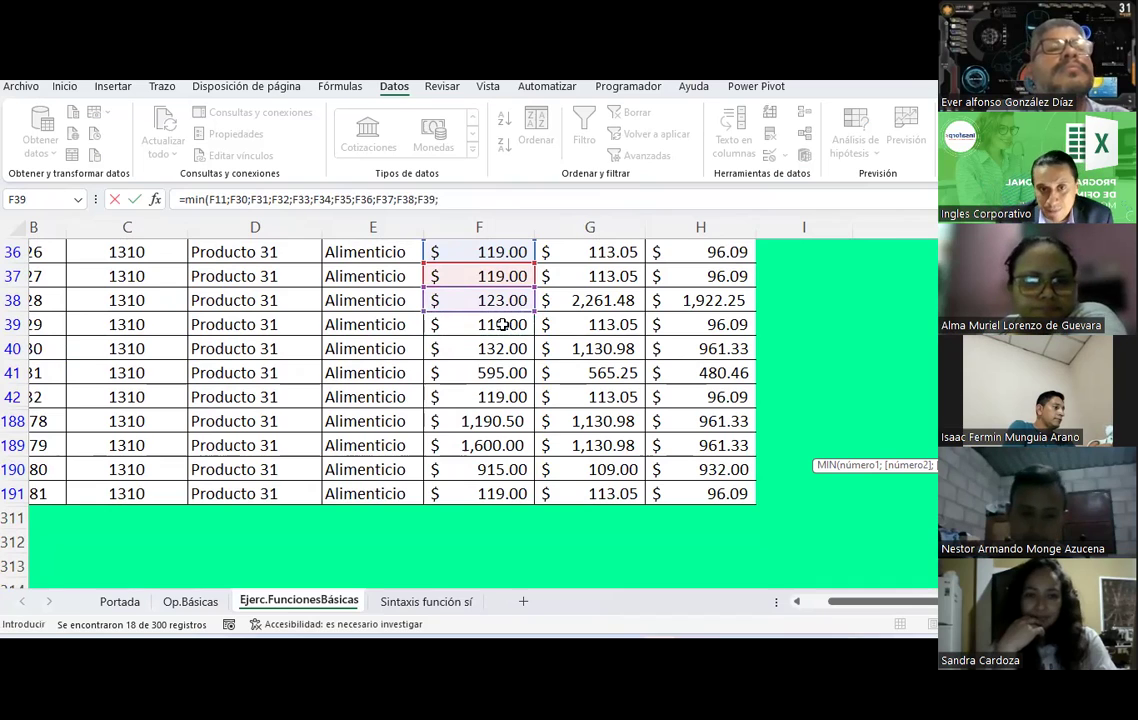
{"action": "left_click", "coordinate": [505, 325]}
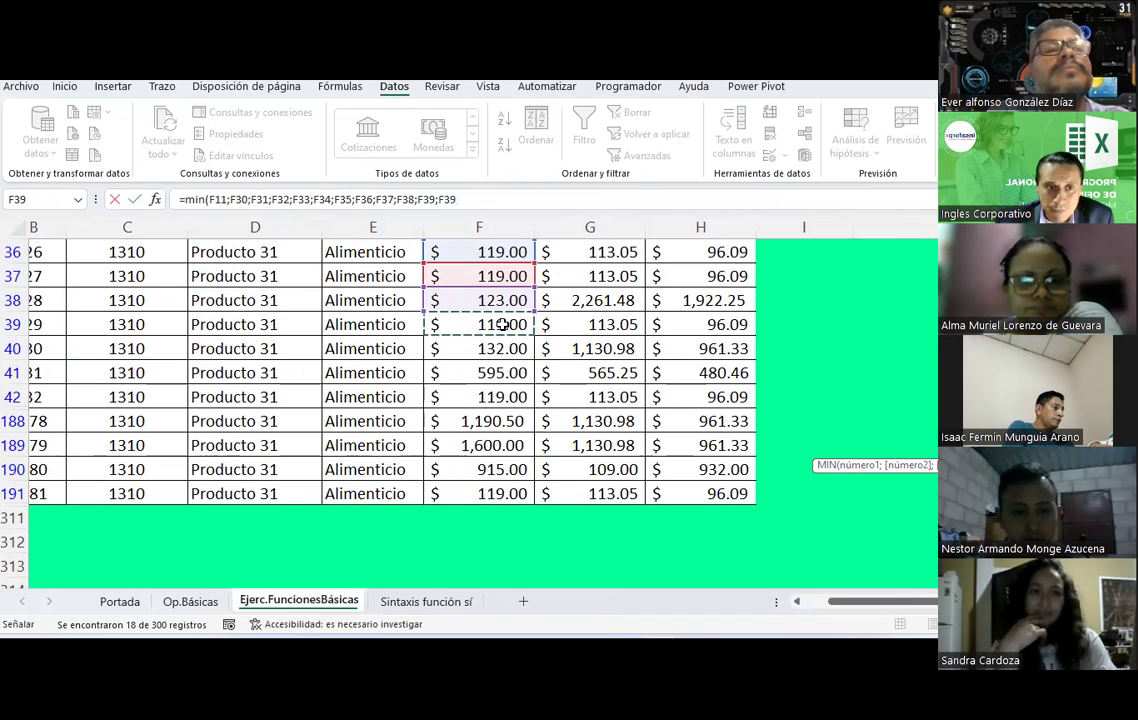
{"action": "key", "text": "BackSpace"}
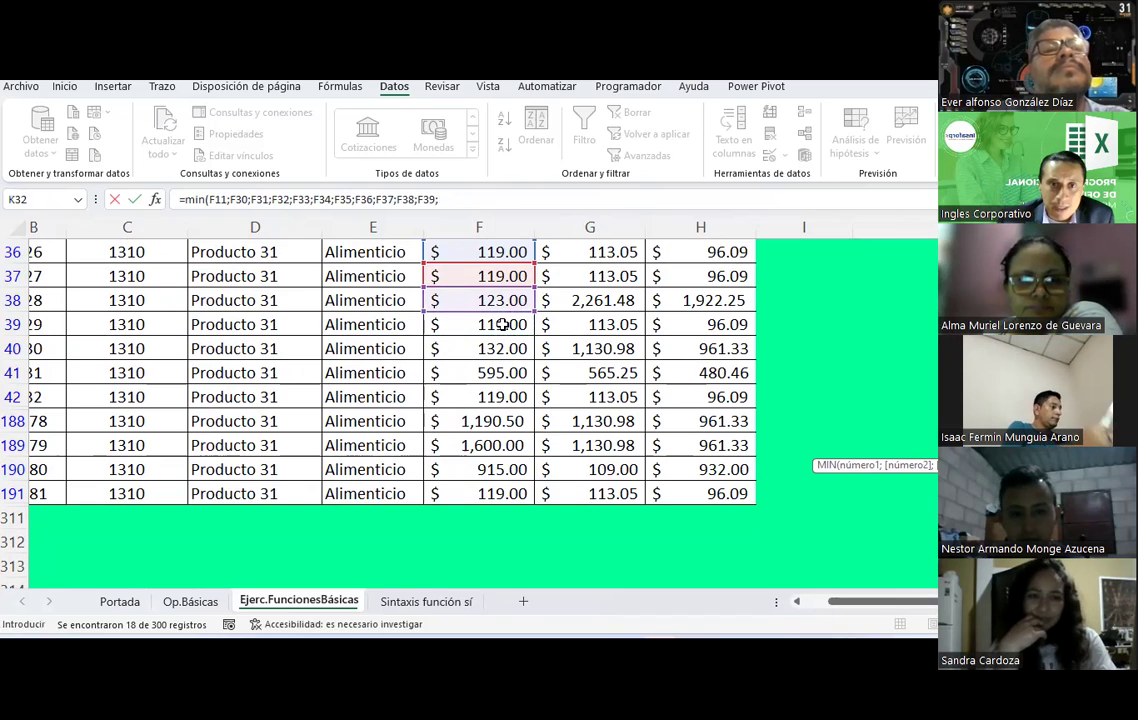
{"action": "type", "text": "f40;"}
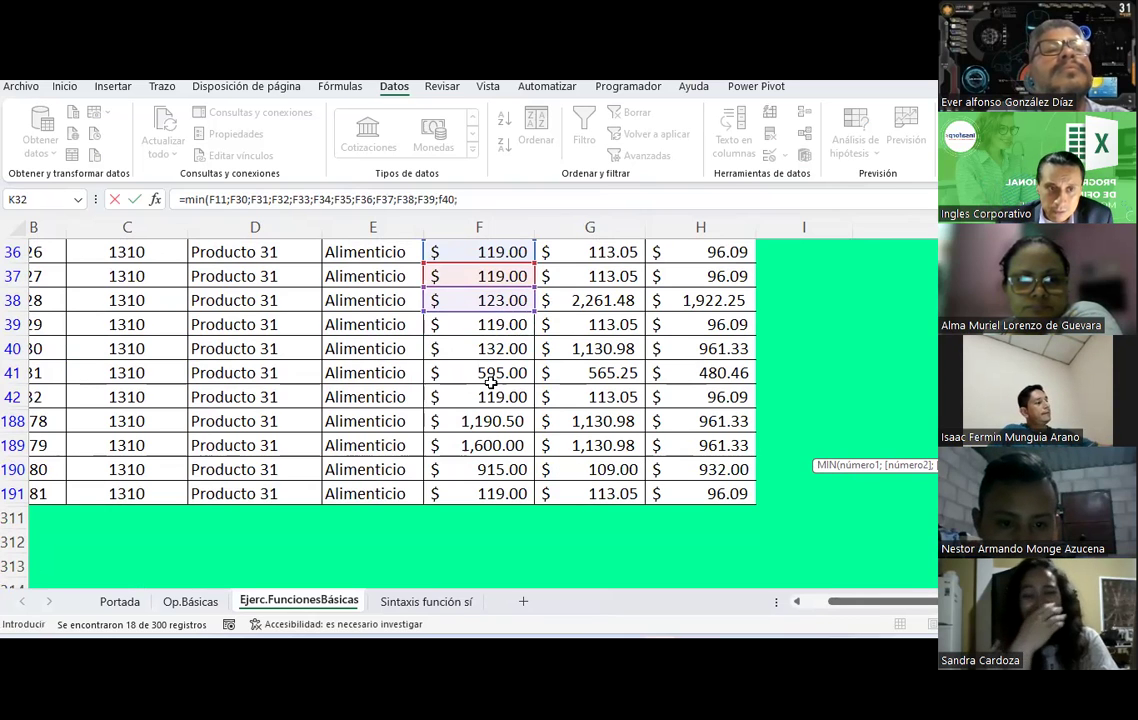
- Add the filtered January returns F41, F42 and F188 to the MIN formula's arguments
{"action": "scroll", "coordinate": [490, 372], "scroll_direction": "down", "scroll_amount": 1}
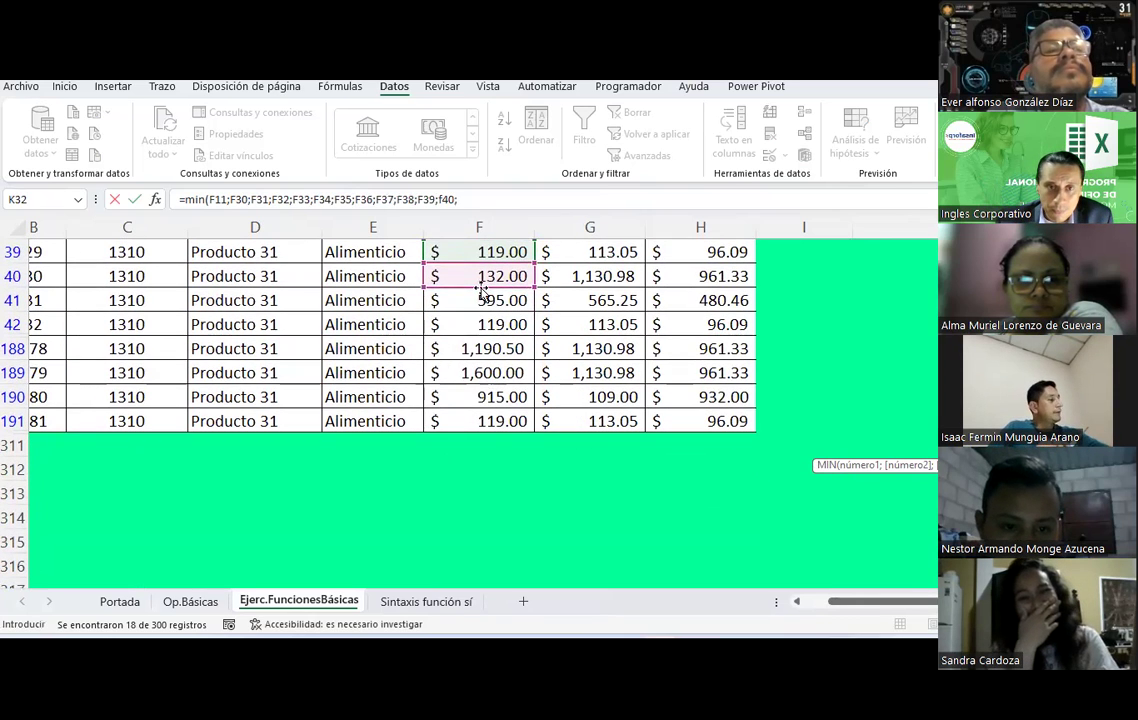
{"action": "left_click", "coordinate": [479, 297]}
{"action": "type", "text": ";"}
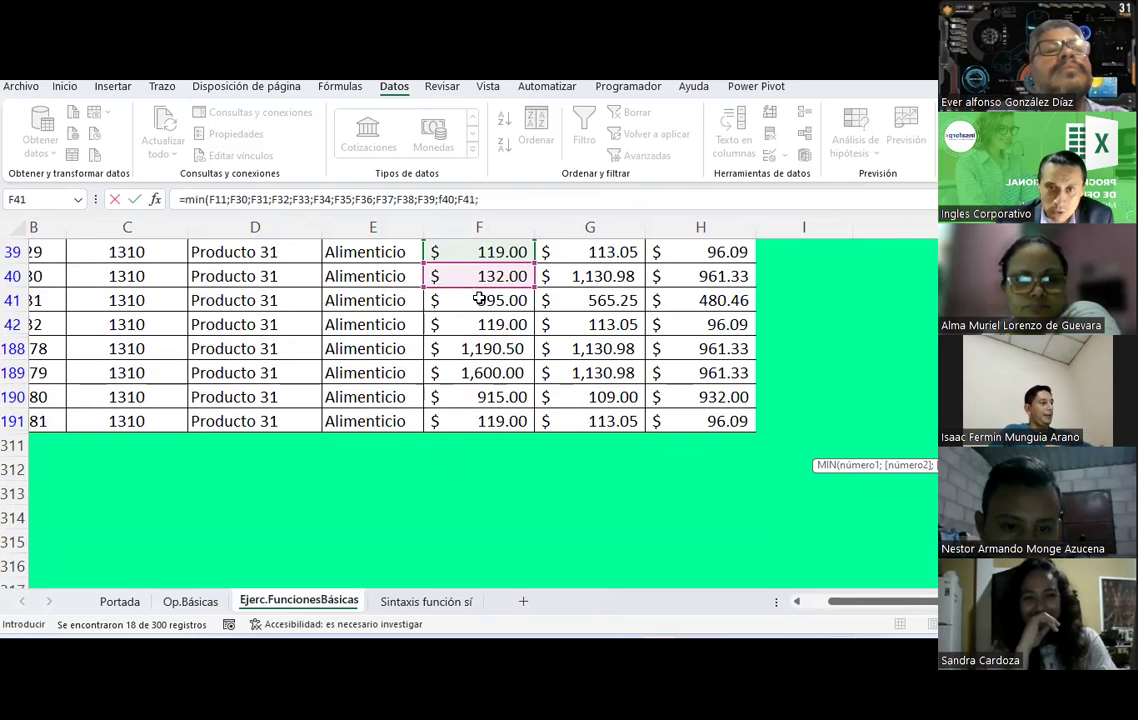
{"action": "scroll", "coordinate": [481, 292], "scroll_direction": "down", "scroll_amount": 1}
{"action": "left_click", "coordinate": [469, 258]}
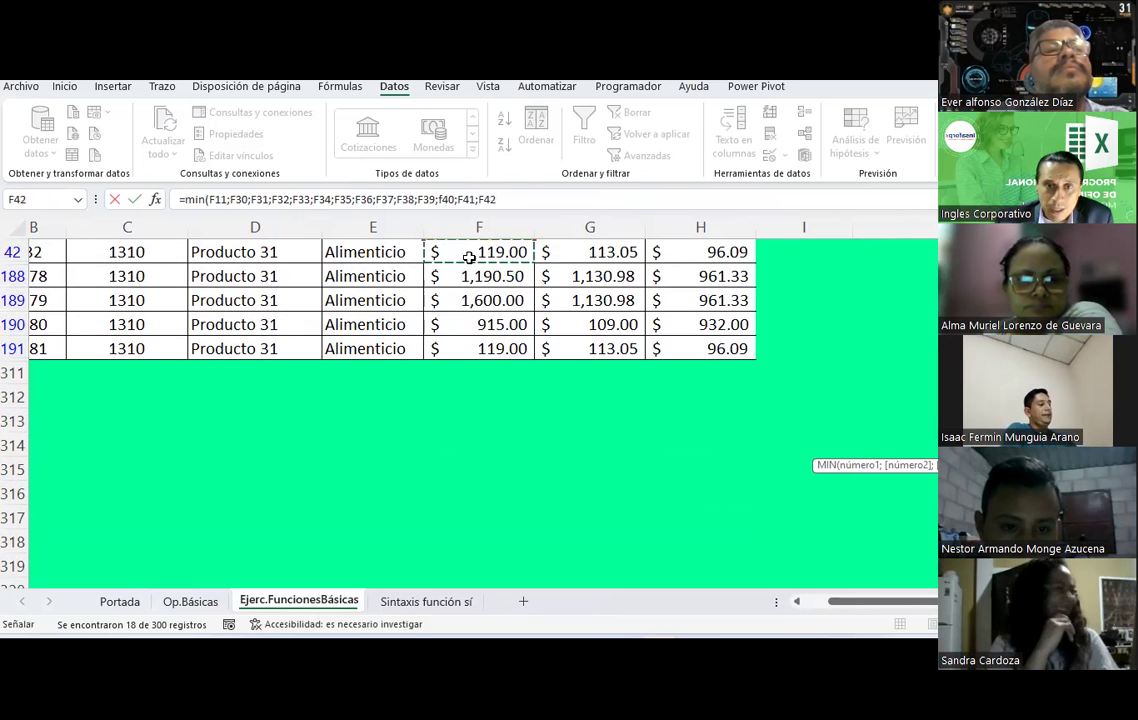
{"action": "type", "text": ";"}
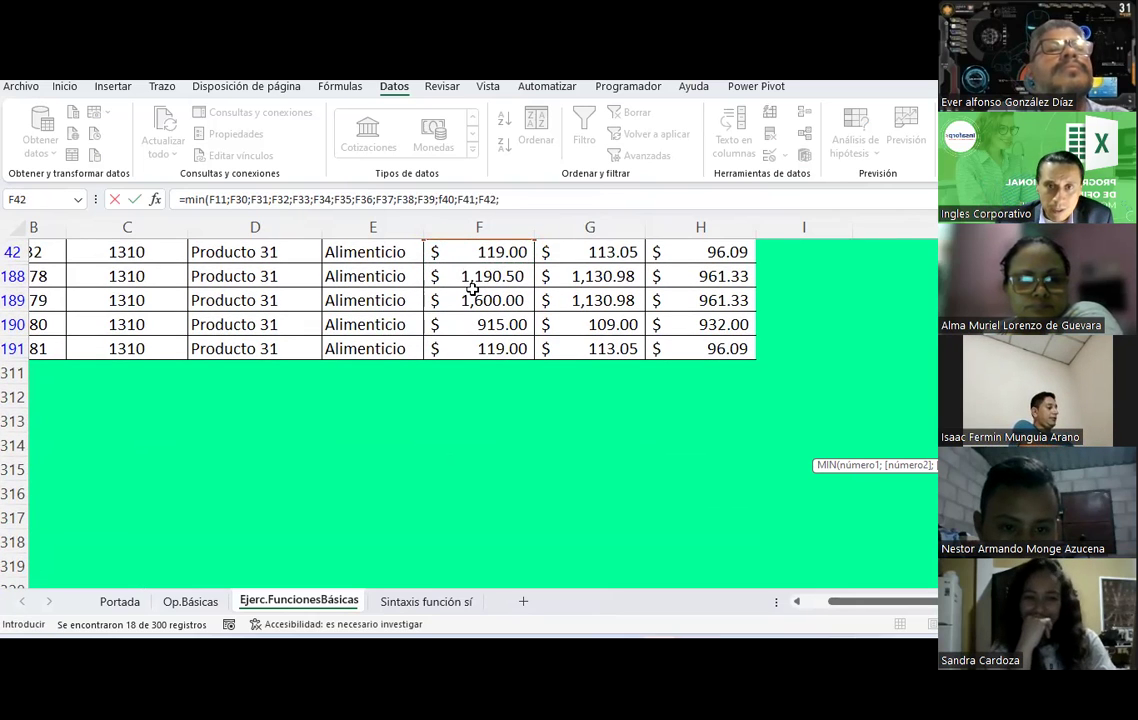
{"action": "left_click", "coordinate": [476, 272]}
{"action": "type", "text": ";"}
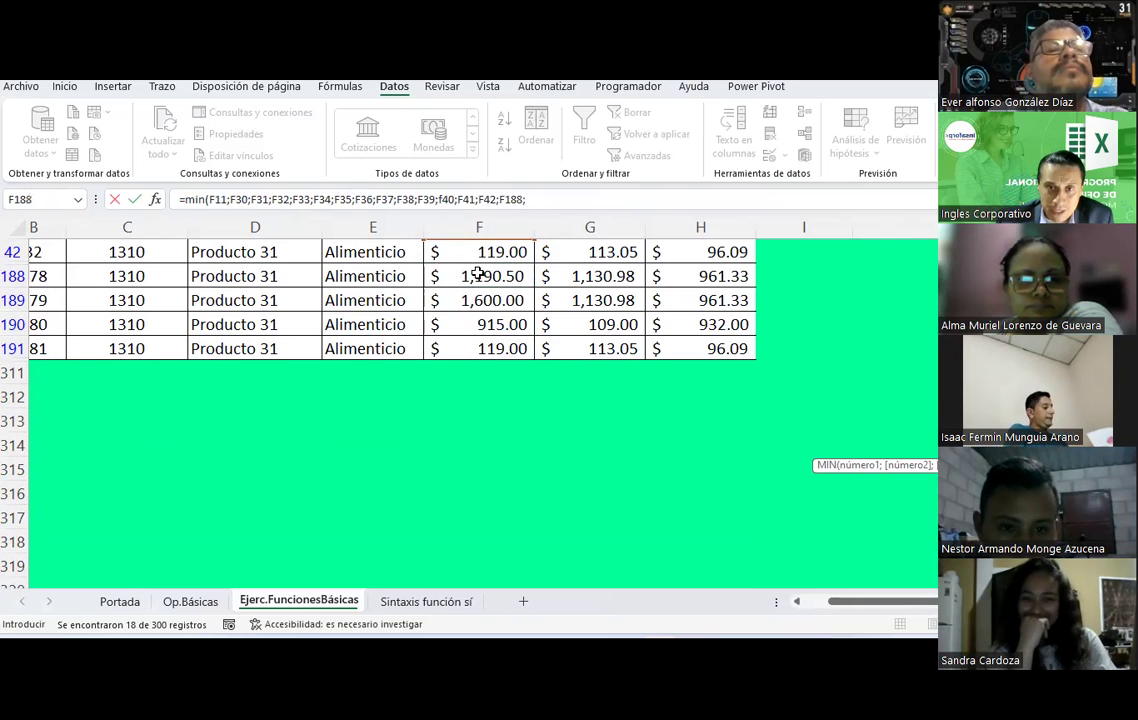
- Add F189, F190 and F191 as the last arguments and complete the MIN formula in K32
{"action": "left_click", "coordinate": [481, 302]}
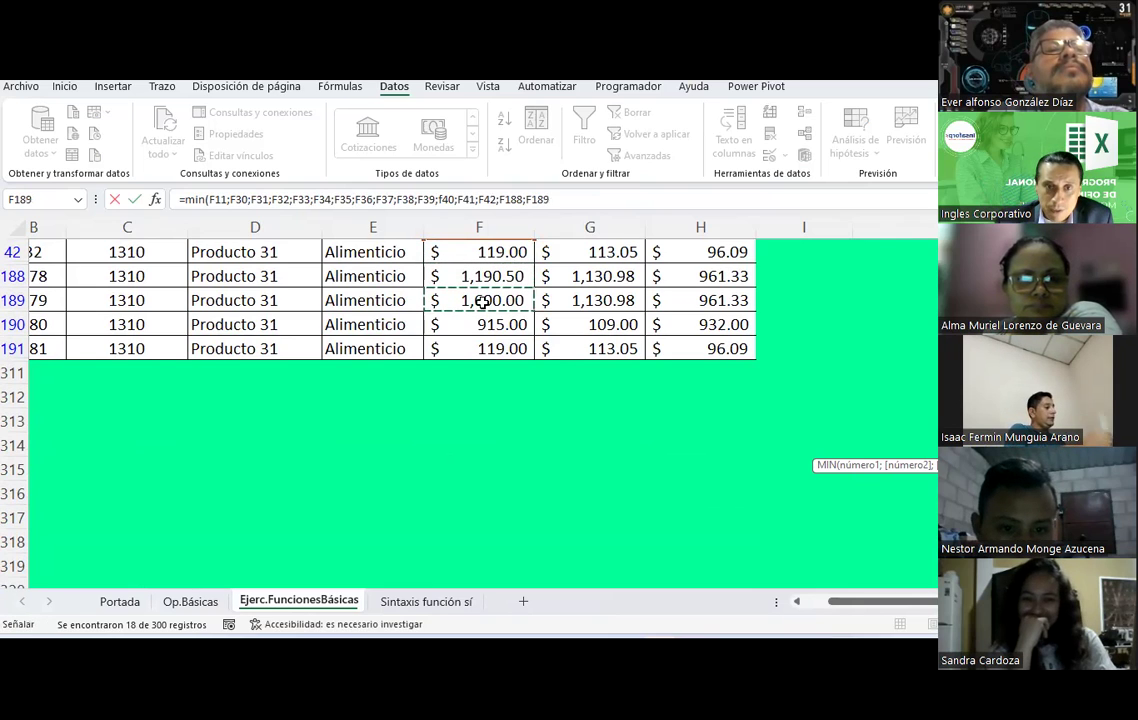
{"action": "type", "text": ";"}
{"action": "left_click", "coordinate": [481, 324]}
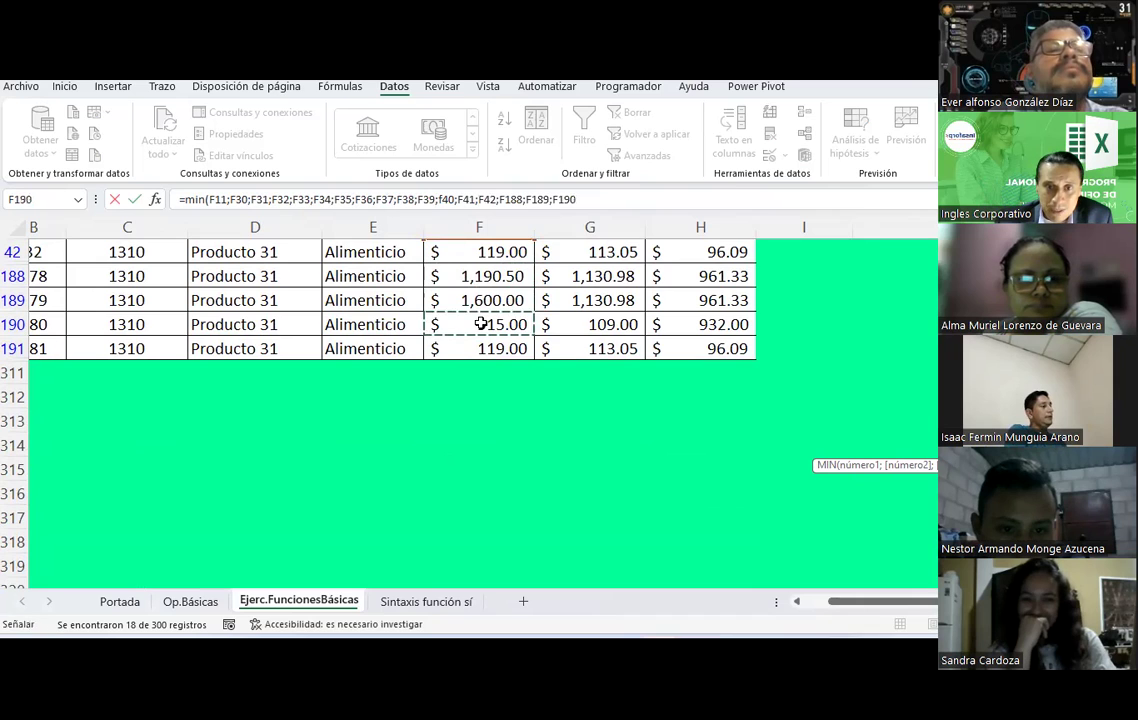
{"action": "type", "text": ";"}
{"action": "left_click", "coordinate": [497, 347]}
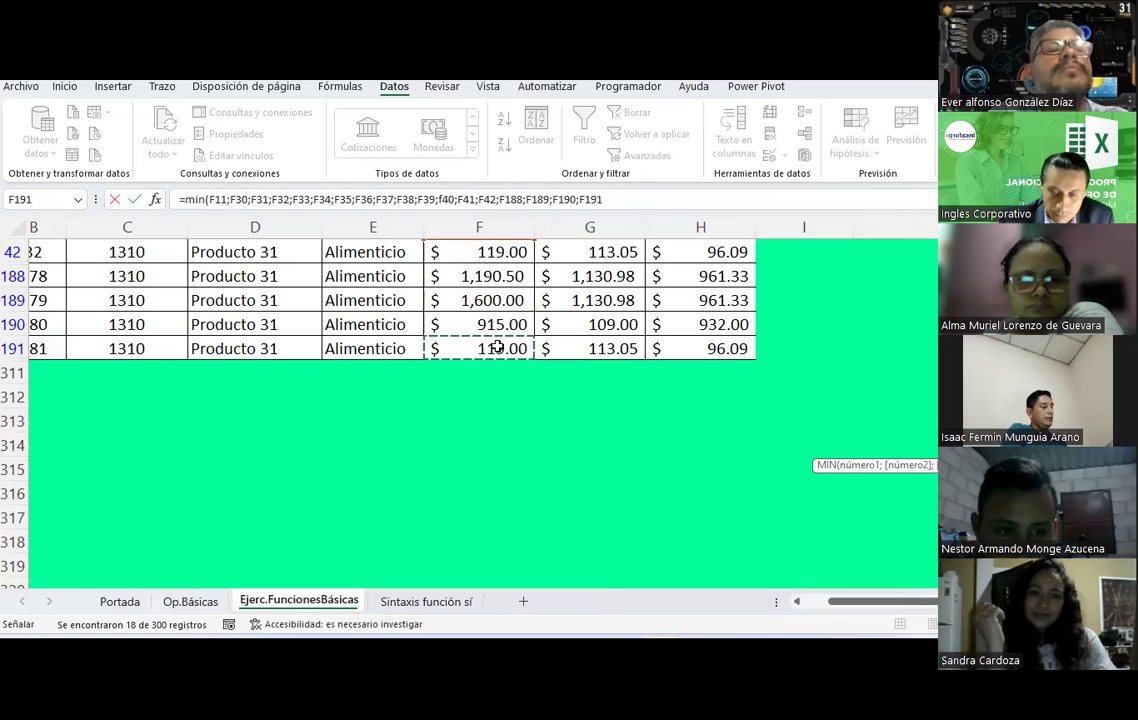
{"action": "key", "text": "Escape"}
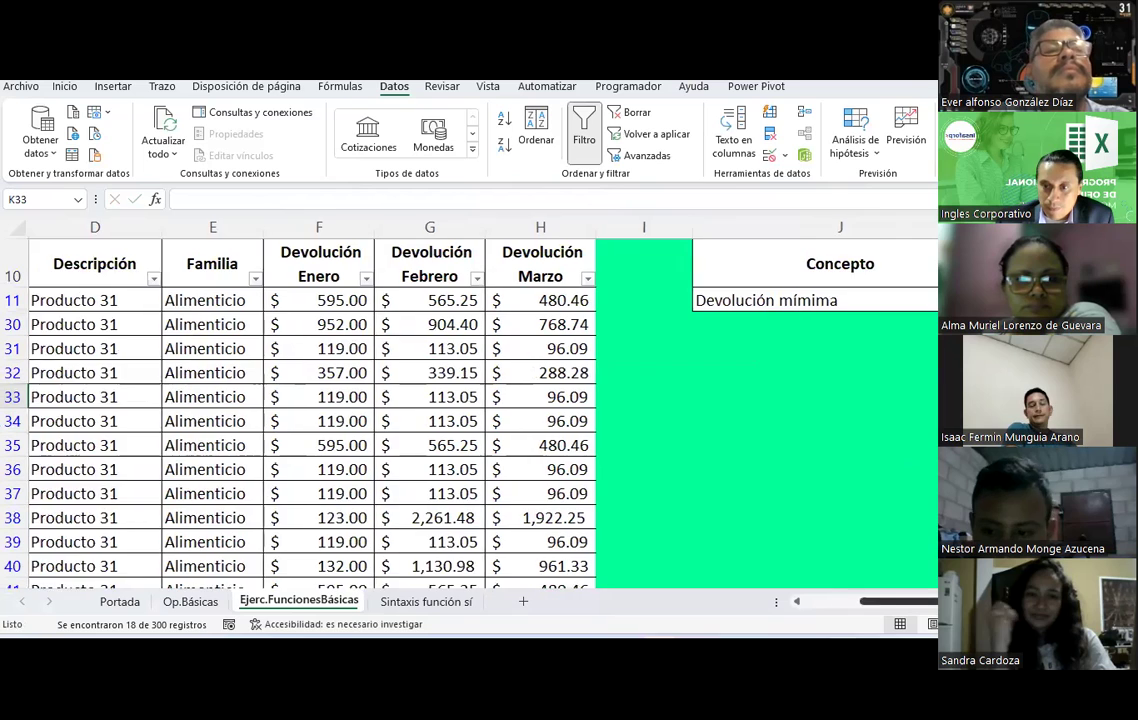
- Check the MIN formula in K32 and remove the filters from the returns table so all rows show again
{"action": "scroll", "coordinate": [864, 384], "scroll_direction": "right", "scroll_amount": 2}
{"action": "left_click", "coordinate": [900, 374]}
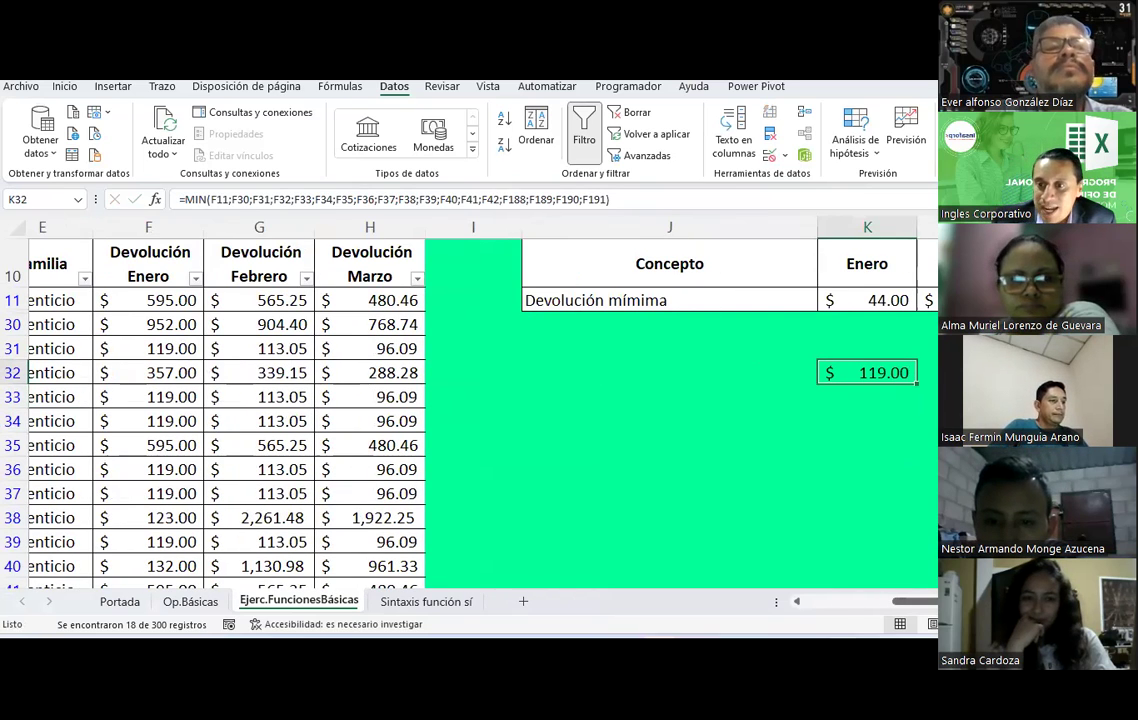
{"action": "scroll", "coordinate": [909, 496], "scroll_direction": "right", "scroll_amount": 2}
{"action": "scroll", "coordinate": [881, 471], "scroll_direction": "right", "scroll_amount": 3}
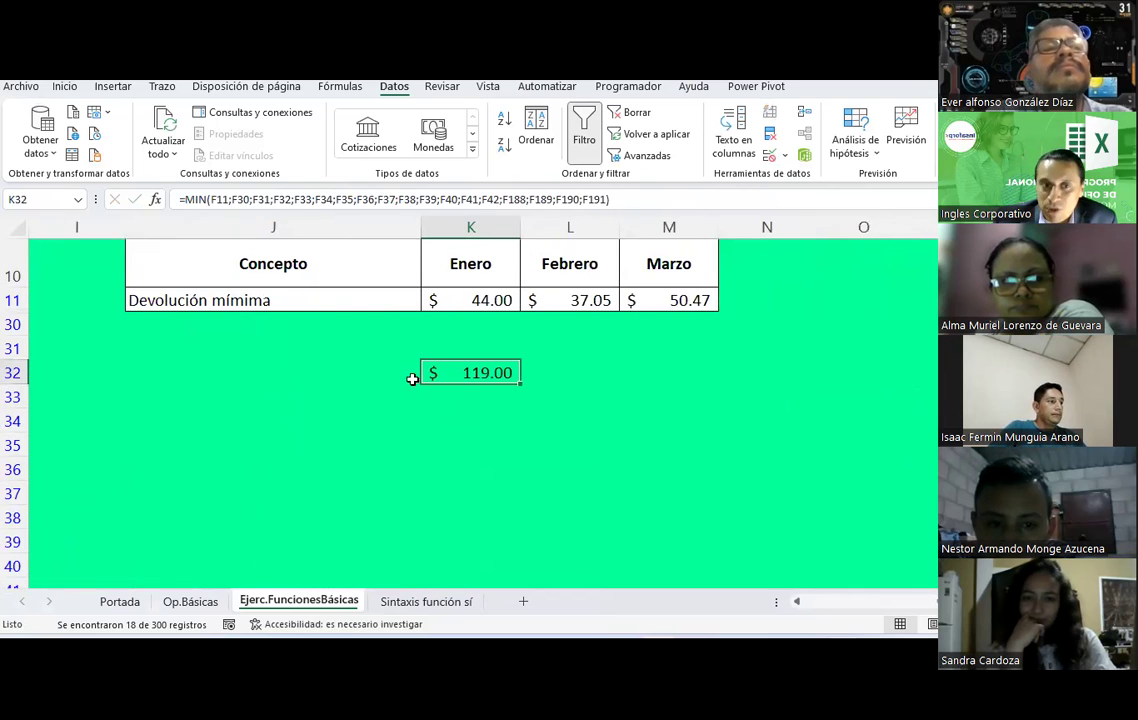
{"action": "scroll", "coordinate": [473, 382], "scroll_direction": "up", "scroll_amount": 1}
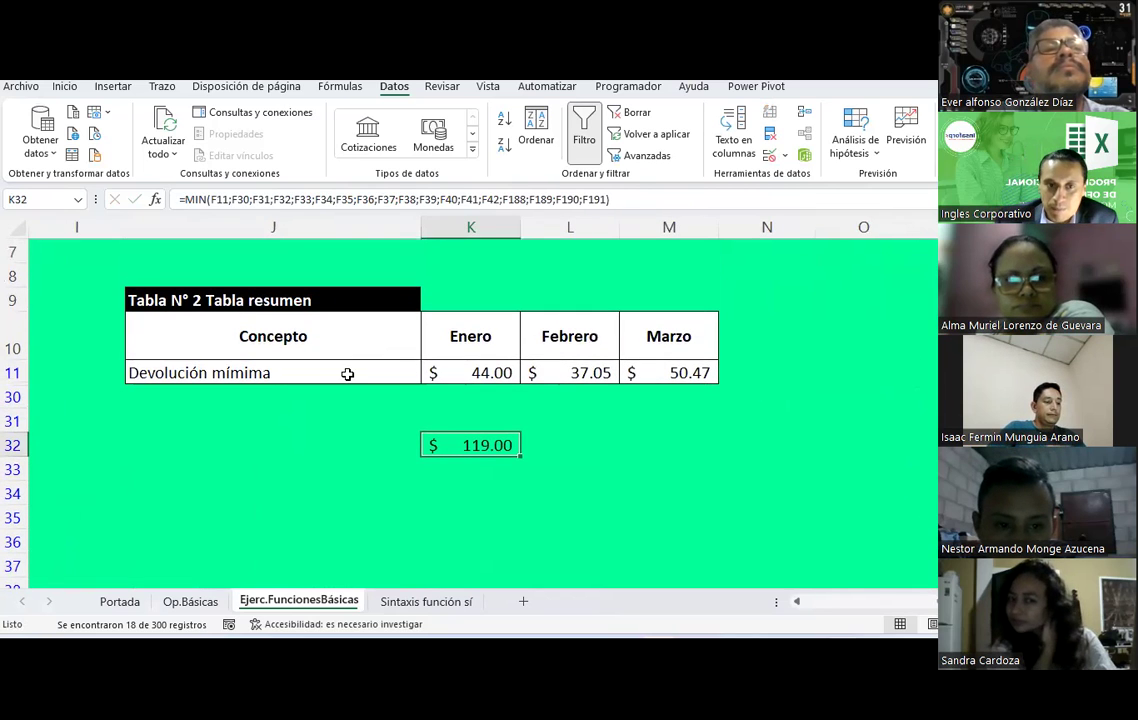
{"action": "left_click", "coordinate": [345, 373]}
{"action": "left_click", "coordinate": [584, 130]}
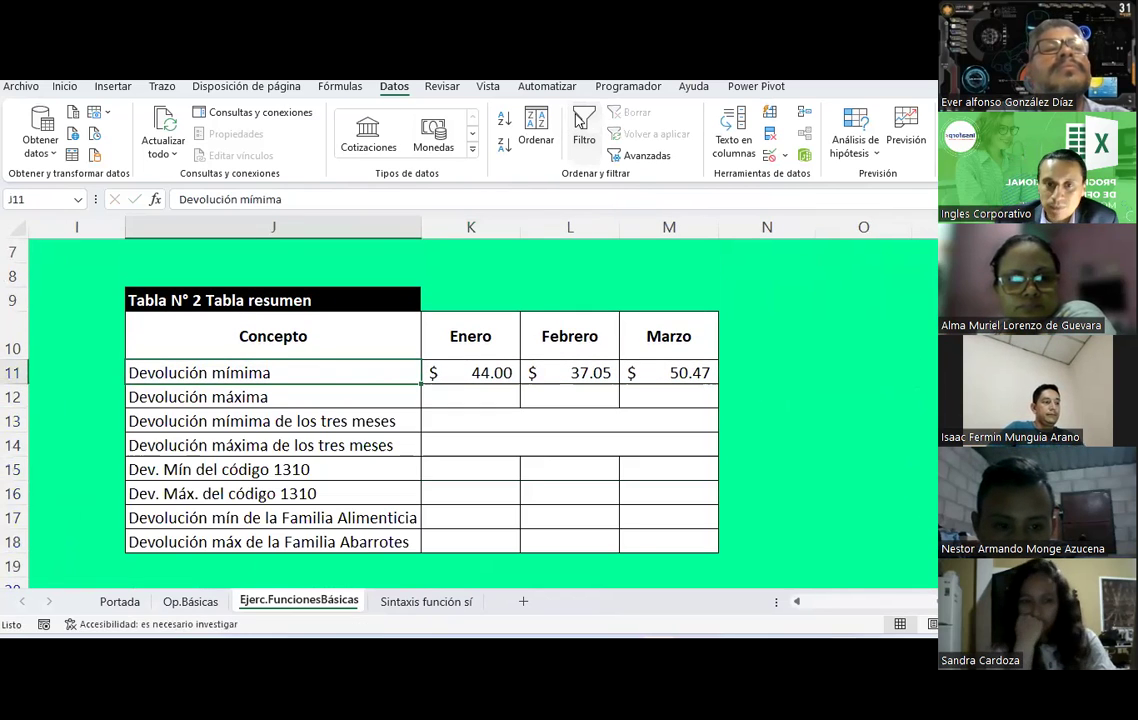
- Move the MIN formula text from K32 to K15, the Enero cell of Dev. Mín del código 1310, with its references unchanged
{"action": "scroll", "coordinate": [519, 432], "scroll_direction": "down", "scroll_amount": 5}
{"action": "scroll", "coordinate": [519, 432], "scroll_direction": "down", "scroll_amount": 1}
{"action": "left_click", "coordinate": [508, 444]}
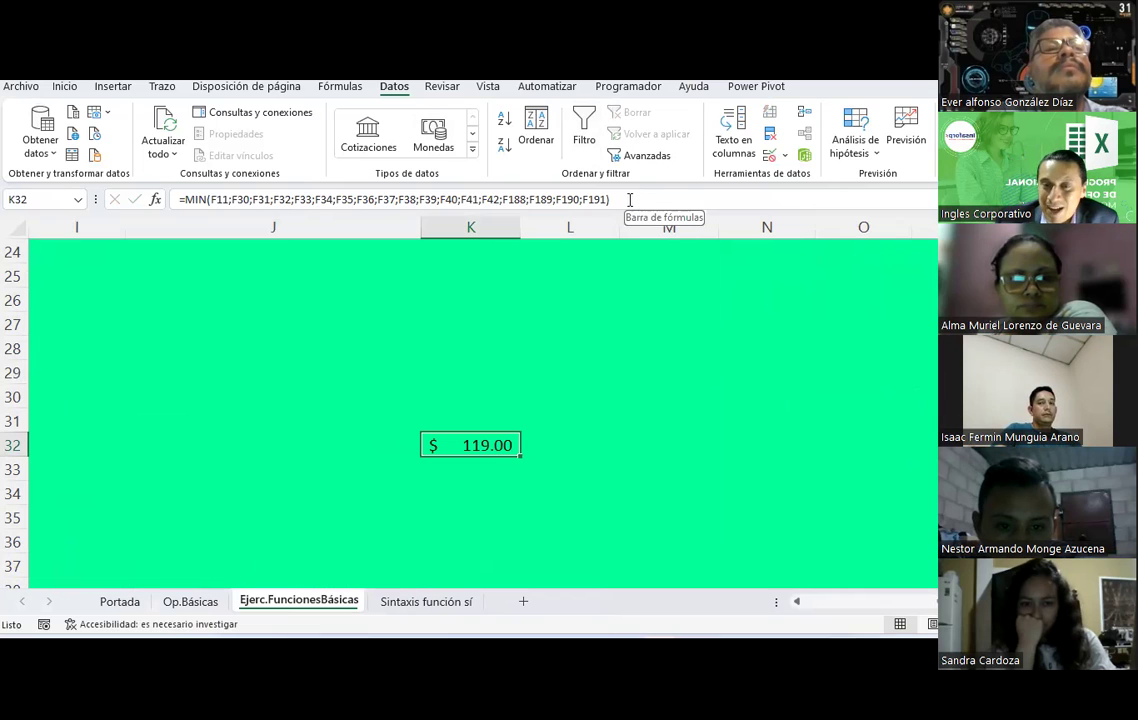
{"action": "left_click_drag", "start_coordinate": [625, 198], "coordinate": [178, 199]}
{"action": "key", "text": "ctrl+c"}
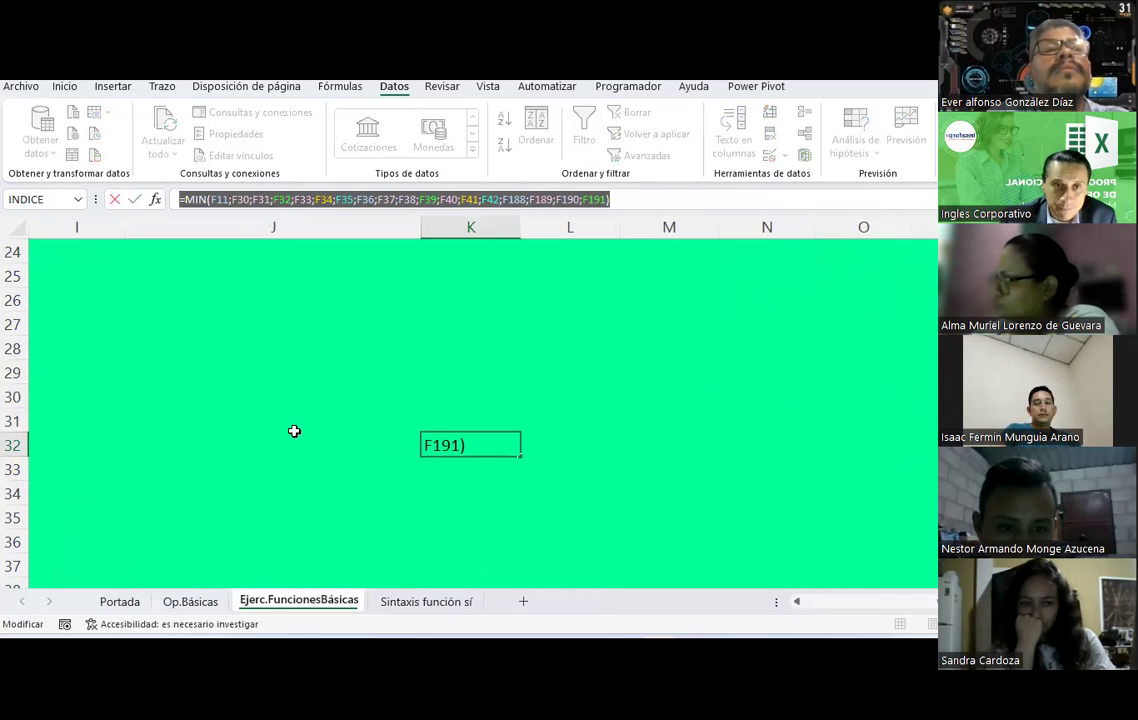
{"action": "key", "text": "BackSpace"}
{"action": "scroll", "coordinate": [294, 431], "scroll_direction": "up", "scroll_amount": 5}
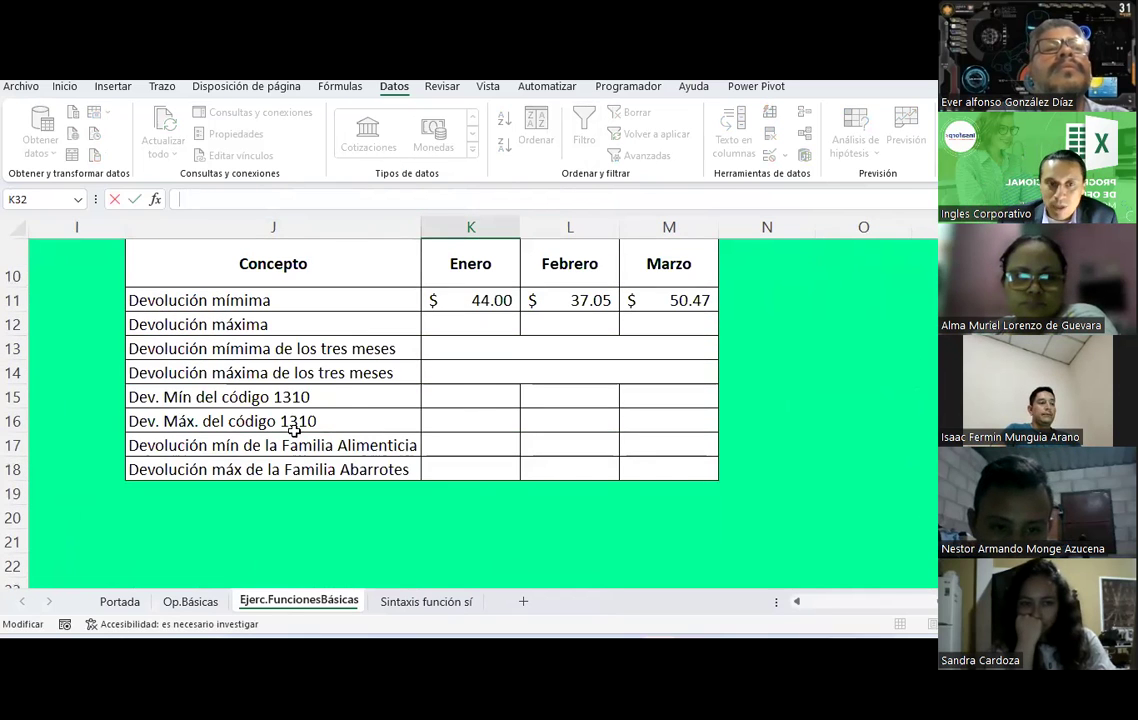
{"action": "left_click", "coordinate": [467, 396]}
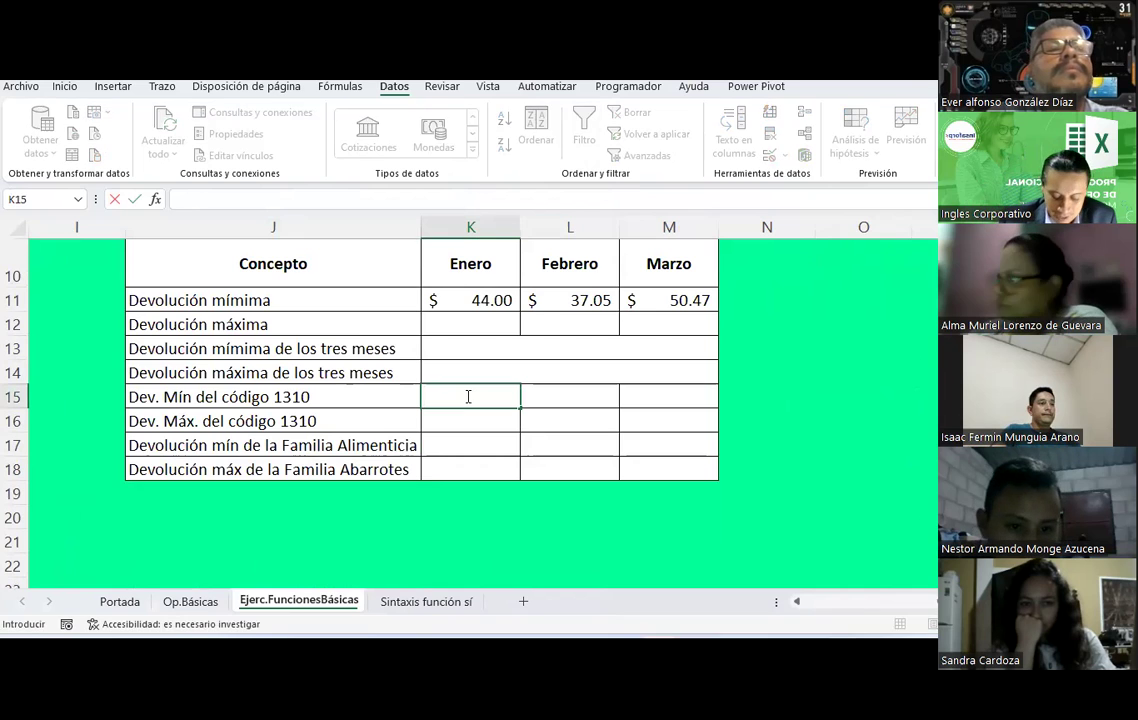
{"action": "key", "text": "ctrl+v"}
{"action": "key", "text": "Return"}
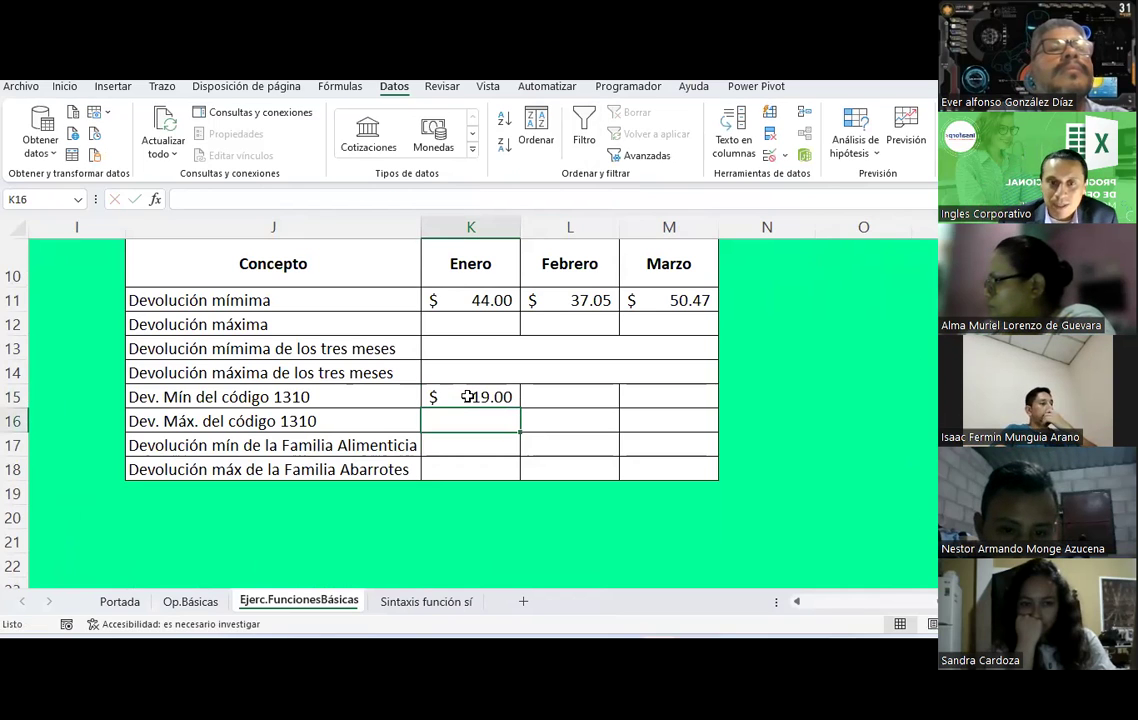
- Fill the MIN formula from K15 across to Febrero in L15 and check its references against the Devolución Febrero column
{"action": "left_click", "coordinate": [478, 397]}
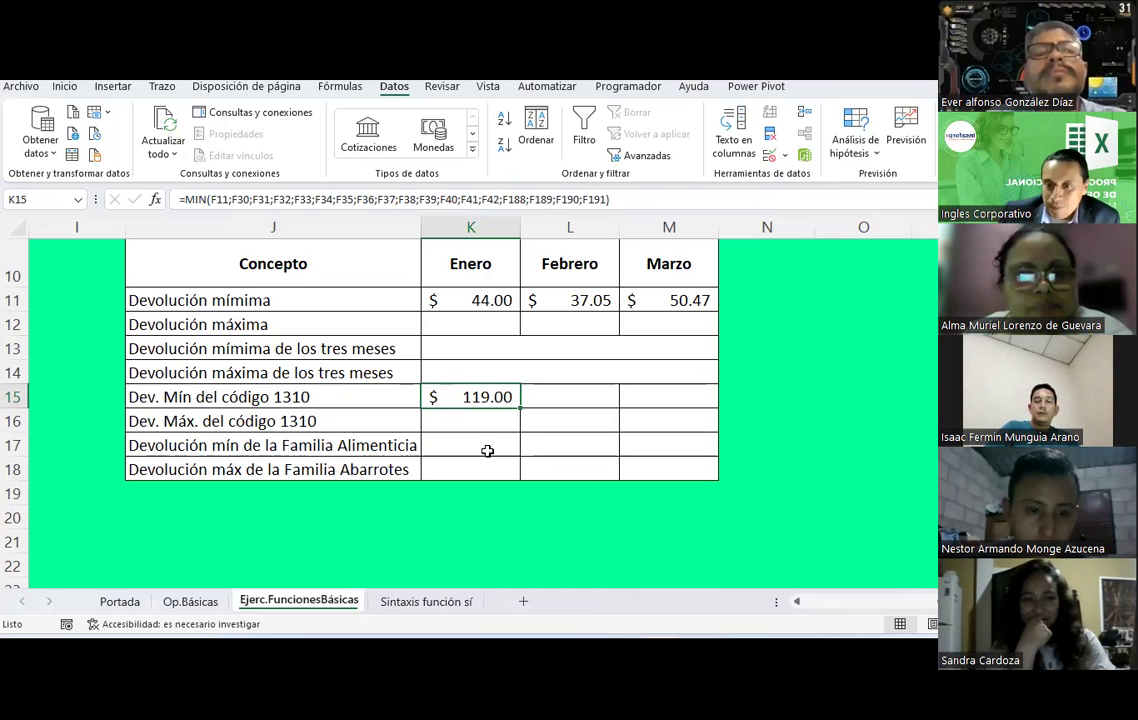
{"action": "left_click", "coordinate": [887, 601]}
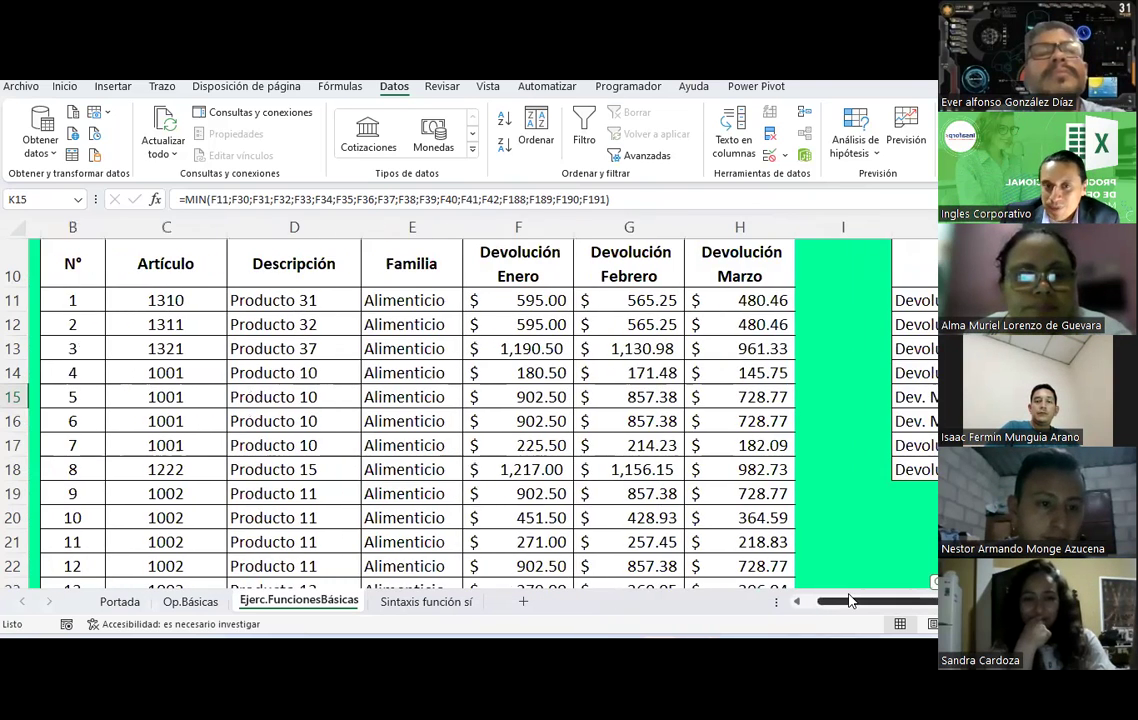
{"action": "left_click_drag", "start_coordinate": [869, 601], "coordinate": [900, 601]}
{"action": "left_click_drag", "start_coordinate": [918, 410], "coordinate": [935, 405]}
{"action": "left_click", "coordinate": [927, 397]}
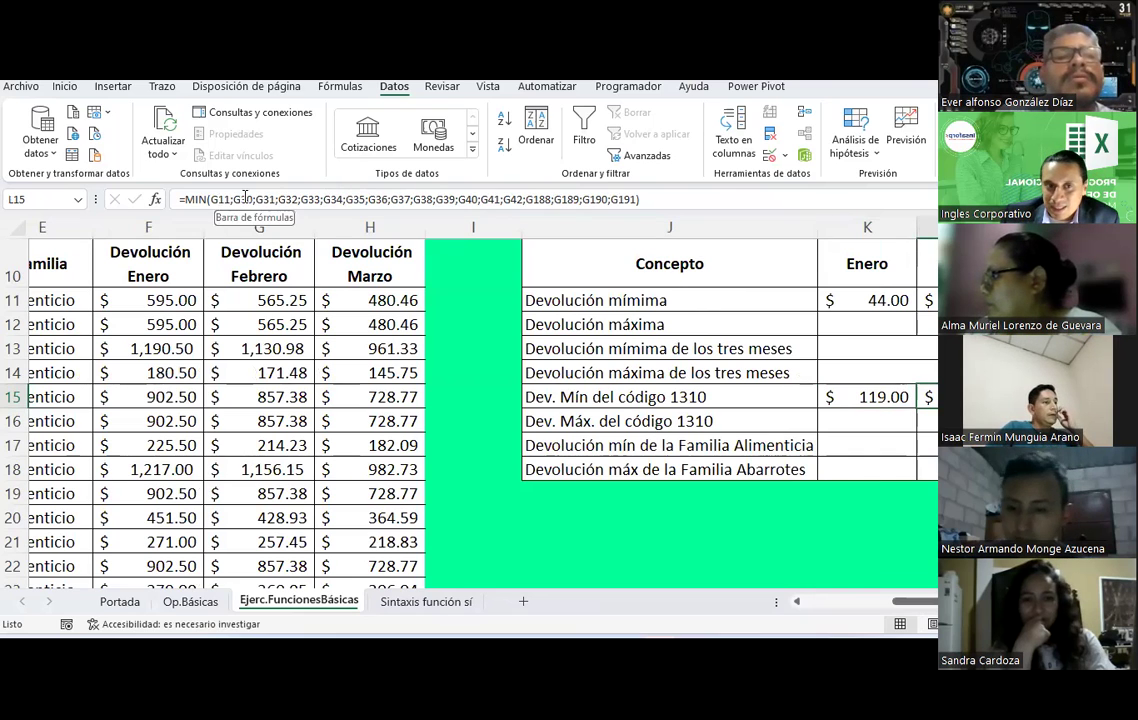
{"action": "left_click", "coordinate": [255, 227]}
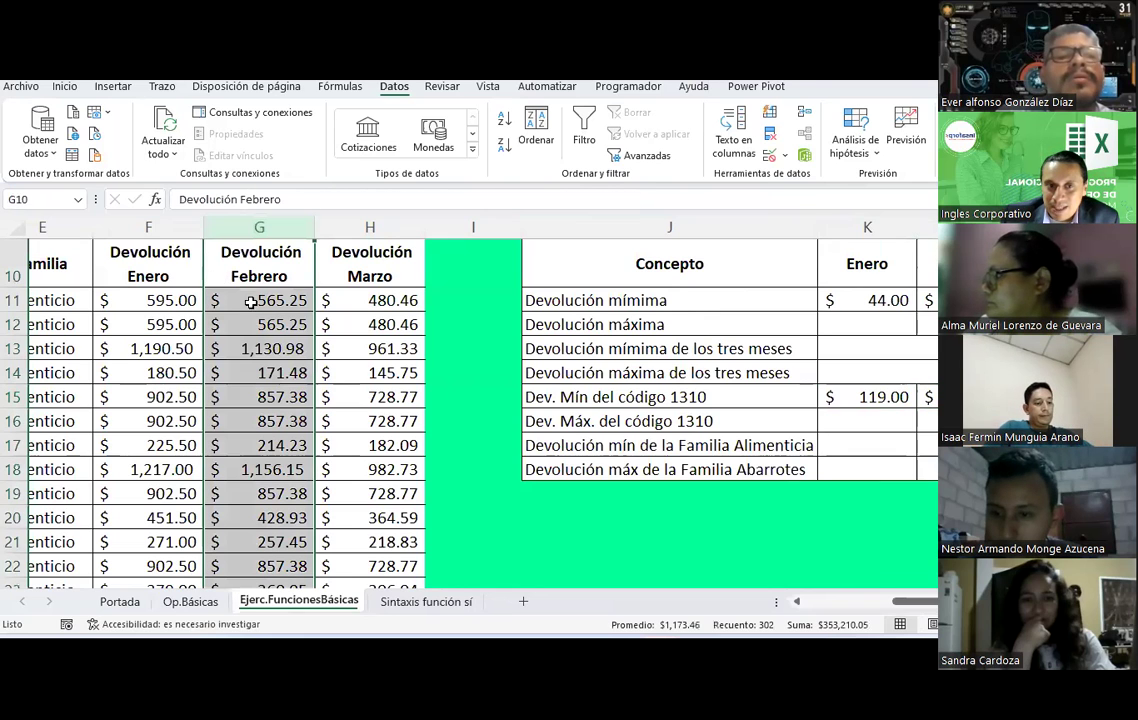
- Check that the MIN formula in M15 takes its references from the Devolución Marzo column
{"action": "left_click", "coordinate": [1060, 397]}
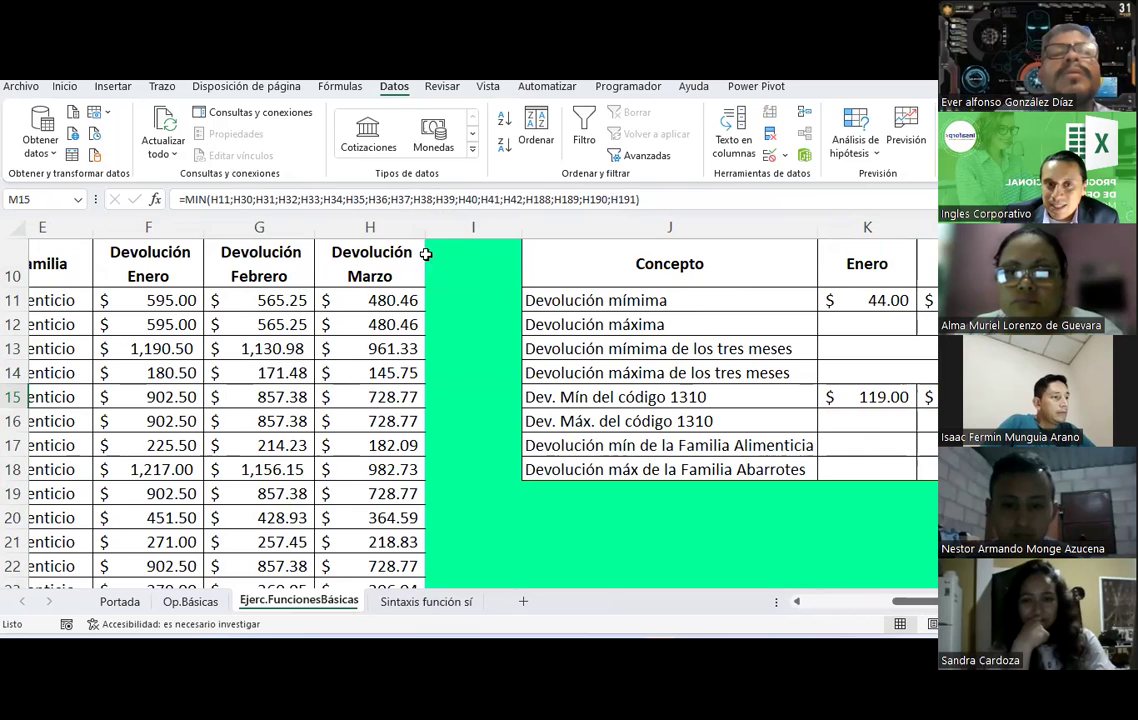
{"action": "left_click", "coordinate": [362, 274]}
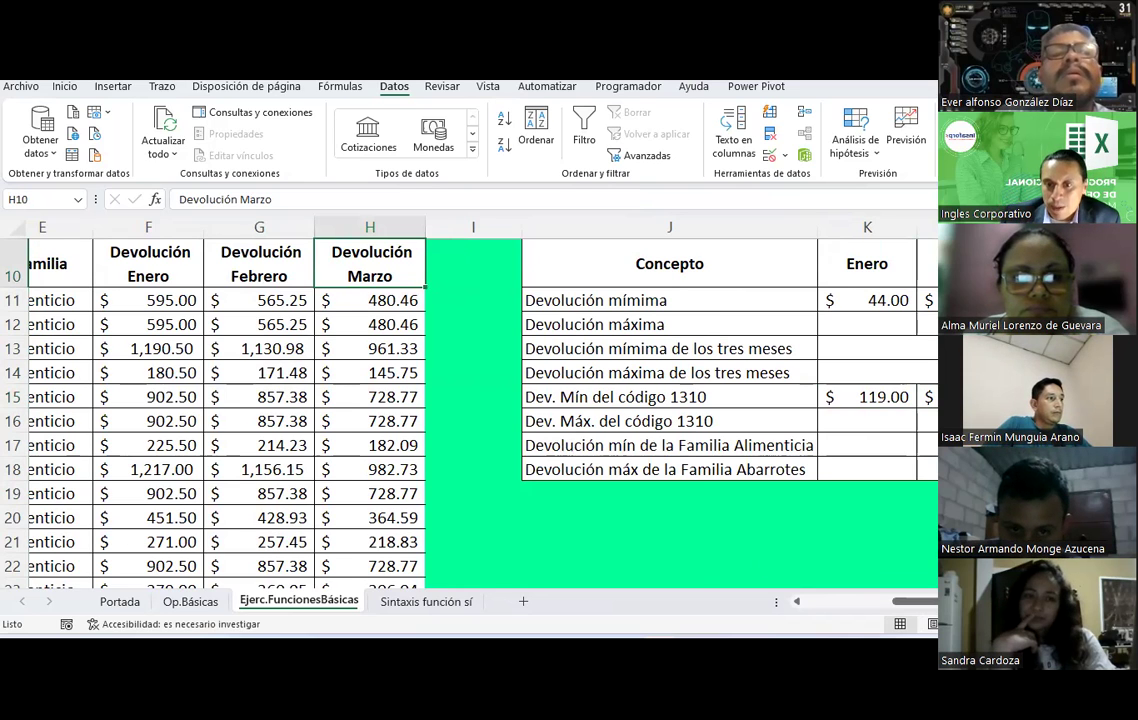
{"action": "left_click", "coordinate": [873, 606]}
{"action": "left_click", "coordinate": [146, 280]}
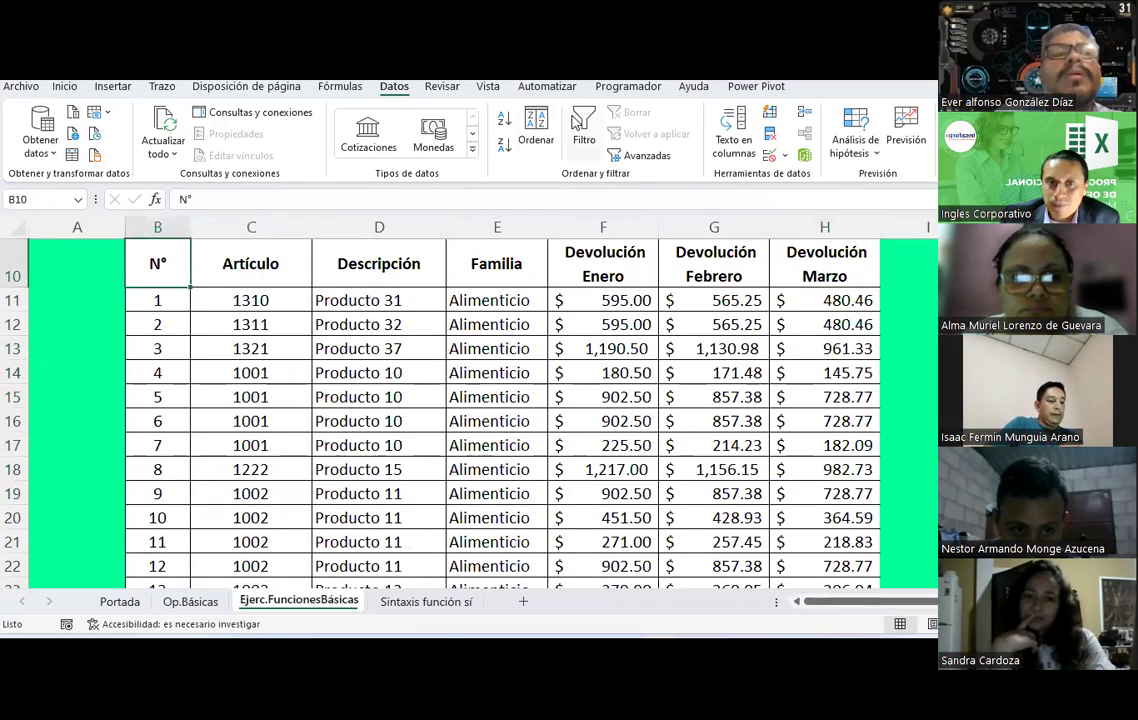
{"action": "left_click", "coordinate": [322, 262]}
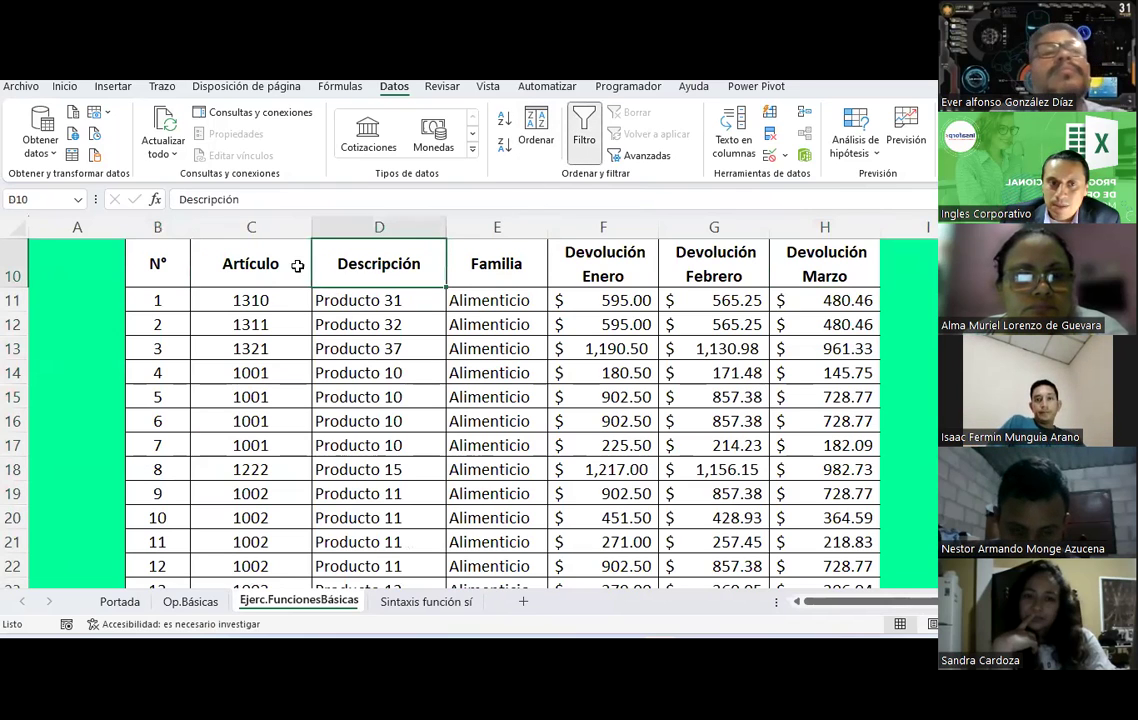
{"action": "left_click", "coordinate": [230, 260]}
{"action": "left_click", "coordinate": [586, 124]}
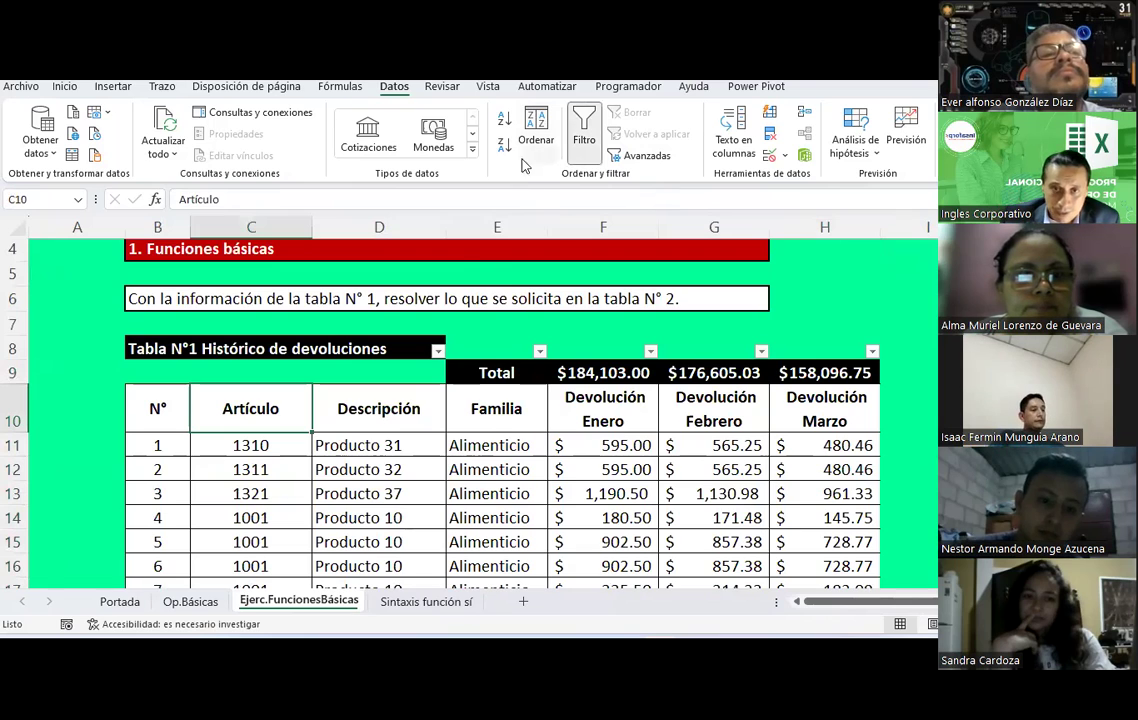
{"action": "left_click", "coordinate": [589, 150]}
- Add filters to the header row B10:H10 and filter the Artículo column to code 1310
{"action": "left_click_drag", "start_coordinate": [153, 403], "coordinate": [838, 417]}
{"action": "left_click", "coordinate": [578, 148]}
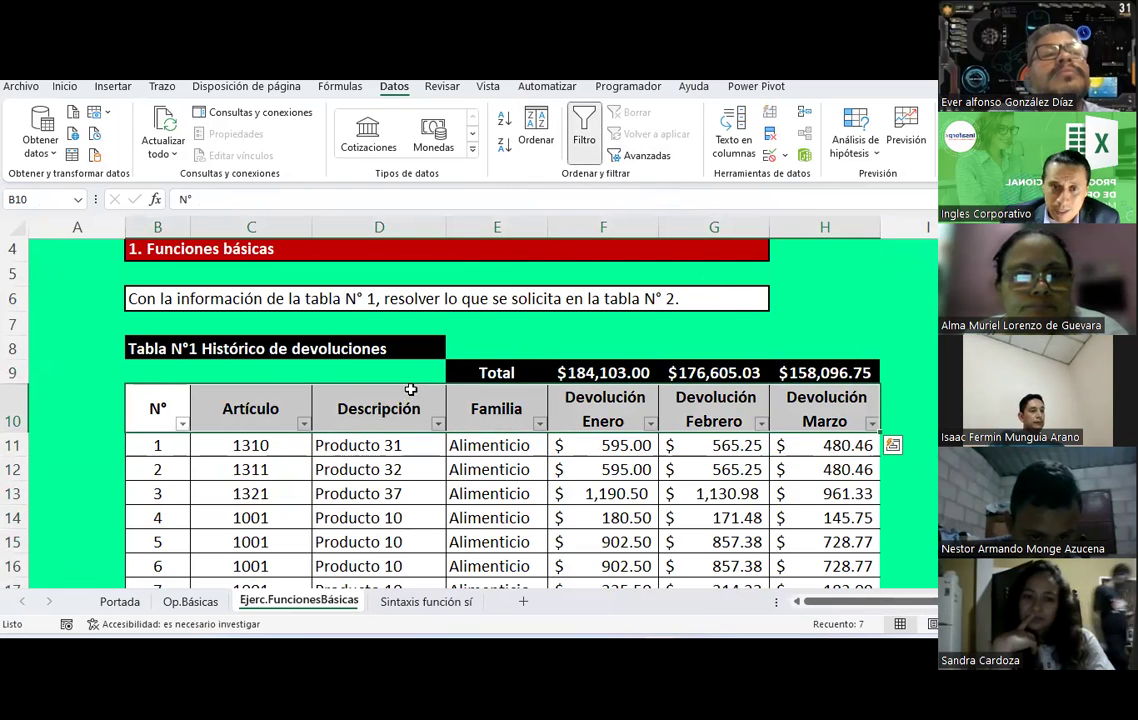
{"action": "left_click", "coordinate": [371, 411]}
{"action": "left_click", "coordinate": [276, 423]}
{"action": "left_click", "coordinate": [304, 424]}
{"action": "left_click", "coordinate": [175, 235]}
{"action": "type", "text": "1310"}
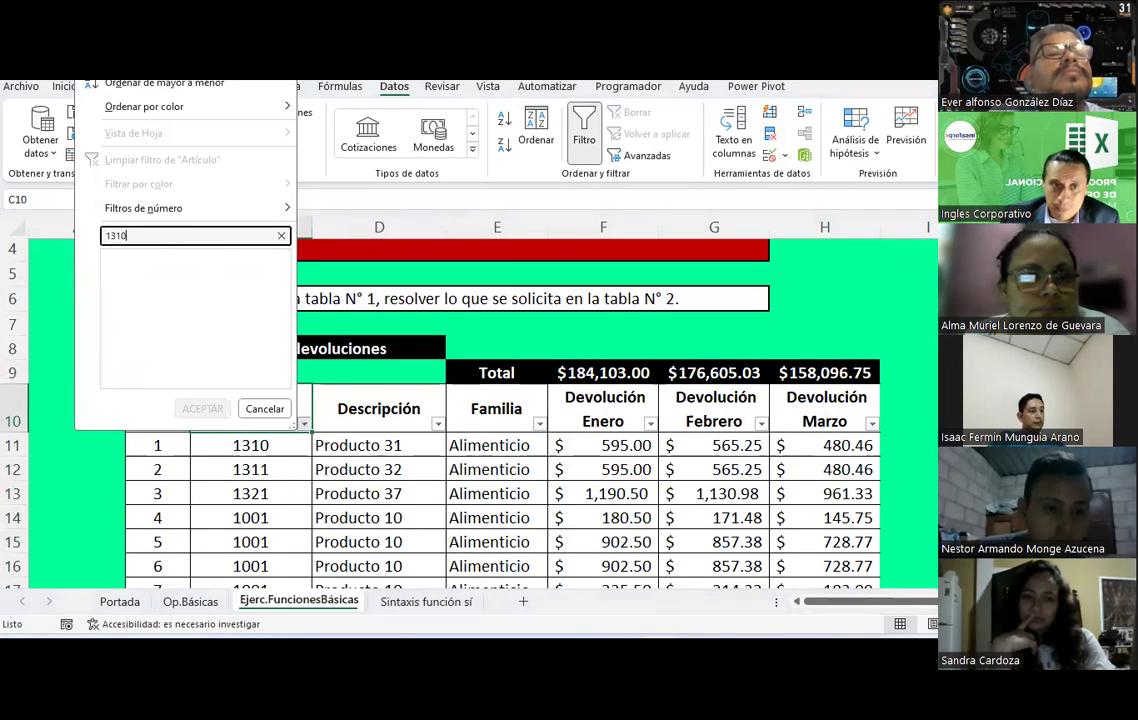
{"action": "key", "text": "Return"}
- Select the filtered Devolución Enero amounts and turn on Mínima and Máxima among the status bar calculations
{"action": "scroll", "coordinate": [683, 457], "scroll_direction": "down", "scroll_amount": 1}
{"action": "left_click_drag", "start_coordinate": [610, 368], "coordinate": [622, 594]}
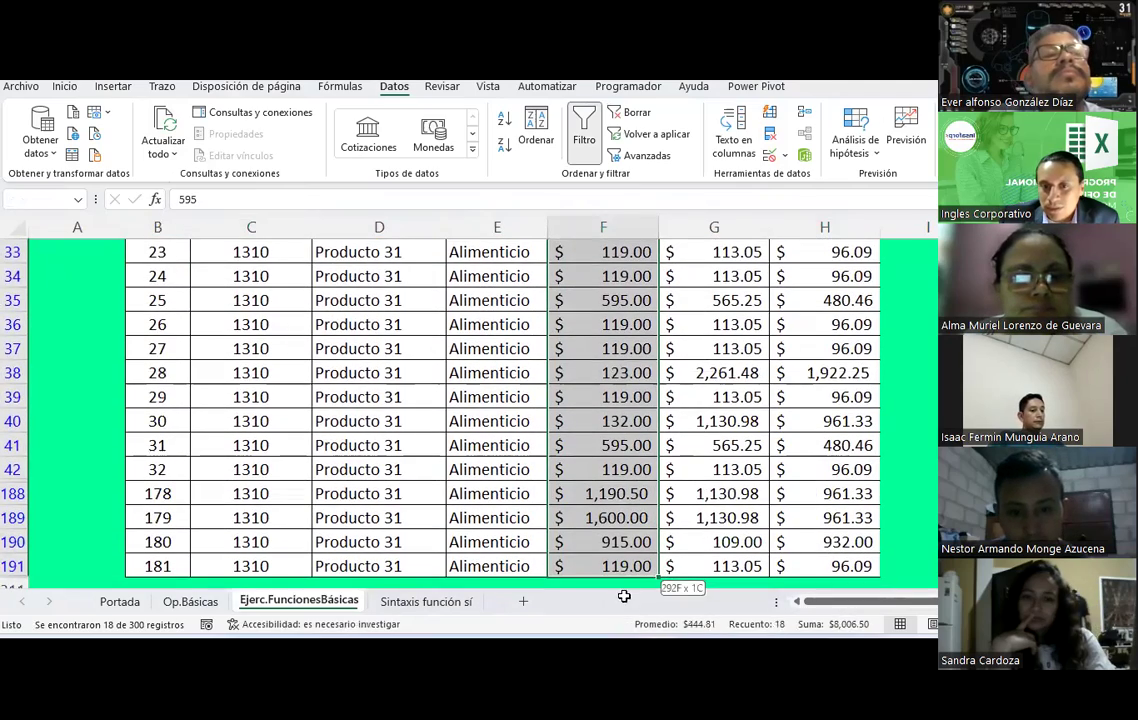
{"action": "scroll", "coordinate": [911, 606], "scroll_direction": "right", "scroll_amount": 4}
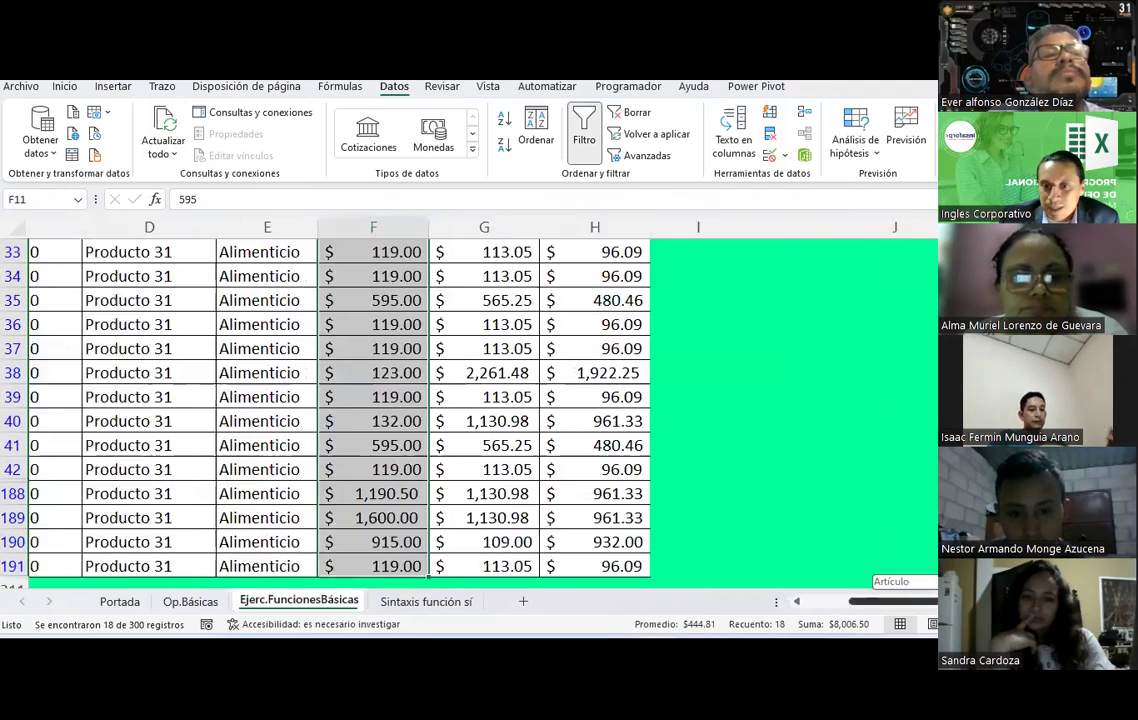
{"action": "right_click", "coordinate": [595, 630]}
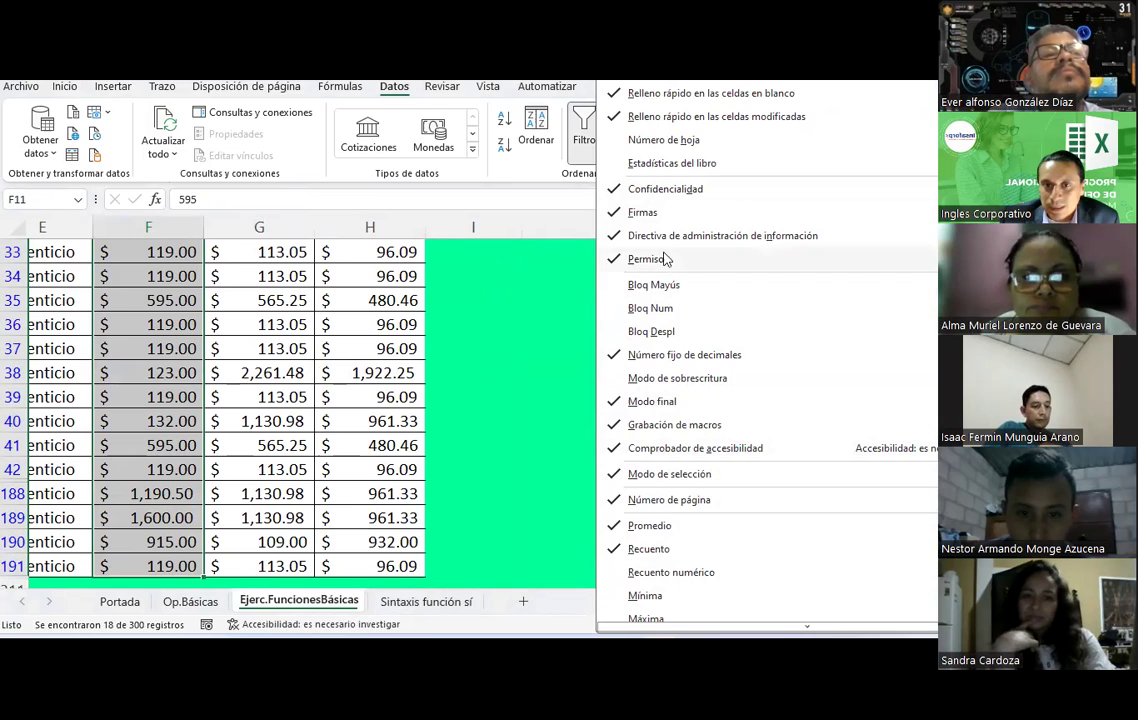
{"action": "right_click", "coordinate": [564, 632]}
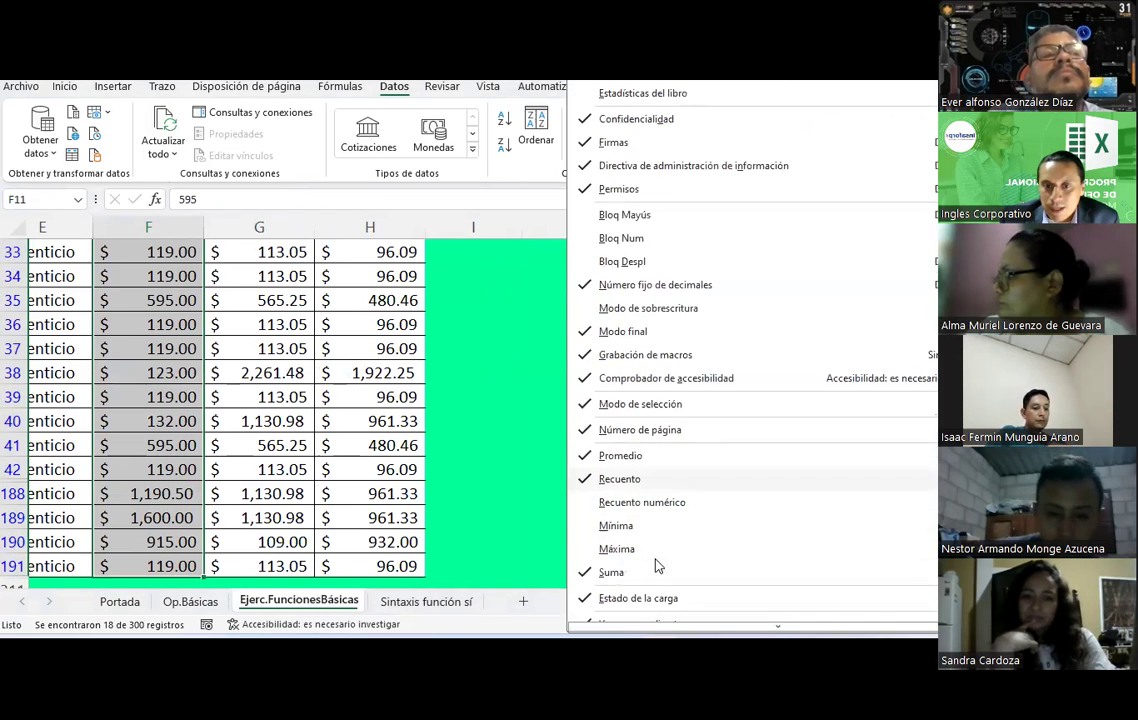
{"action": "left_click", "coordinate": [612, 526]}
{"action": "left_click", "coordinate": [630, 551]}
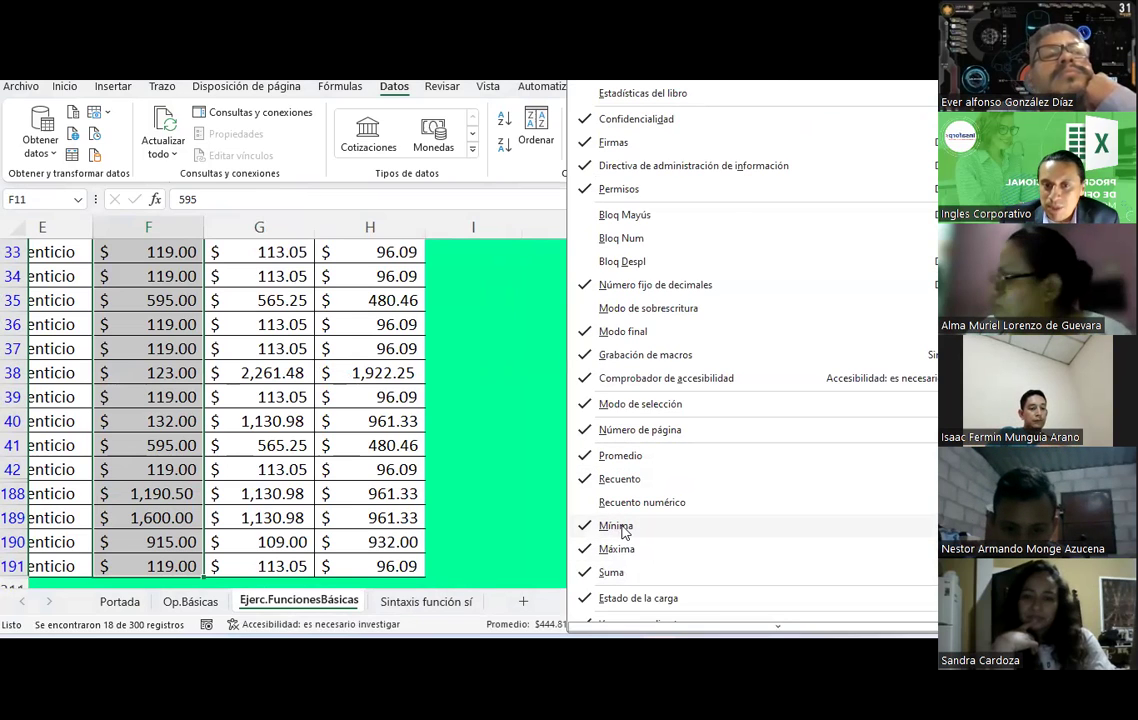
{"action": "left_click", "coordinate": [476, 628]}
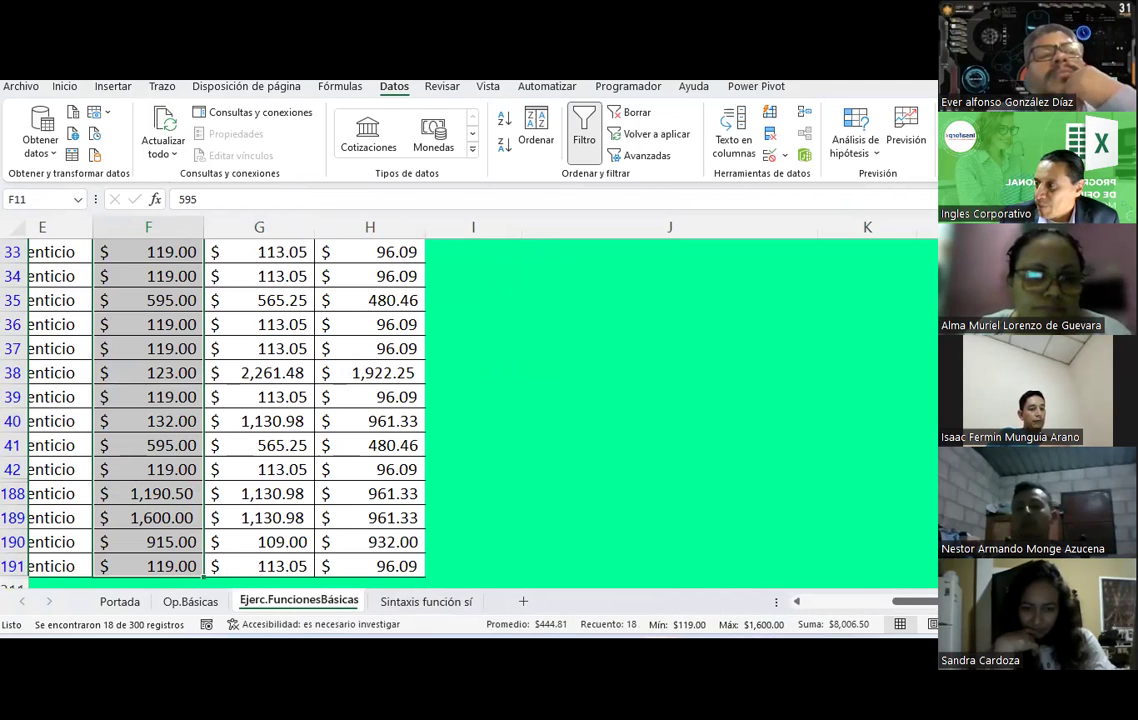
- Return to the table headers and remove the filters so that all returns rows show again
{"action": "mouse_move", "coordinate": [658, 645]}
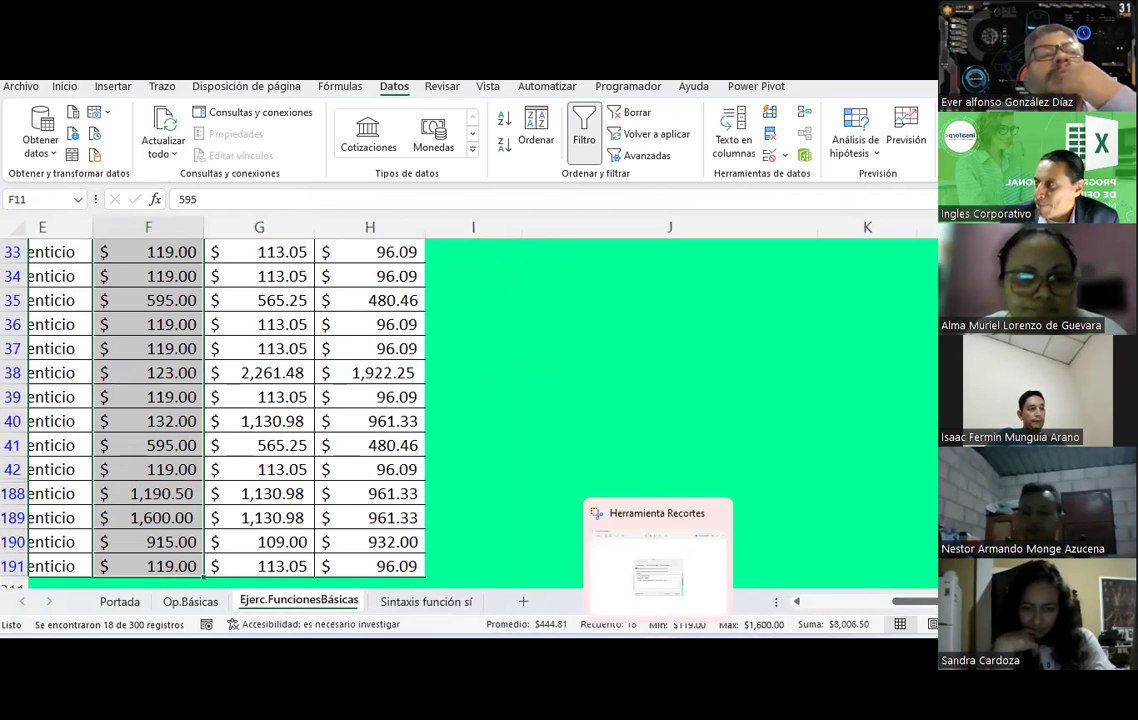
{"action": "left_click", "coordinate": [424, 427]}
{"action": "scroll", "coordinate": [302, 372], "scroll_direction": "up", "scroll_amount": 3}
{"action": "left_click", "coordinate": [408, 349]}
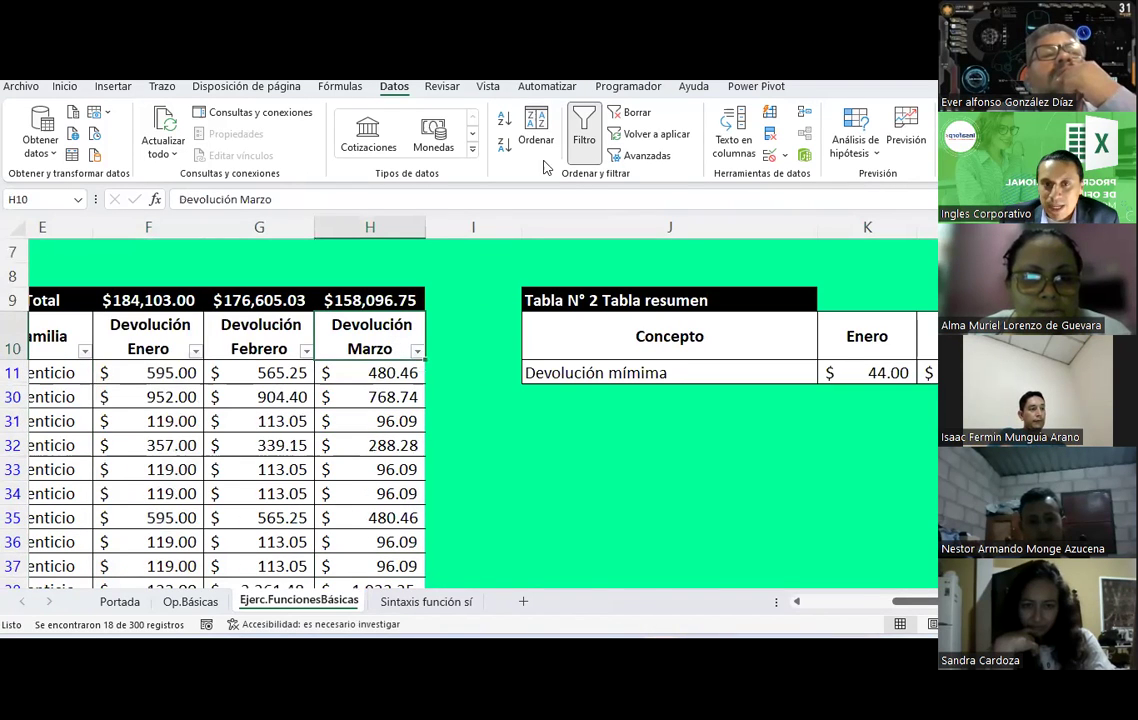
{"action": "left_click", "coordinate": [584, 130]}
- Review the code 1310 minimum formulas for Enero, Febrero and Marzo in K15, L15 and M15
{"action": "left_click", "coordinate": [877, 474]}
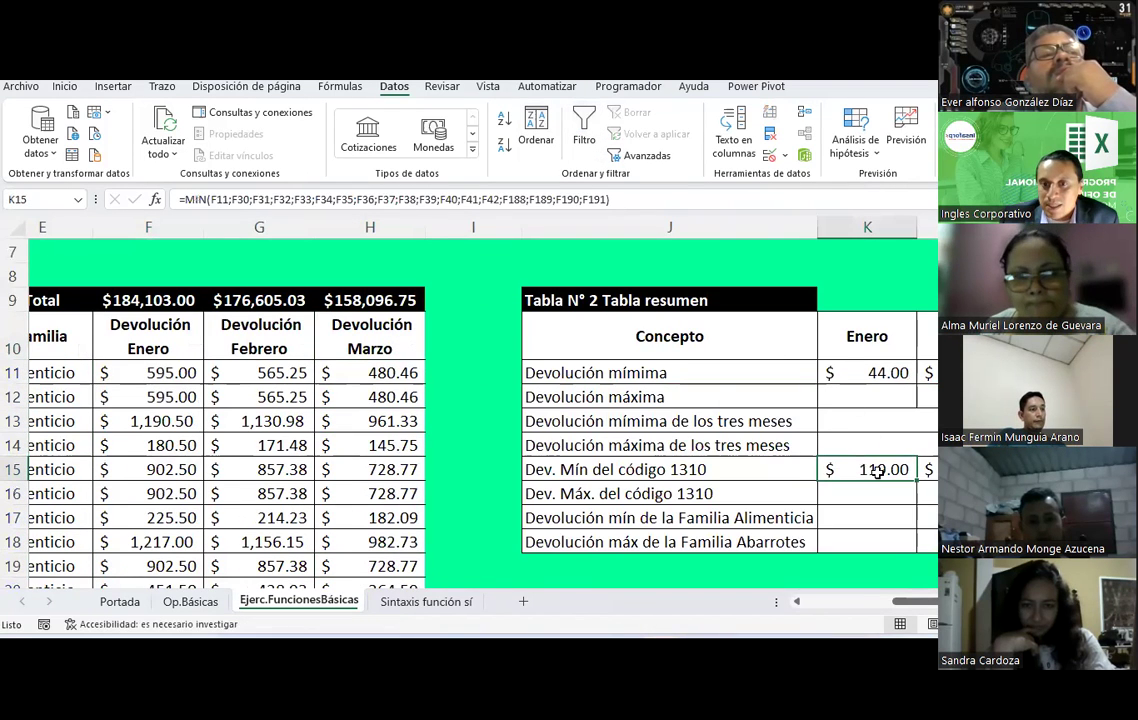
{"action": "key", "text": "Right"}
{"action": "key", "text": "Right"}
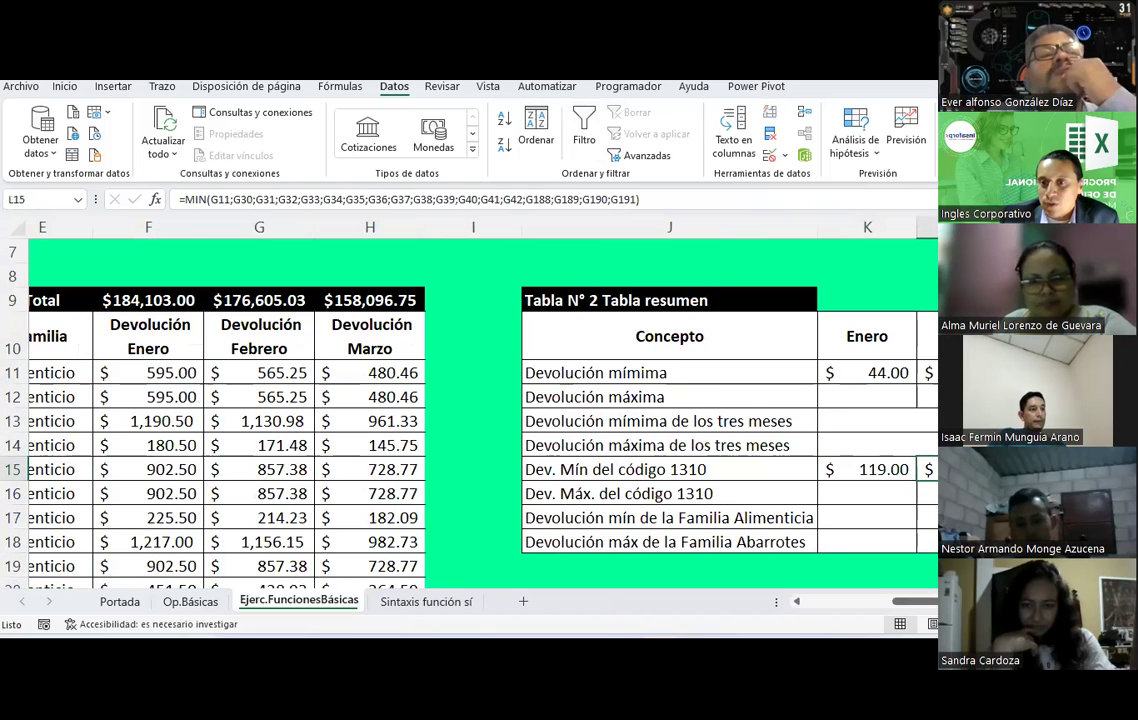
{"action": "scroll", "coordinate": [480, 420], "scroll_direction": "right", "scroll_amount": 1}
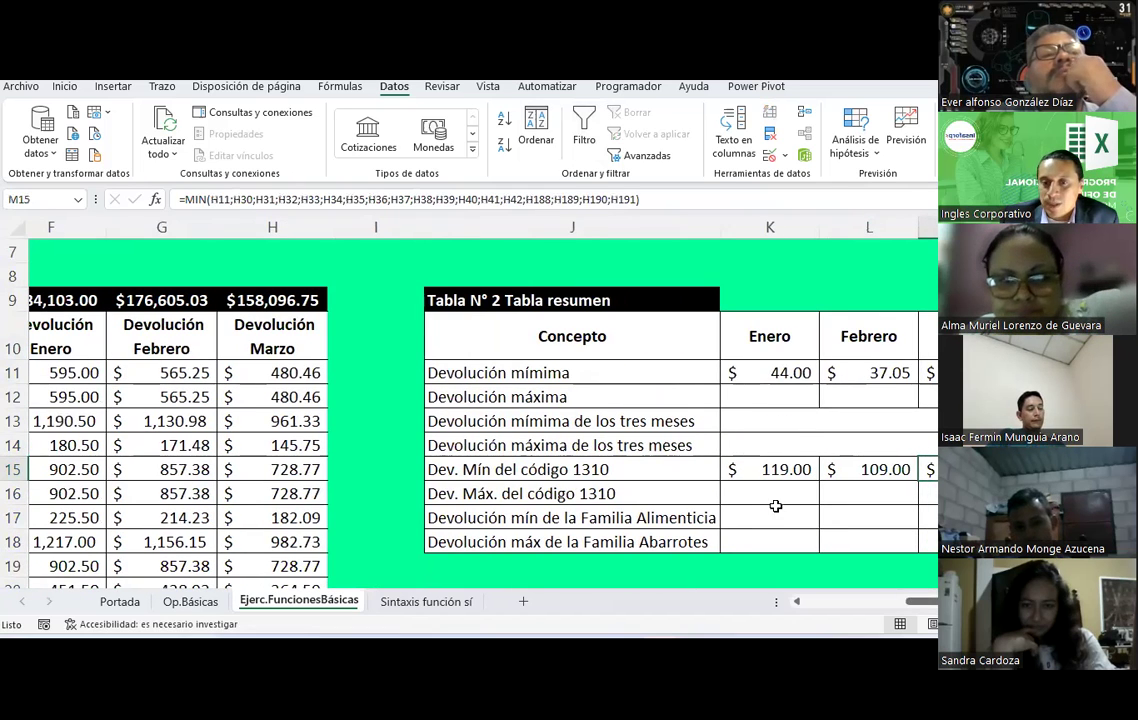
- Copy the MIN formula text from K15 into K16, the Enero cell of Dev. Máx. del código 1310, with its references unchanged
{"action": "left_click", "coordinate": [776, 468]}
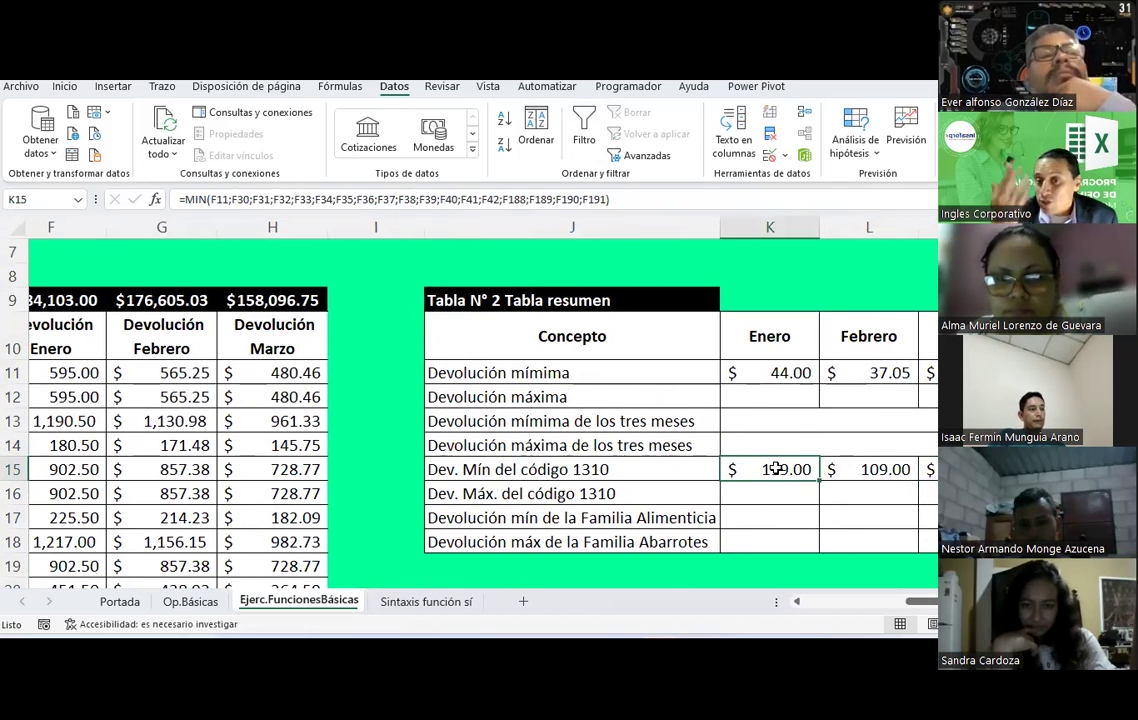
{"action": "triple_click", "coordinate": [640, 200]}
{"action": "key", "text": "ctrl+c"}
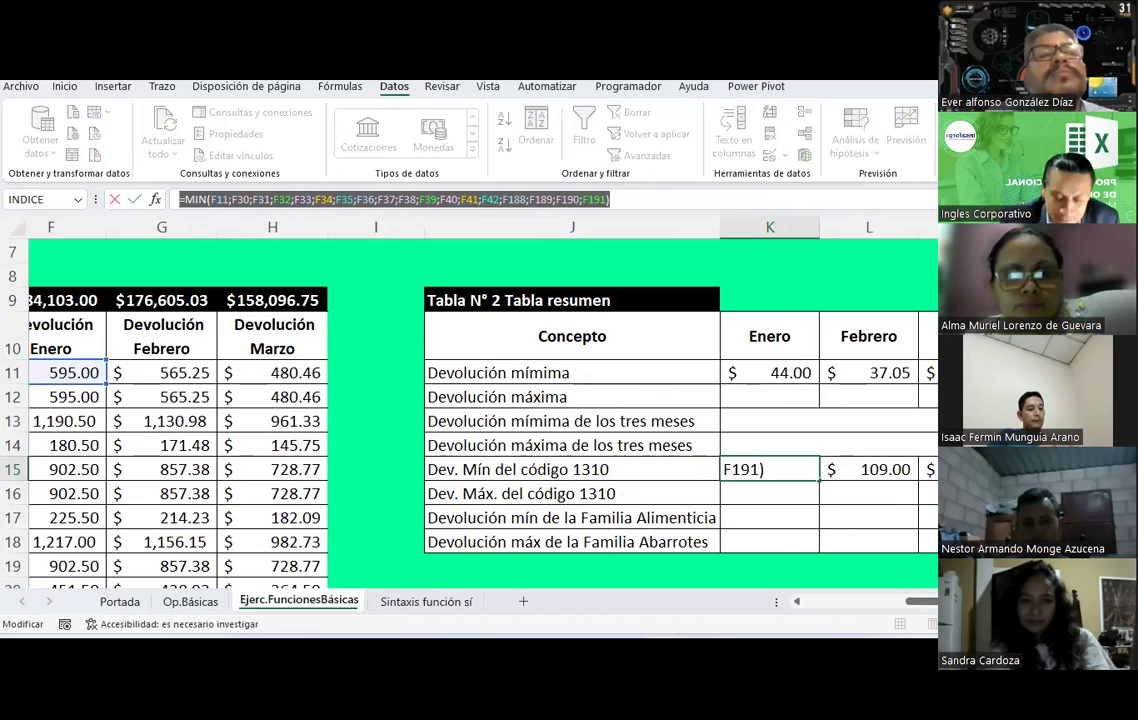
{"action": "key", "text": "Return"}
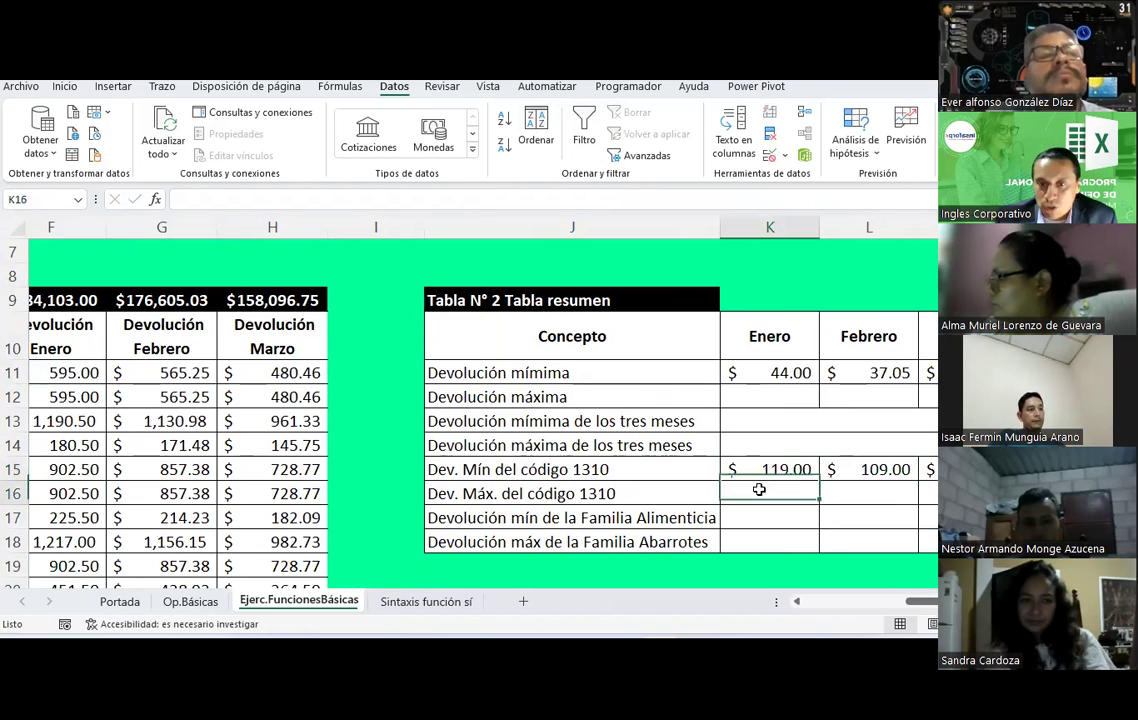
{"action": "double_click", "coordinate": [759, 489]}
{"action": "key", "text": "ctrl+v"}
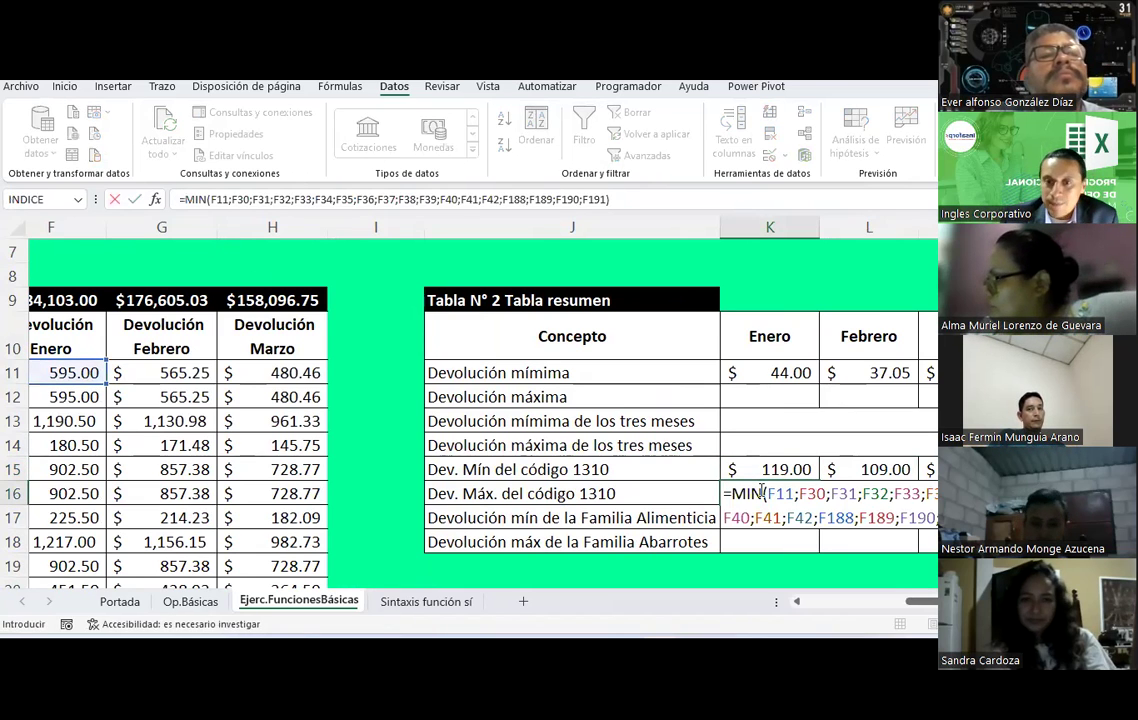
{"action": "key", "text": "Return"}
- Change the function in K16 from MIN to MAX, keeping its cell references
{"action": "left_click", "coordinate": [760, 490]}
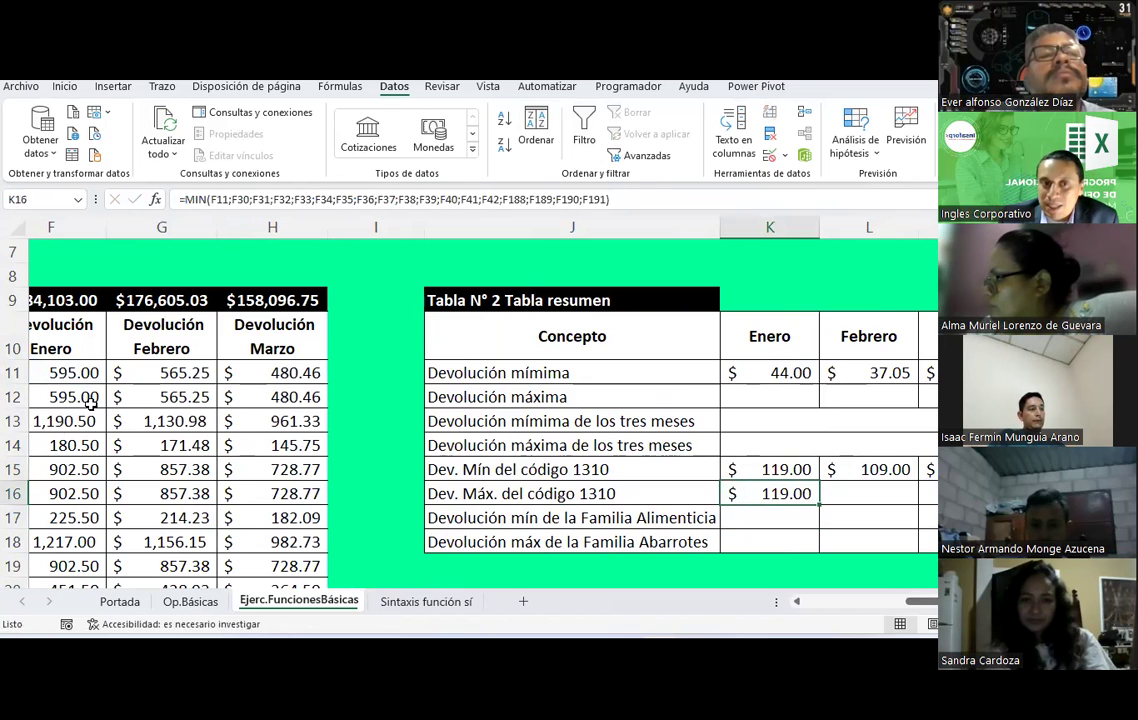
{"action": "left_click", "coordinate": [193, 201]}
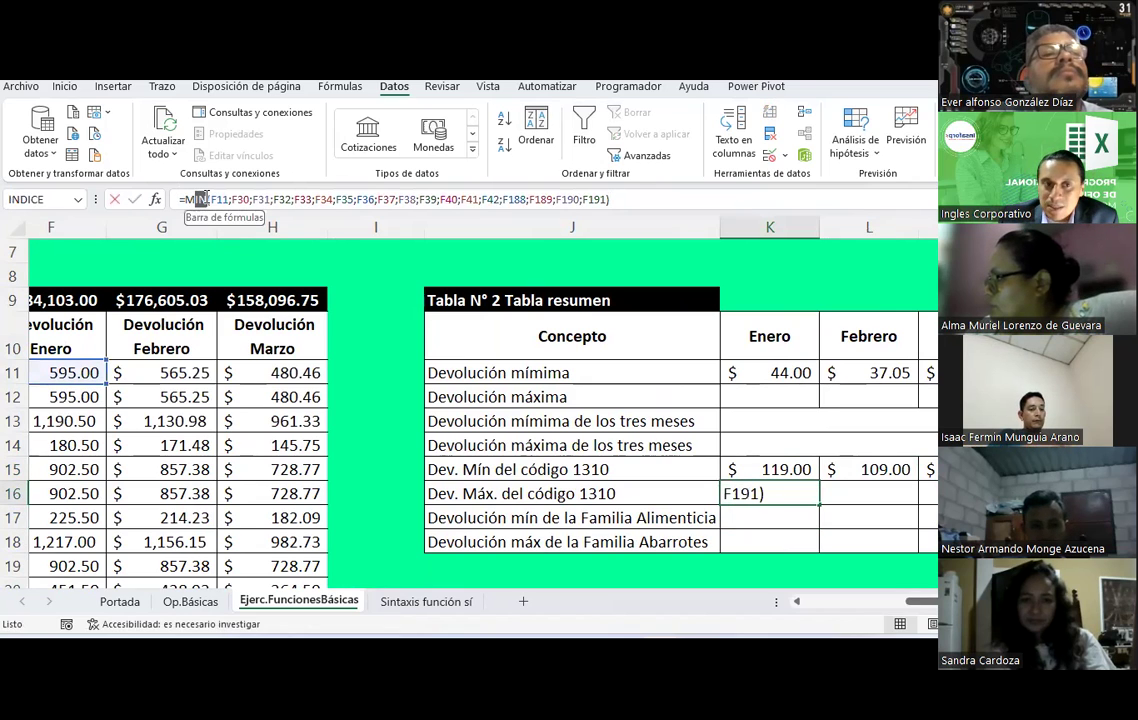
{"action": "type", "text": "Max"}
{"action": "key", "text": "Return"}
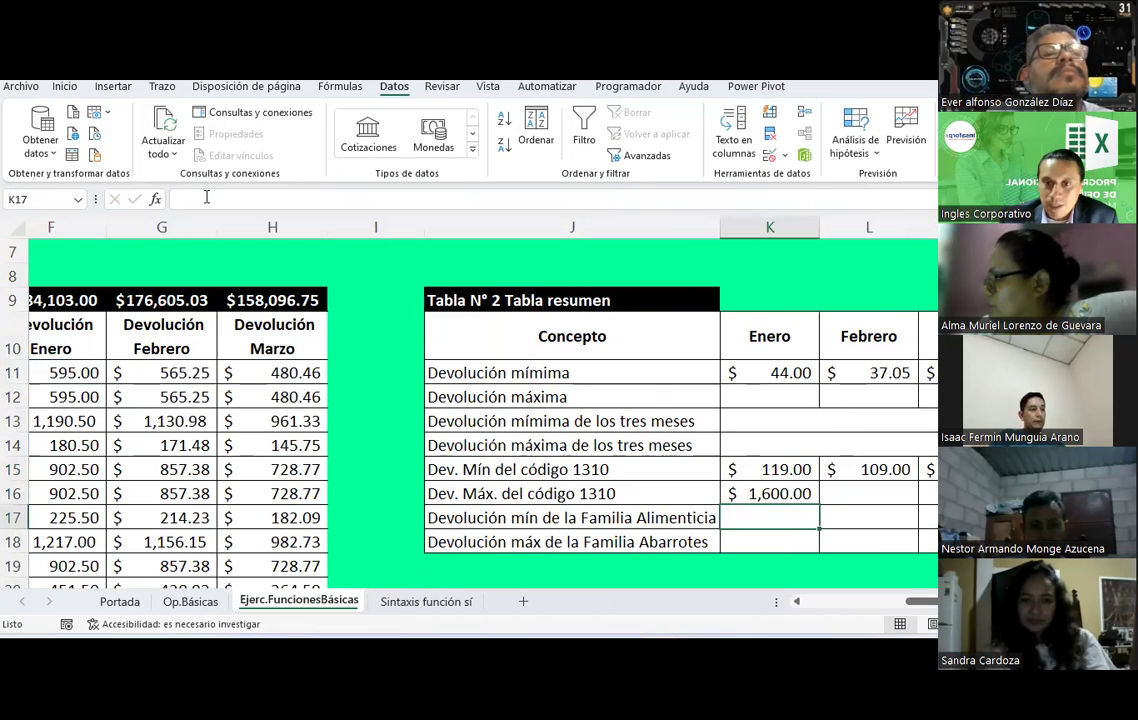
- Fill the MAX formula from K16 across to Febrero and Marzo in L16 and M16, and check the copied formulas
{"action": "left_click", "coordinate": [760, 493]}
{"action": "left_click_drag", "start_coordinate": [818, 505], "coordinate": [925, 495]}
{"action": "key", "text": "Right"}
{"action": "key", "text": "Right"}
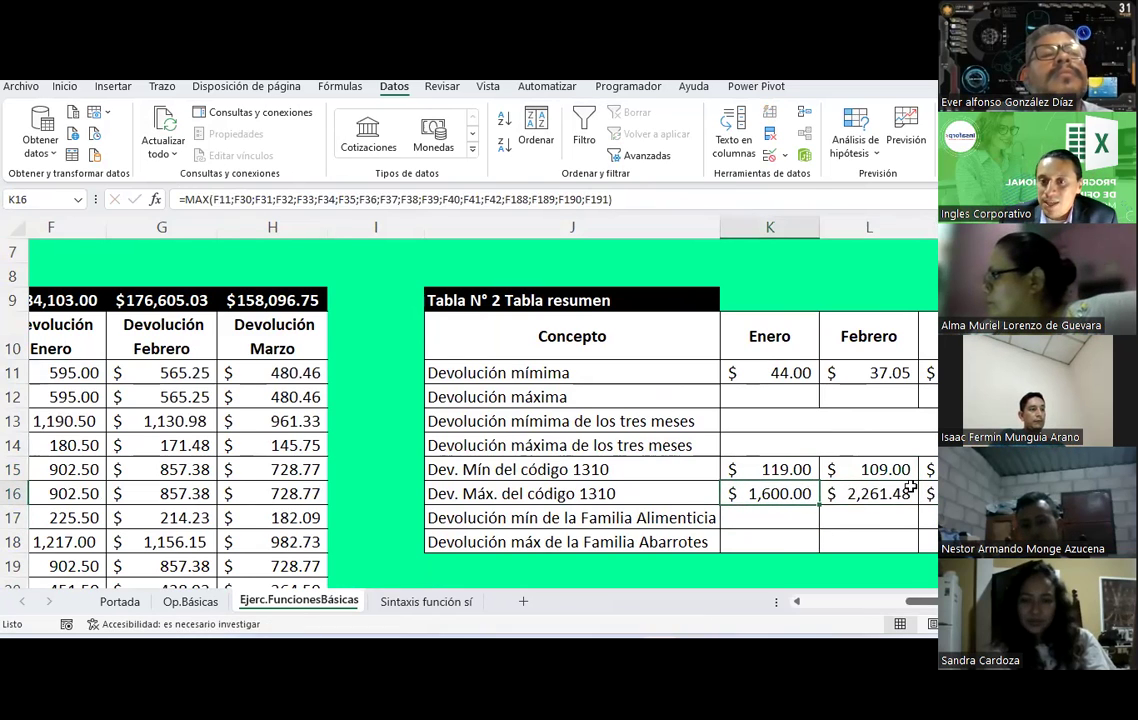
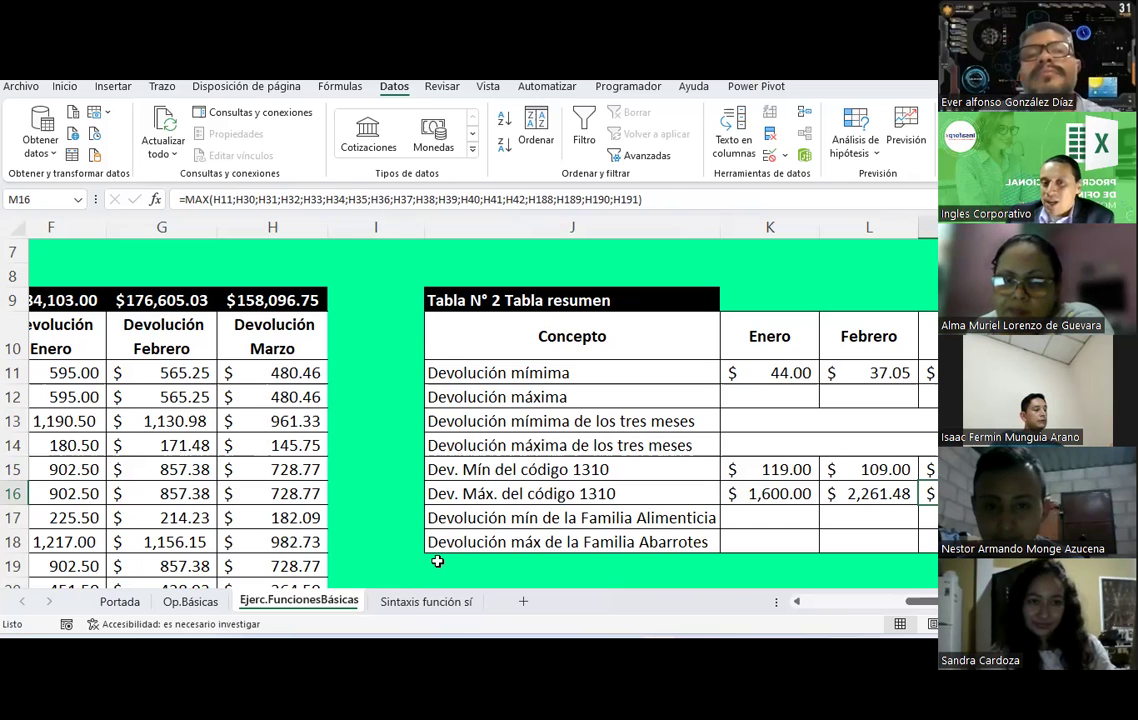
- Create a copy of the Ejerc.FuncionesBásicas sheet in the same workbook, placed before the original
{"action": "left_click_drag", "start_coordinate": [907, 602], "coordinate": [355, 620]}
{"action": "right_click", "coordinate": [338, 604]}
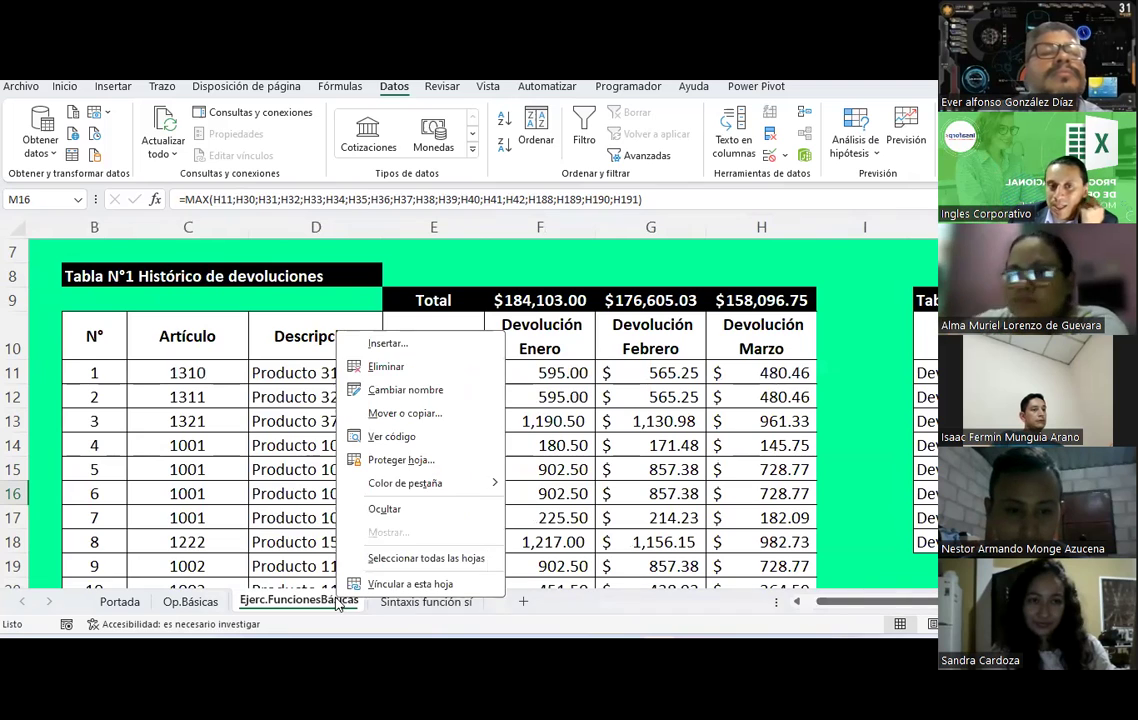
{"action": "left_click", "coordinate": [398, 412]}
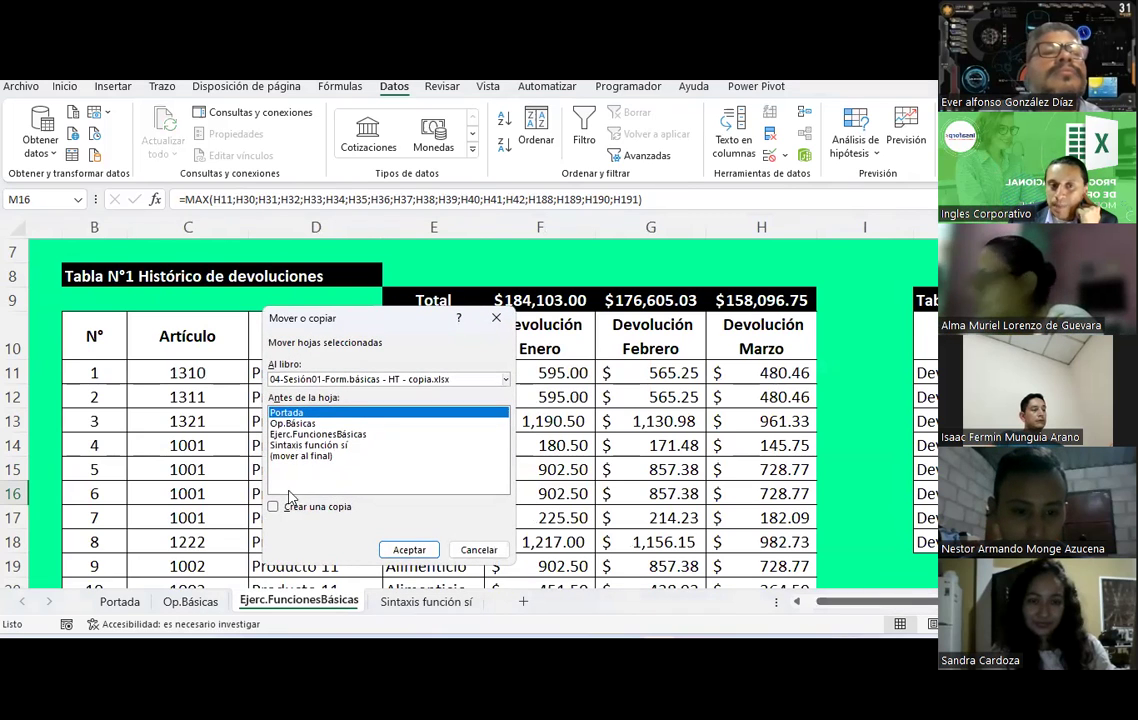
{"action": "left_click", "coordinate": [320, 444]}
{"action": "key", "text": "Up"}
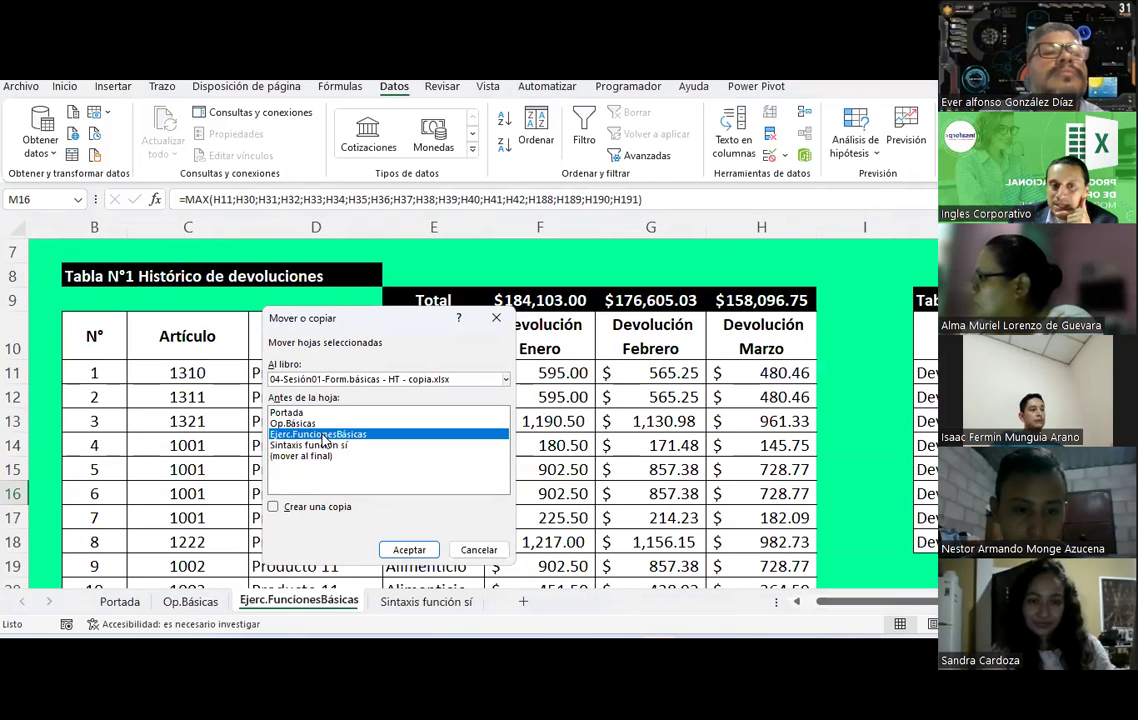
{"action": "left_click", "coordinate": [316, 507]}
{"action": "left_click", "coordinate": [407, 549]}
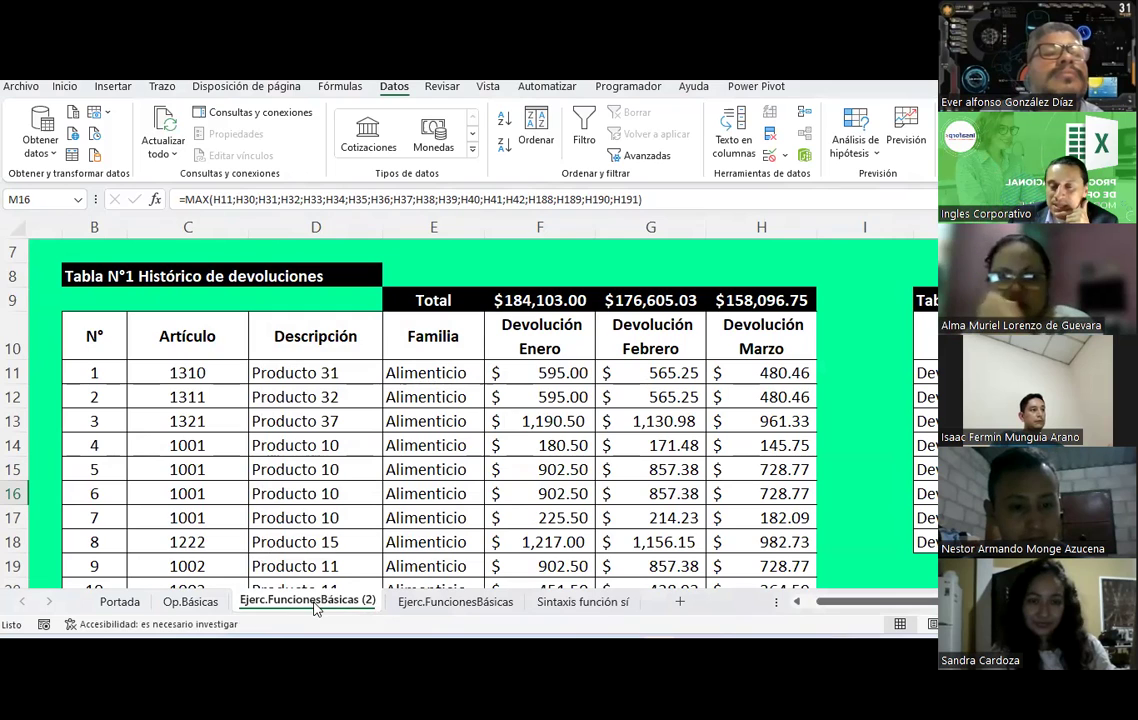
- Sort Tabla N°1 on the copied sheet, from Artículo through Devolución Marzo, by Artículo cell values in De menor a mayor order
{"action": "left_click", "coordinate": [148, 347]}
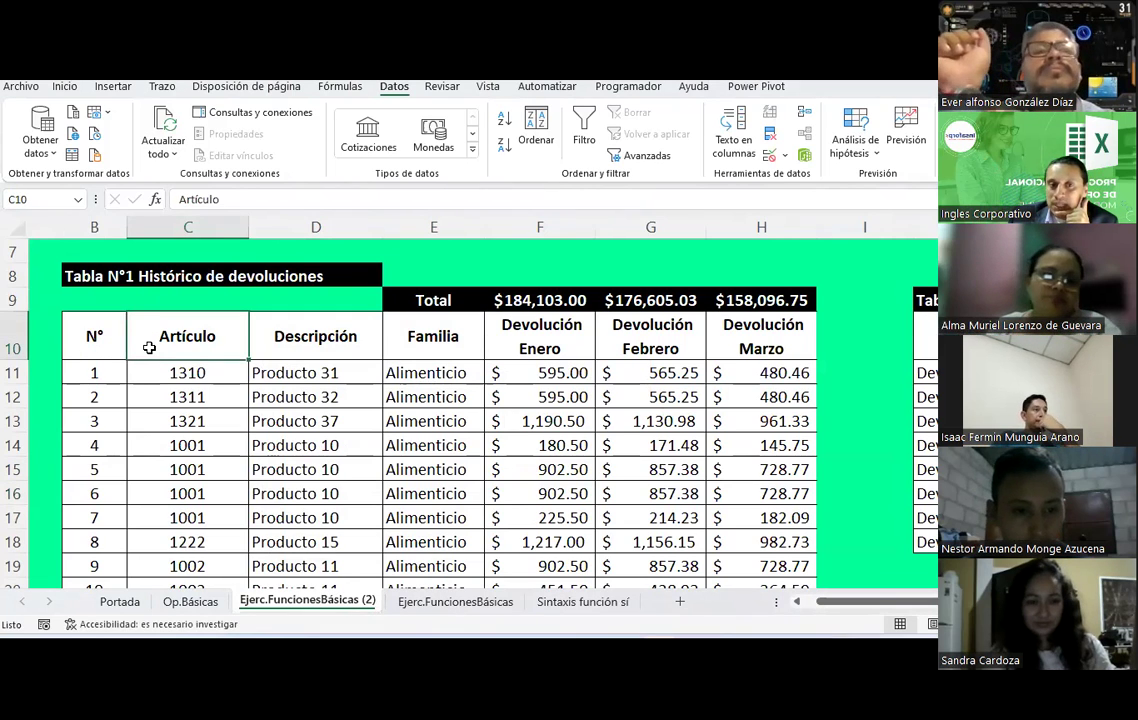
{"action": "left_click_drag", "start_coordinate": [148, 347], "coordinate": [754, 363]}
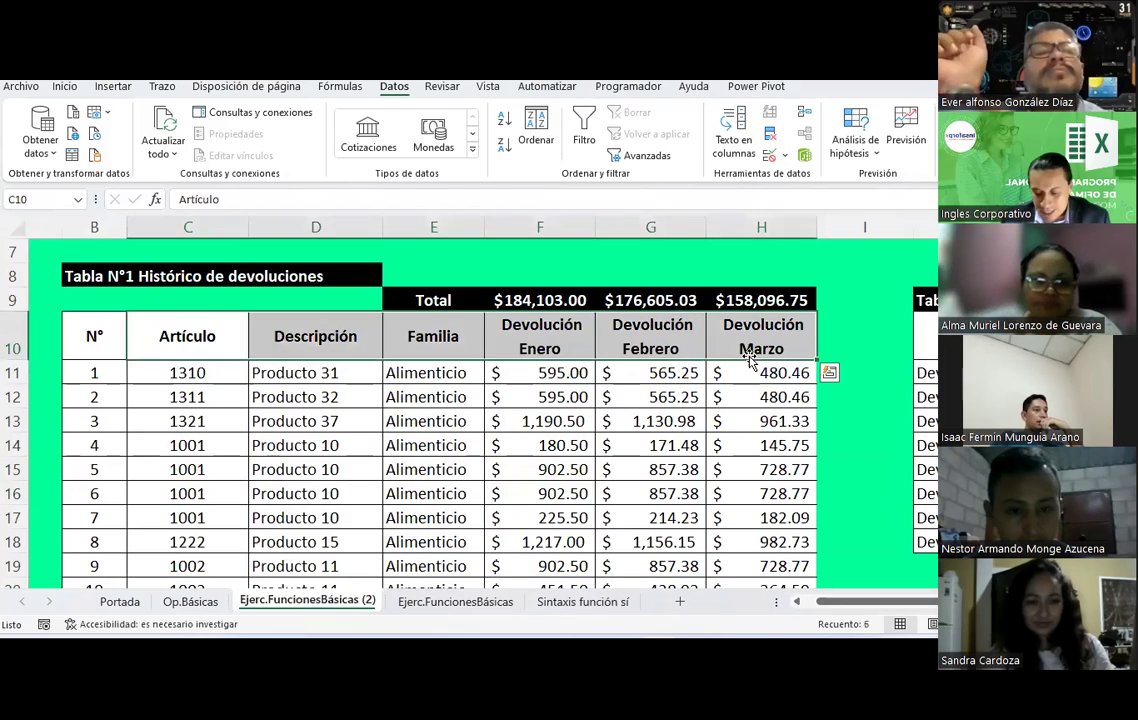
{"action": "key", "text": "ctrl+shift+Down"}
{"action": "scroll", "coordinate": [748, 355], "scroll_direction": "up", "scroll_amount": 20}
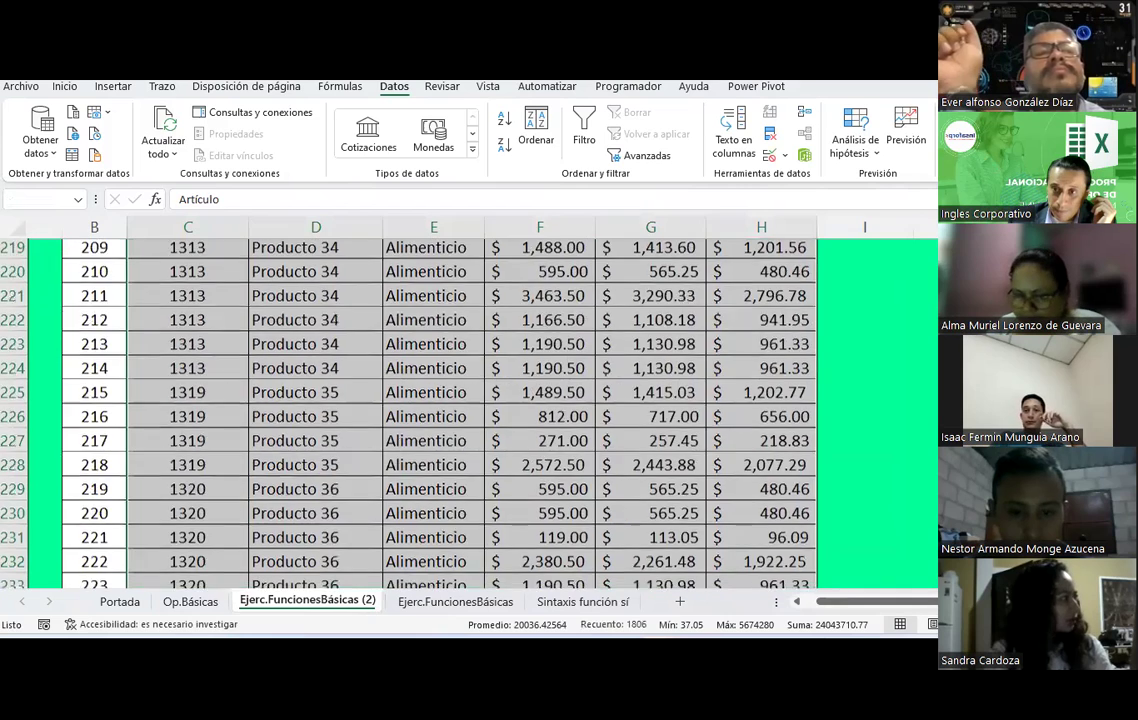
{"action": "scroll", "coordinate": [704, 281], "scroll_direction": "up", "scroll_amount": 20}
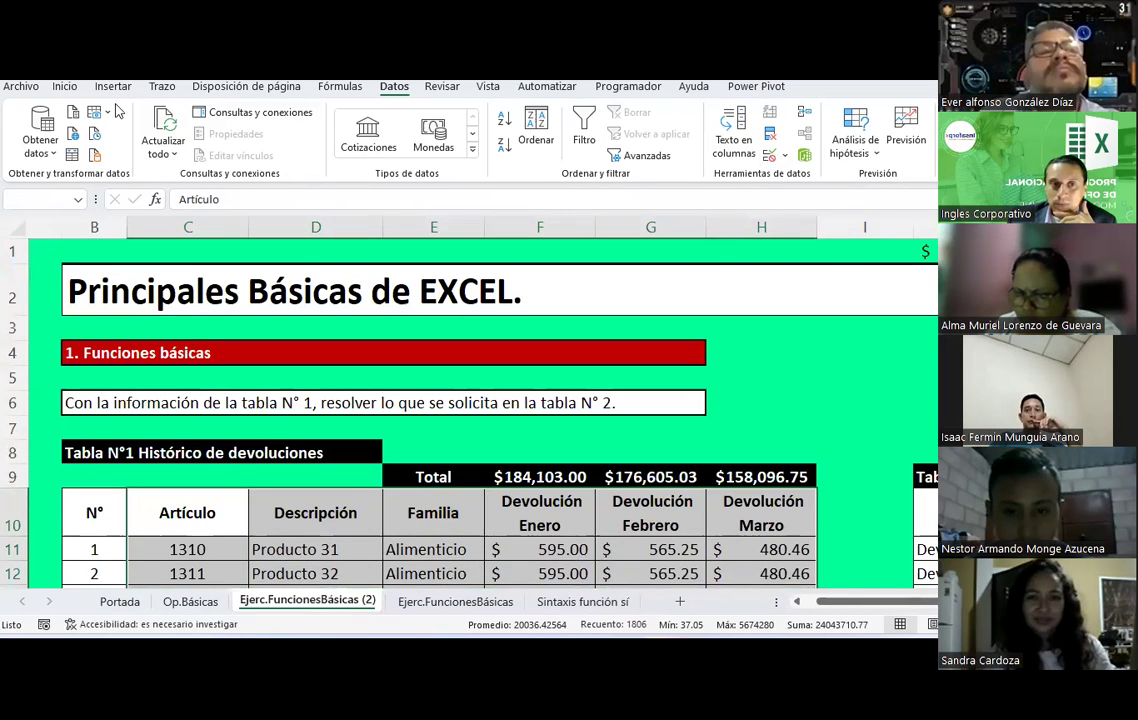
{"action": "left_click", "coordinate": [65, 86]}
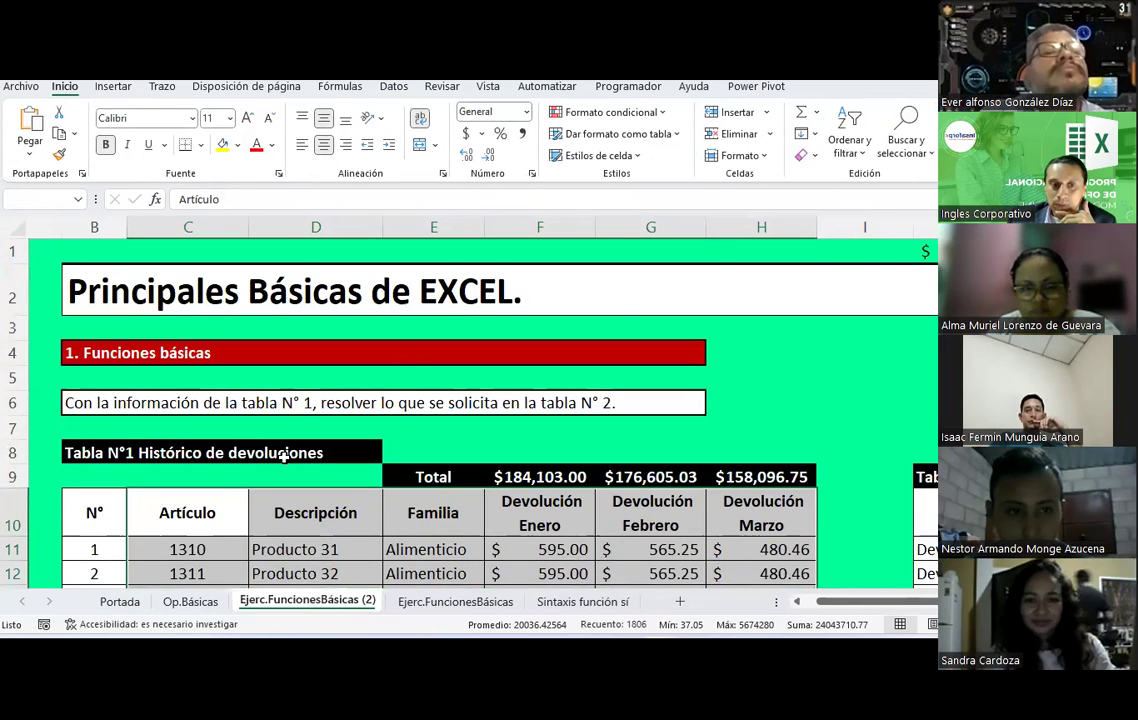
{"action": "left_click", "coordinate": [849, 147]}
{"action": "left_click", "coordinate": [874, 228]}
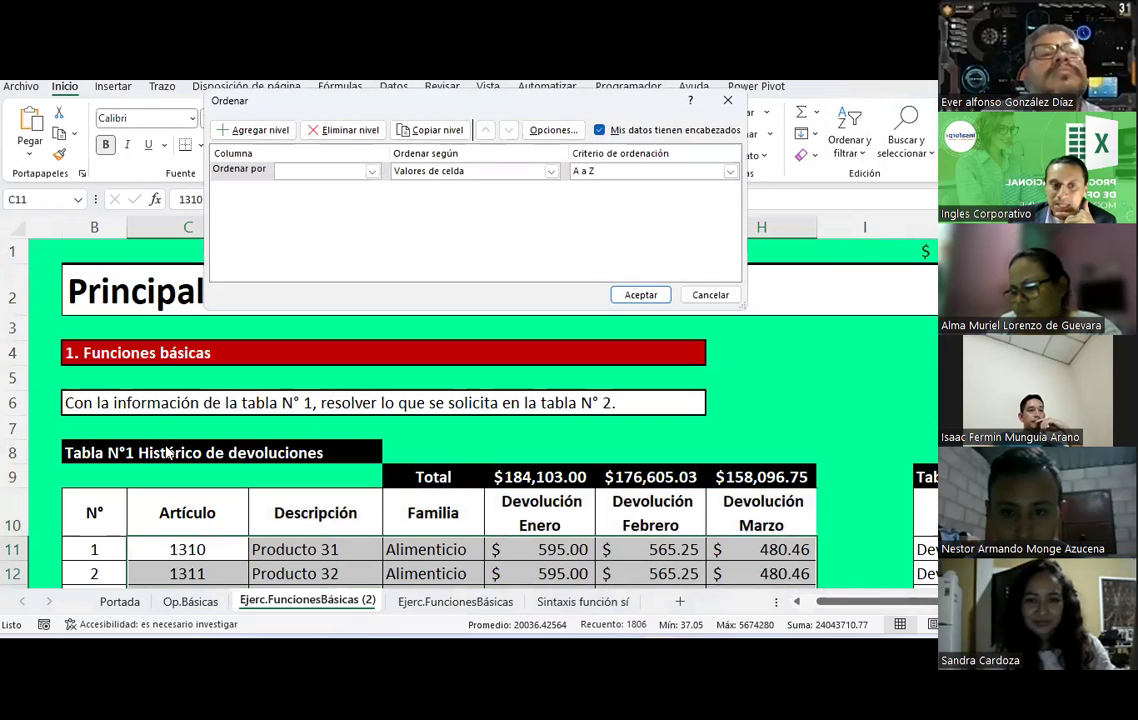
{"action": "left_click", "coordinate": [369, 172]}
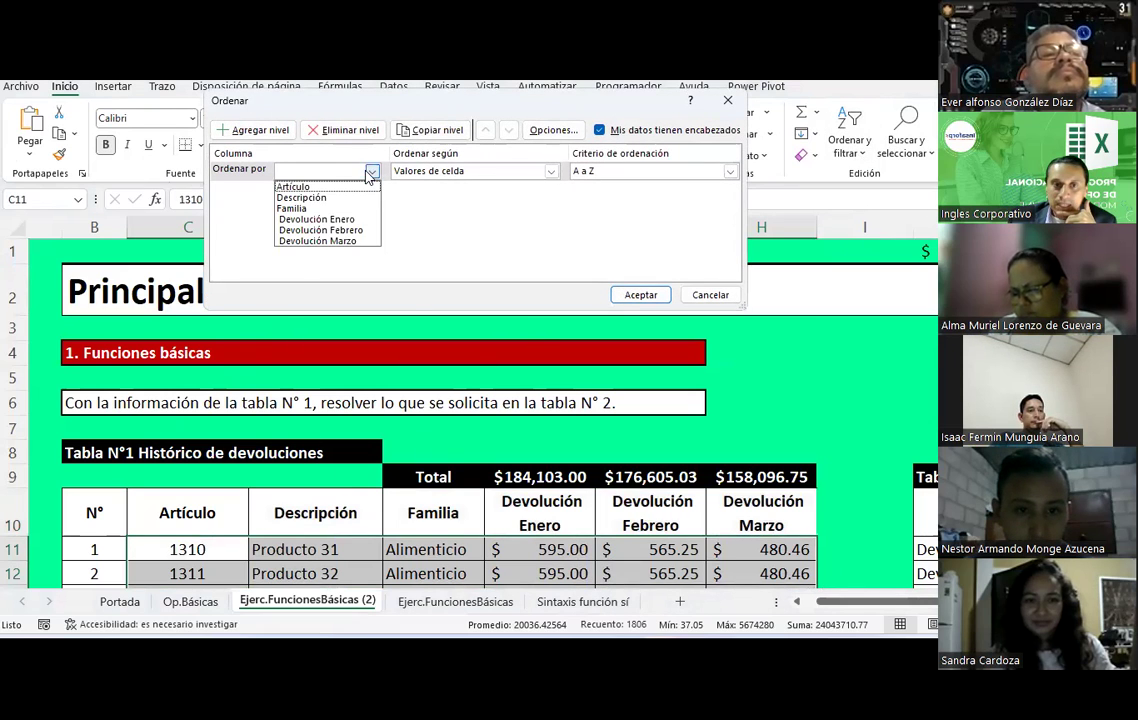
{"action": "left_click", "coordinate": [292, 187]}
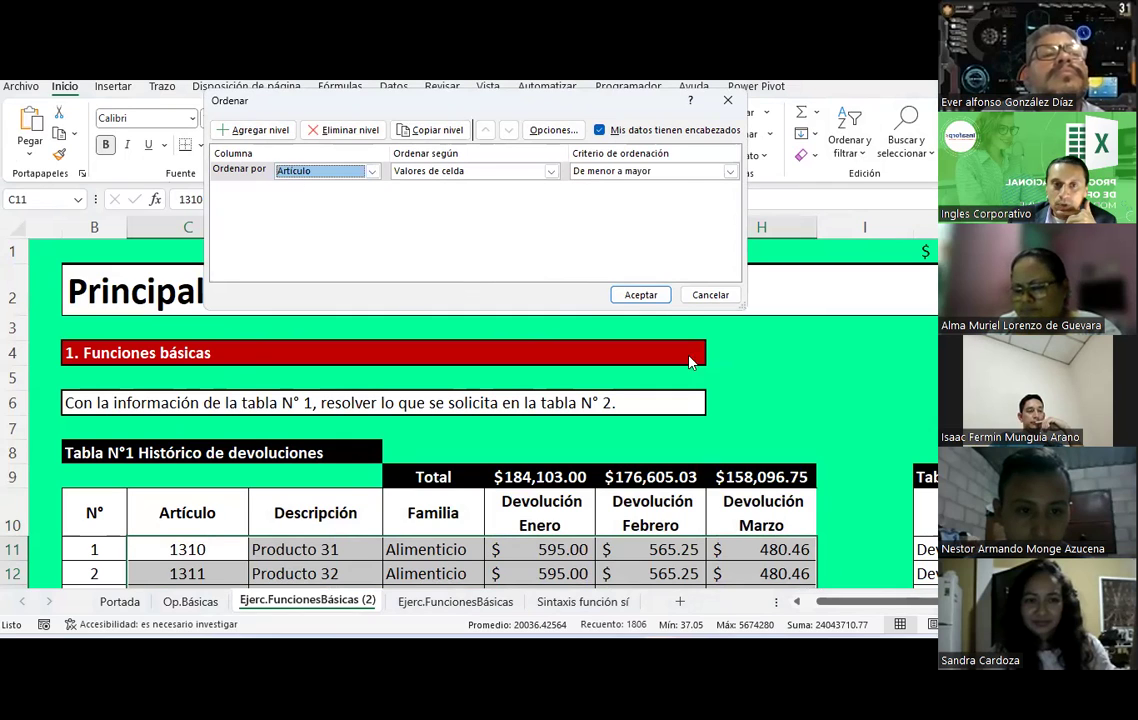
{"action": "left_click", "coordinate": [655, 297]}
- Select the Producto 31 descriptions in D89:D106 to check the grouped rows for code 1310
{"action": "scroll", "coordinate": [313, 496], "scroll_direction": "down", "scroll_amount": 20}
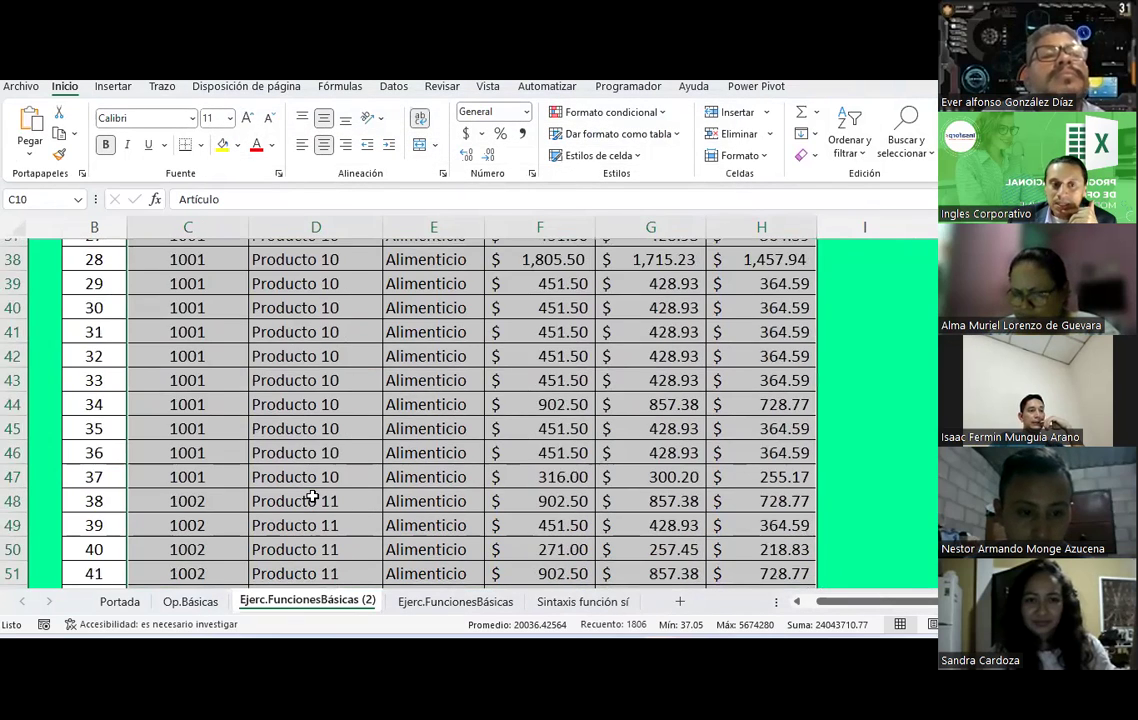
{"action": "scroll", "coordinate": [313, 496], "scroll_direction": "down", "scroll_amount": 6}
{"action": "scroll", "coordinate": [310, 498], "scroll_direction": "up", "scroll_amount": 5}
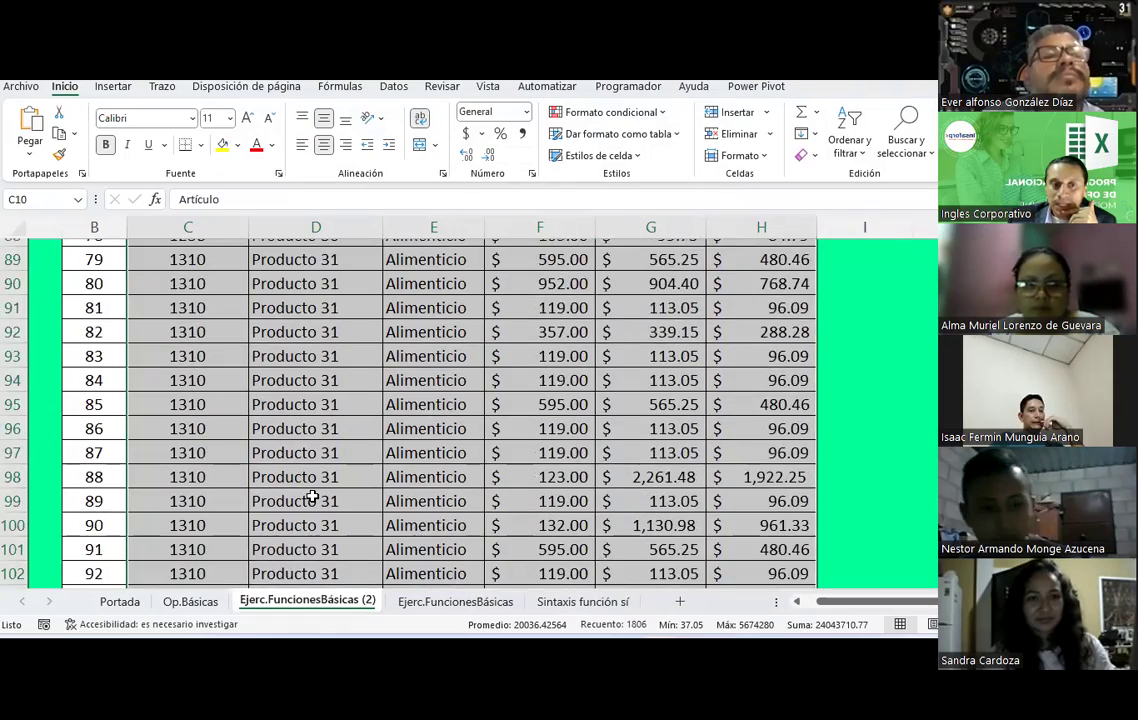
{"action": "left_click_drag", "start_coordinate": [297, 334], "coordinate": [301, 423]}
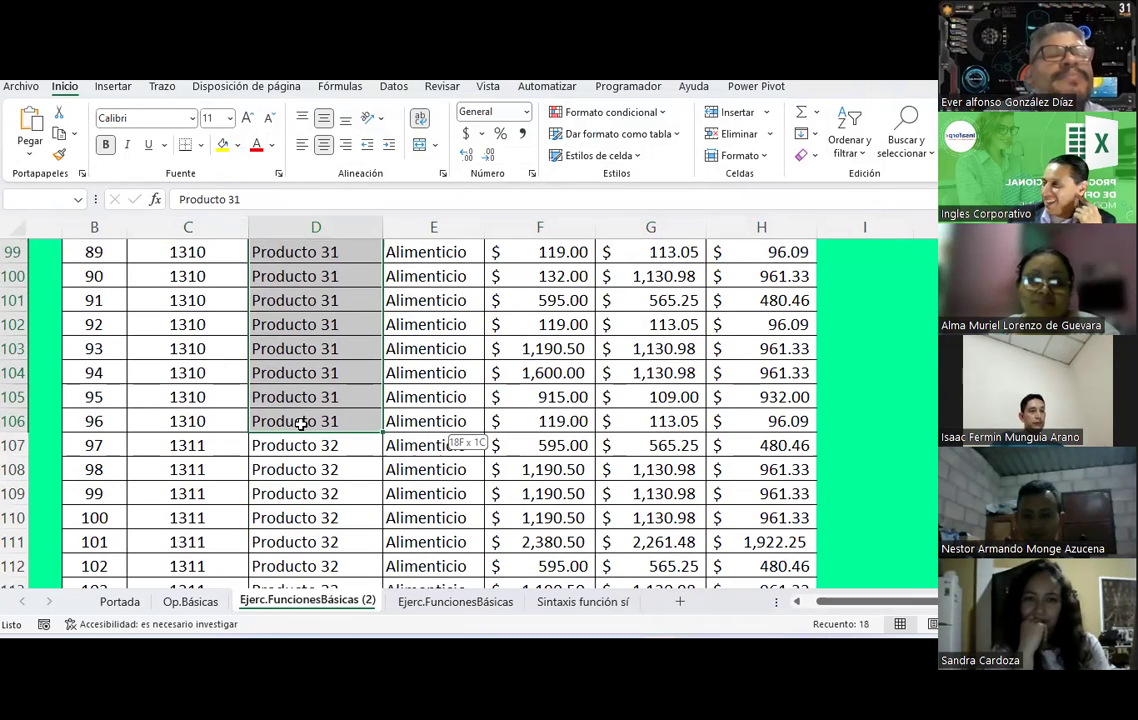
{"action": "left_click_drag", "start_coordinate": [301, 423], "coordinate": [301, 423]}
{"action": "scroll", "coordinate": [338, 537], "scroll_direction": "up", "scroll_amount": 2}
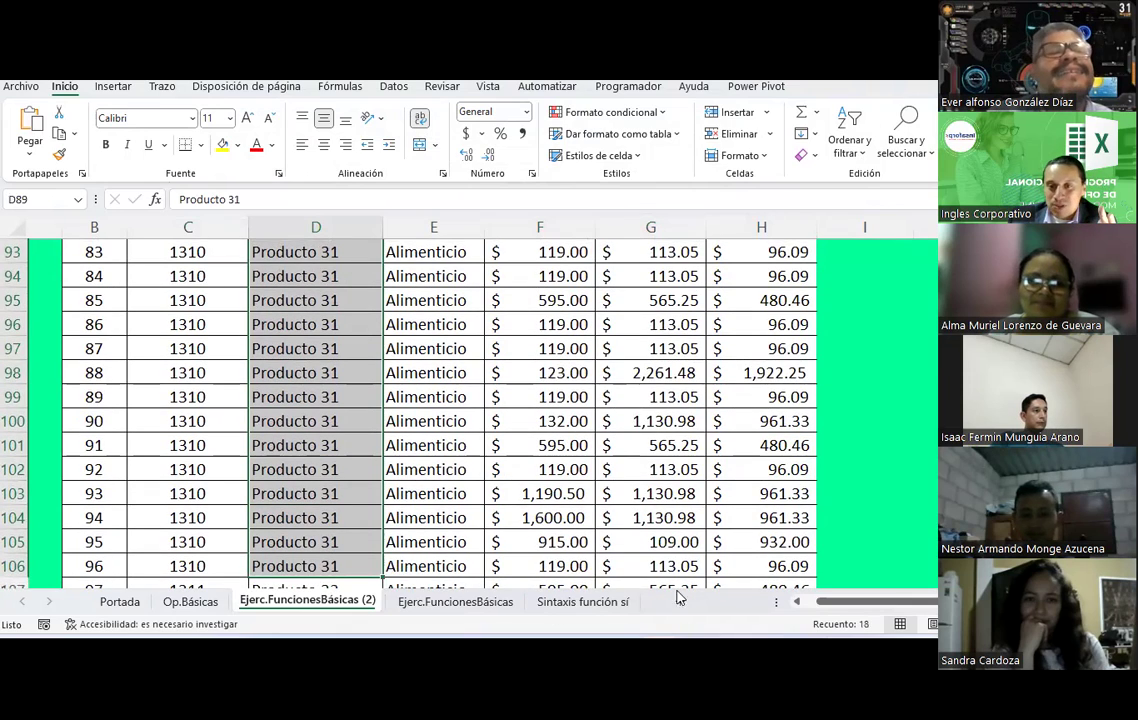
{"action": "scroll", "coordinate": [338, 530], "scroll_direction": "up", "scroll_amount": 2}
- Review the status bar's calculation options, then select the code 1310 Enero returns in F89:F106 to read their minimum and maximum
{"action": "right_click", "coordinate": [776, 626]}
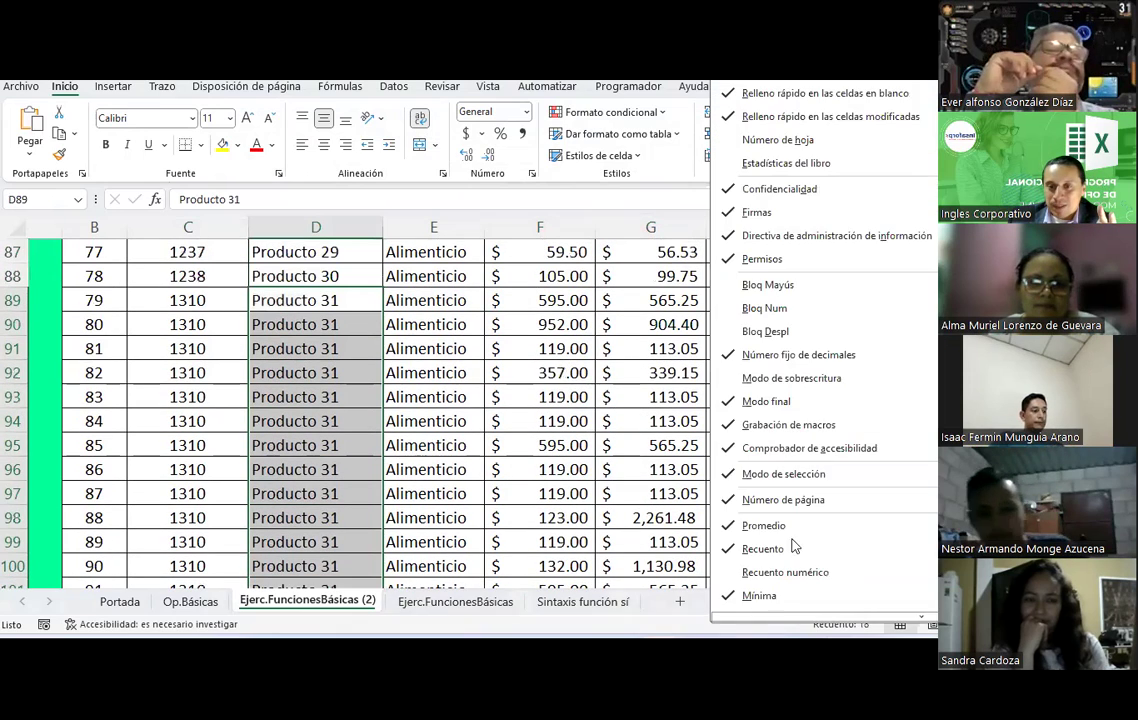
{"action": "scroll", "coordinate": [790, 540], "scroll_direction": "down", "scroll_amount": 3}
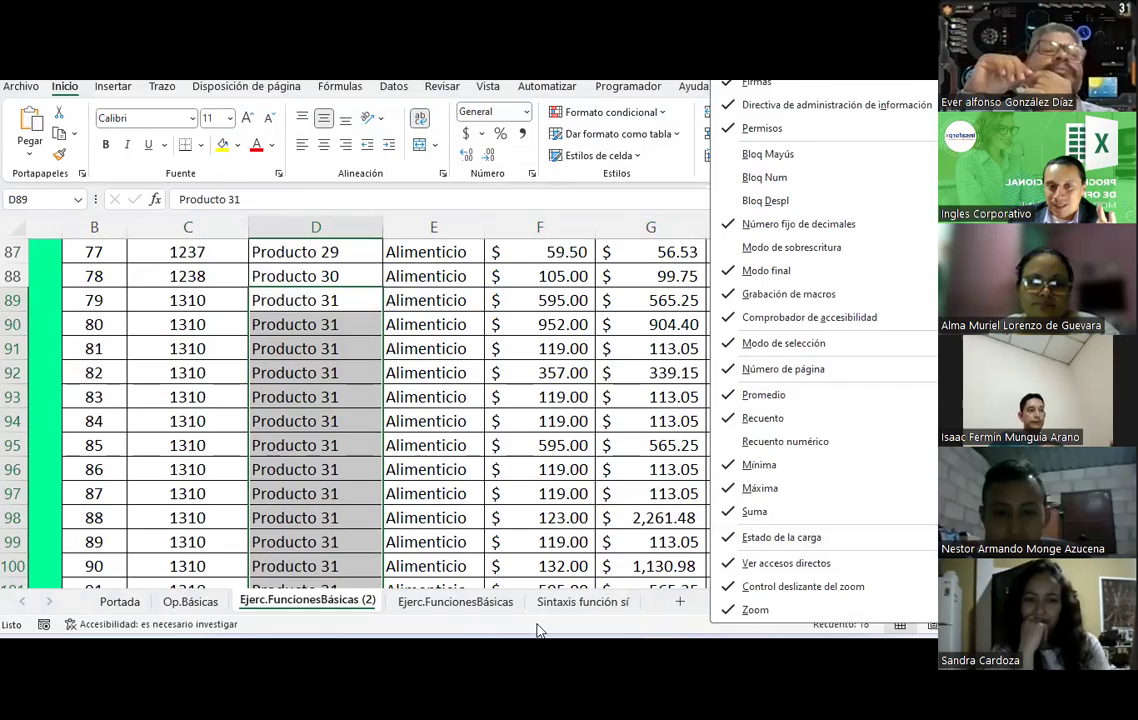
{"action": "left_click", "coordinate": [345, 510]}
{"action": "scroll", "coordinate": [476, 396], "scroll_direction": "up", "scroll_amount": 2}
{"action": "scroll", "coordinate": [480, 395], "scroll_direction": "down", "scroll_amount": 1}
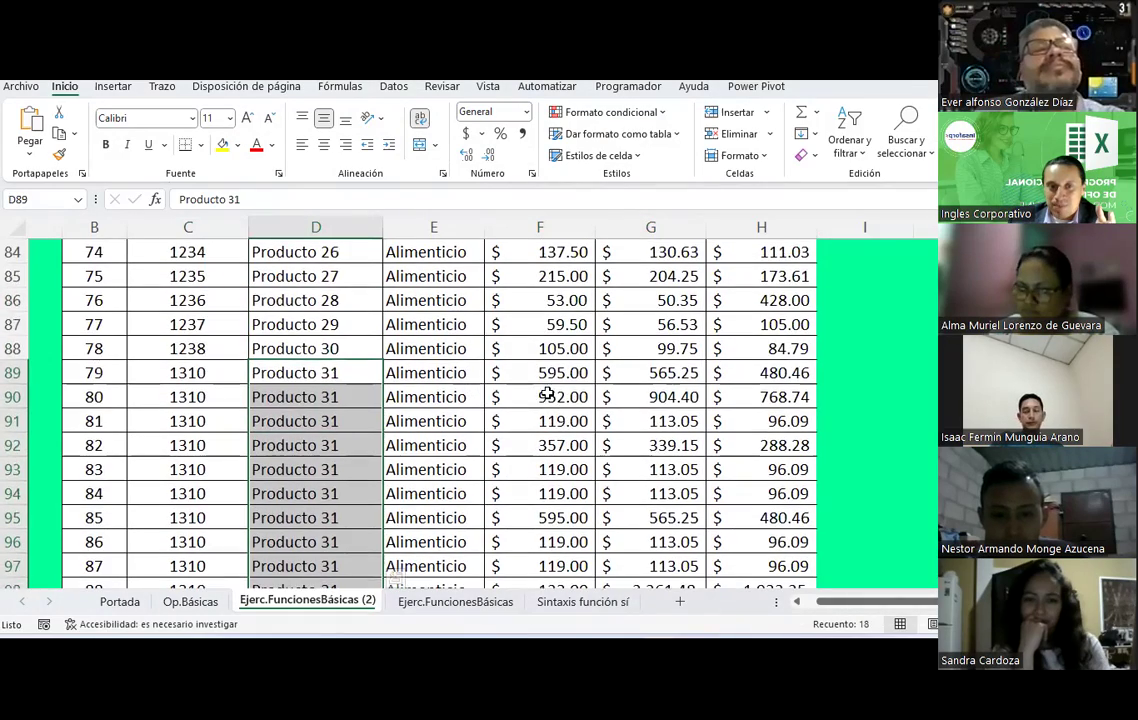
{"action": "left_click_drag", "start_coordinate": [543, 373], "coordinate": [526, 521]}
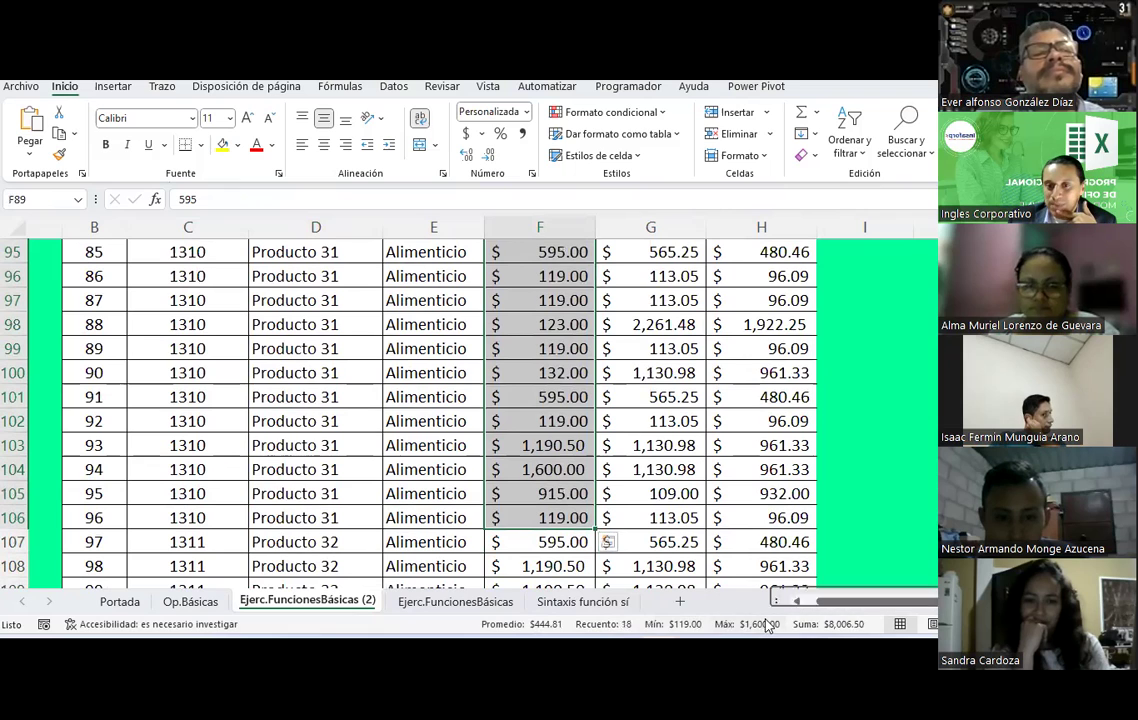
{"action": "left_click_drag", "start_coordinate": [650, 493], "coordinate": [646, 480]}
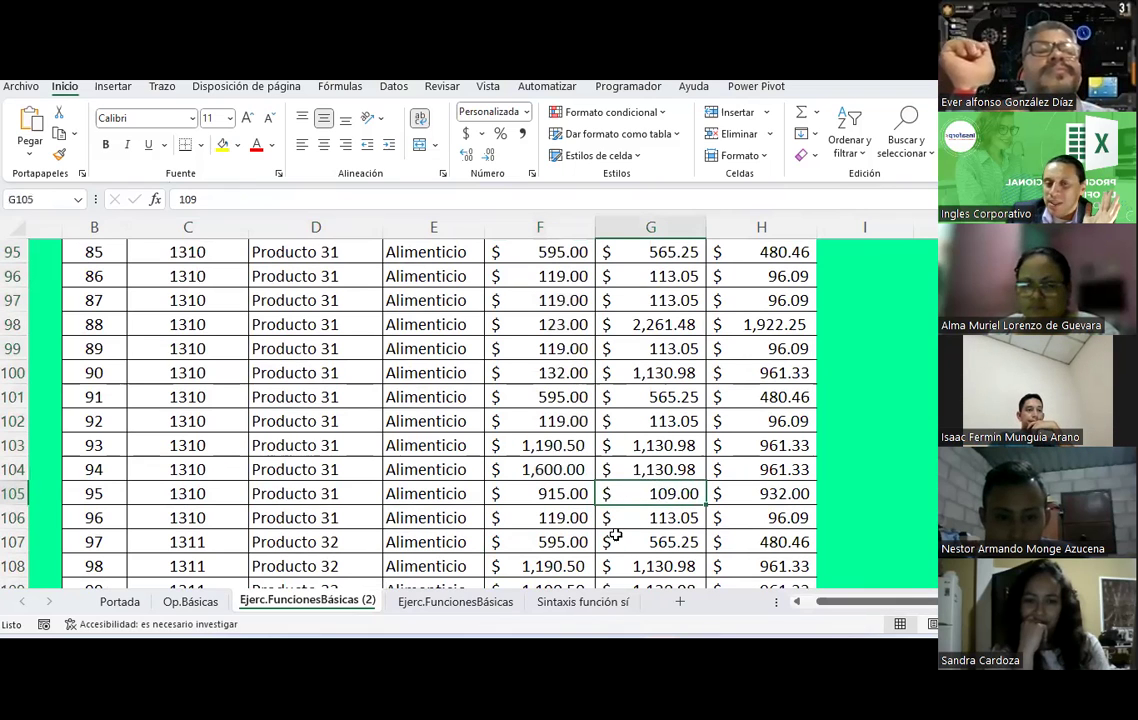
- Clear the Enero MIN formula for Dev. Mín del código 1310 in K15 on the original Ejerc.FuncionesBásicas sheet
{"action": "left_click", "coordinate": [465, 612]}
{"action": "left_click_drag", "start_coordinate": [869, 602], "coordinate": [897, 602]}
{"action": "left_click", "coordinate": [875, 467]}
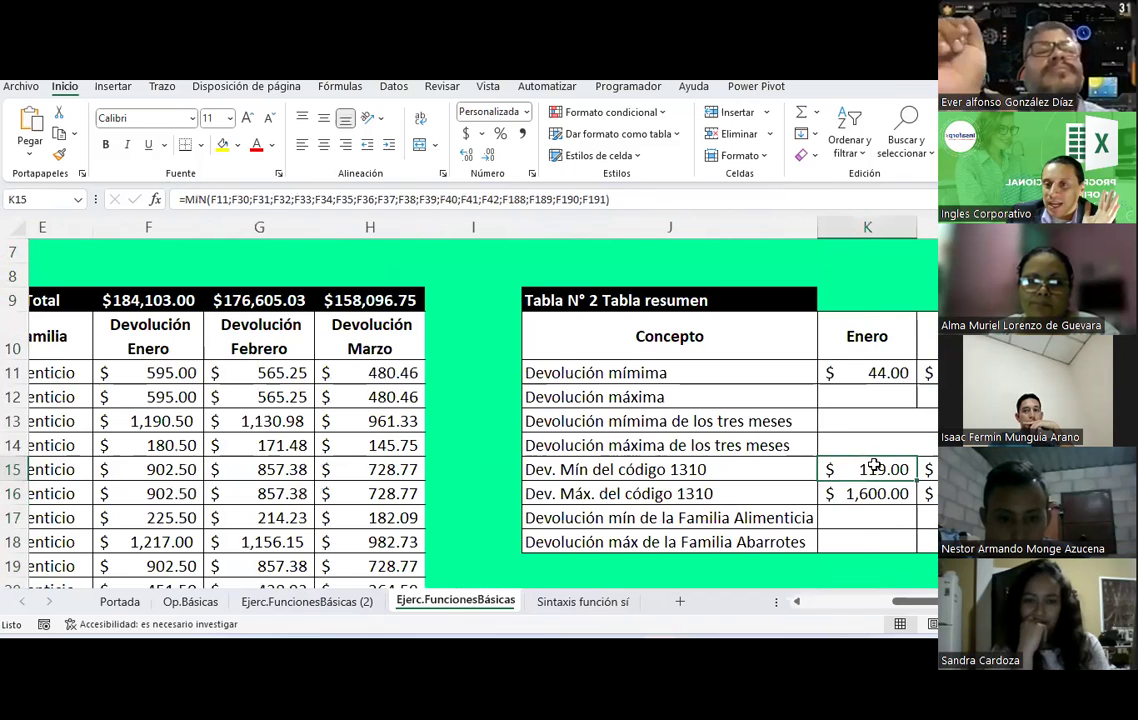
{"action": "key", "text": "Delete"}
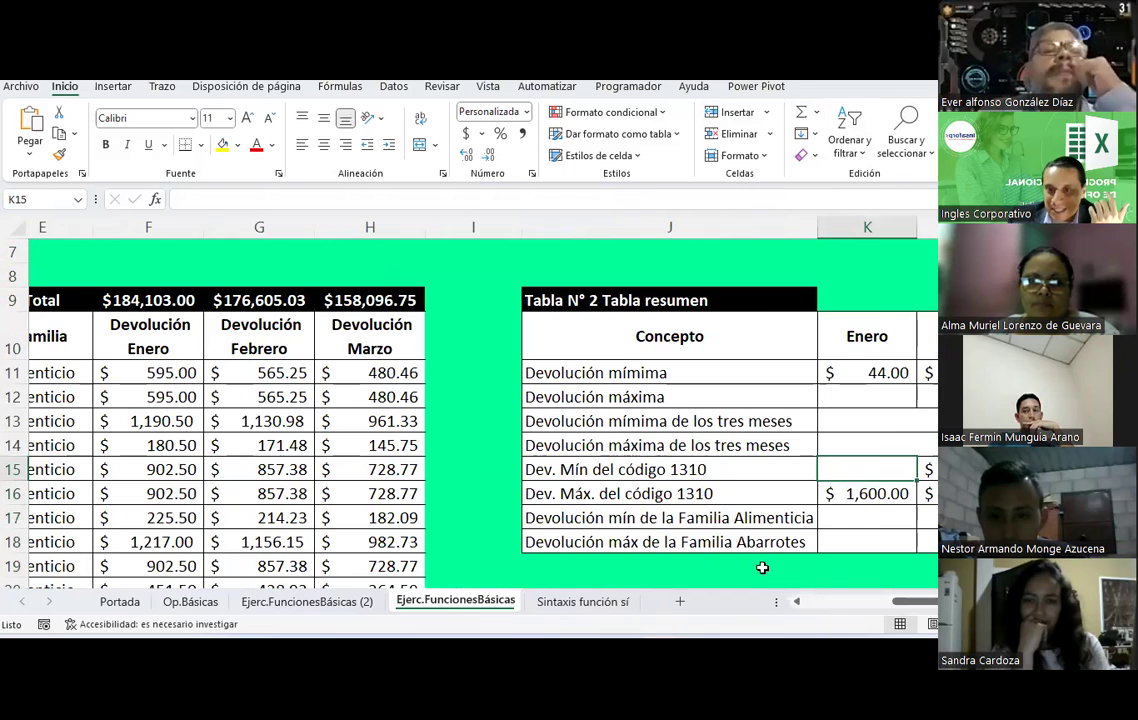
- Calculate K15 with MIN over the contiguous code 1310 Enero returns on the sorted Ejerc.FuncionesBásicas (2) sheet
{"action": "left_click_drag", "start_coordinate": [905, 602], "coordinate": [920, 601]}
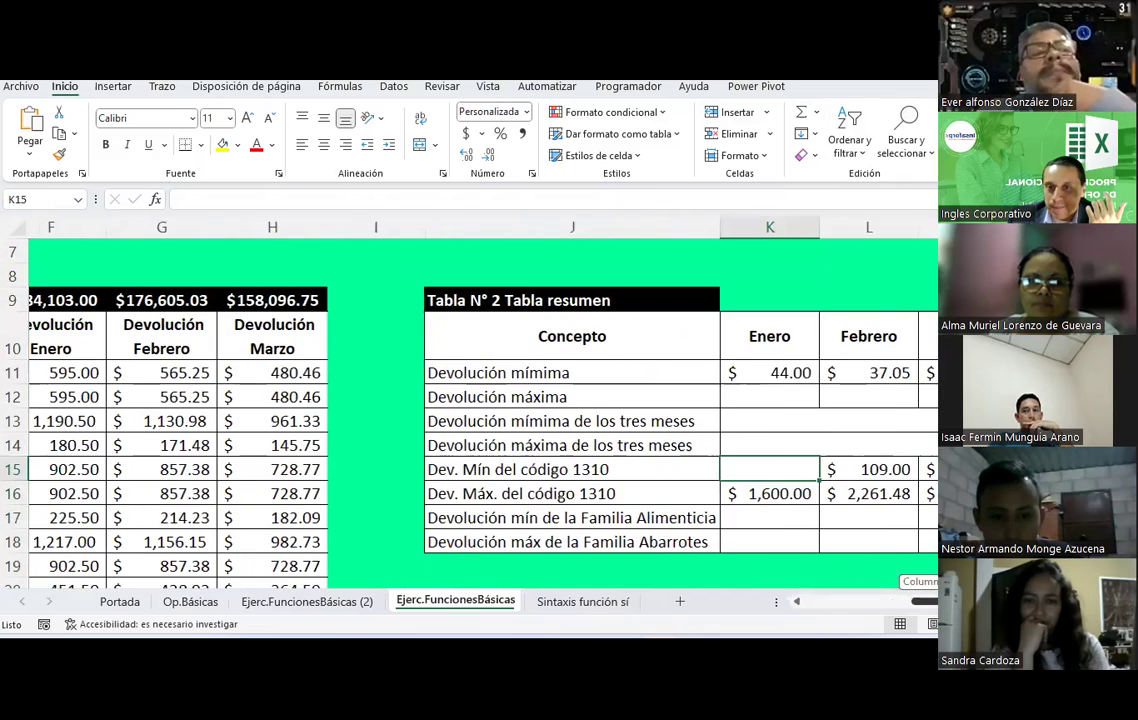
{"action": "left_click", "coordinate": [818, 124]}
{"action": "left_click", "coordinate": [840, 228]}
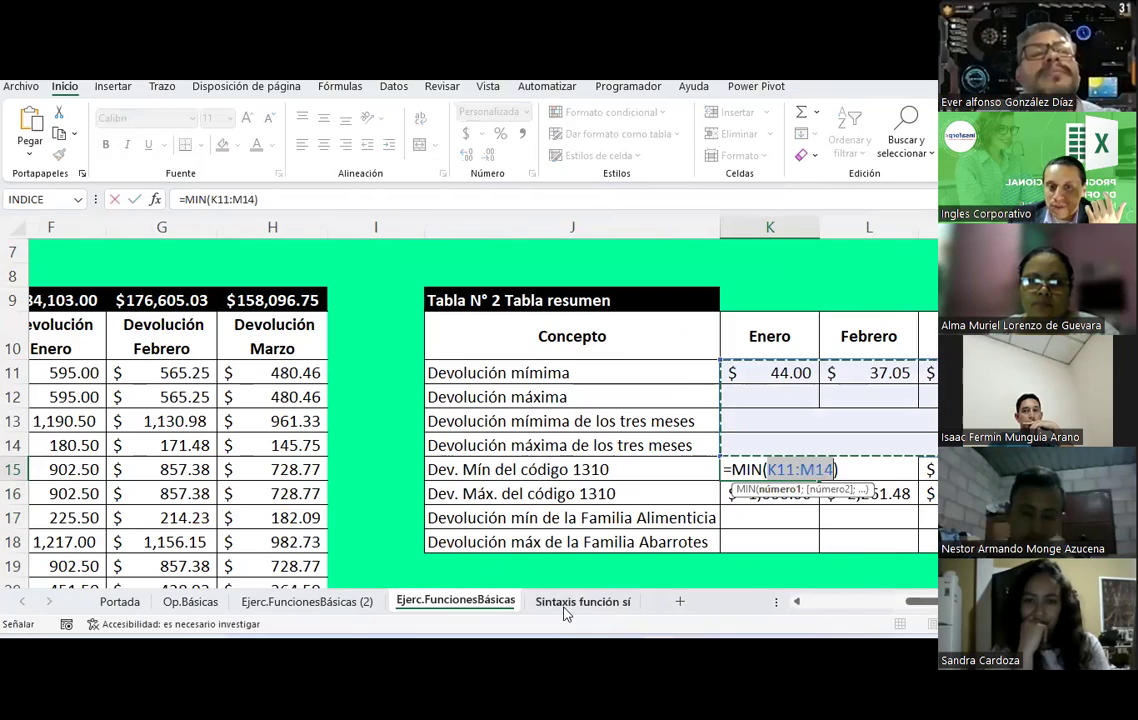
{"action": "left_click", "coordinate": [310, 601]}
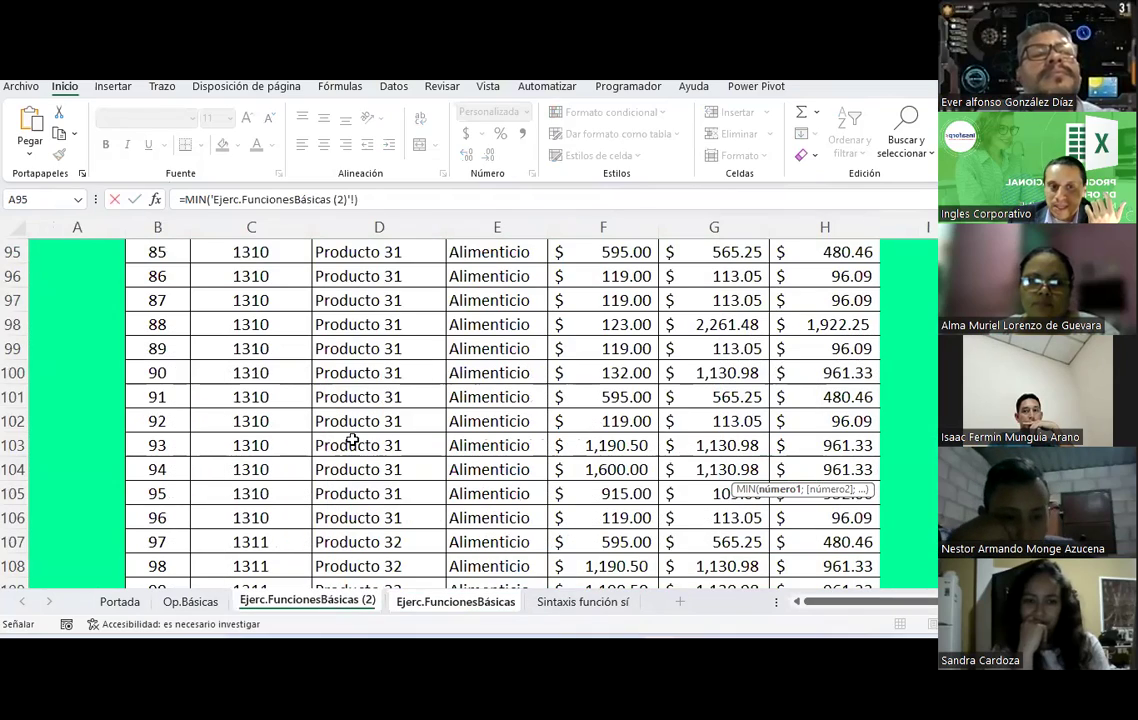
{"action": "scroll", "coordinate": [292, 379], "scroll_direction": "up", "scroll_amount": 4}
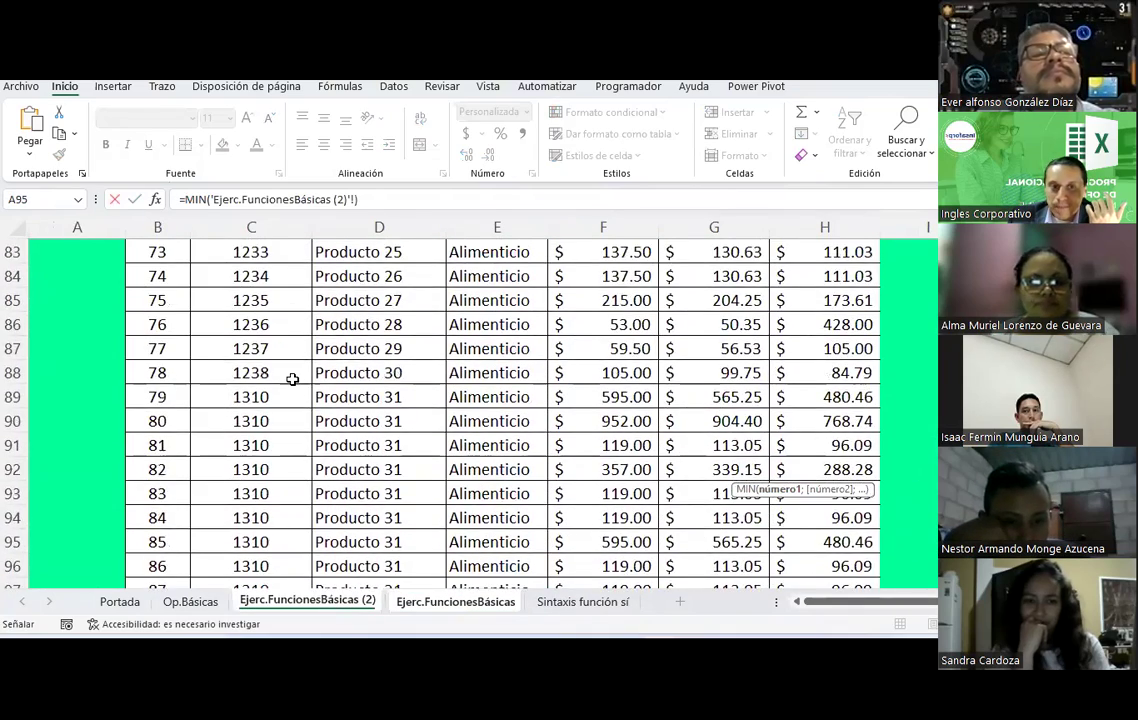
{"action": "left_click_drag", "start_coordinate": [606, 397], "coordinate": [607, 449]}
{"action": "key", "text": "Return"}
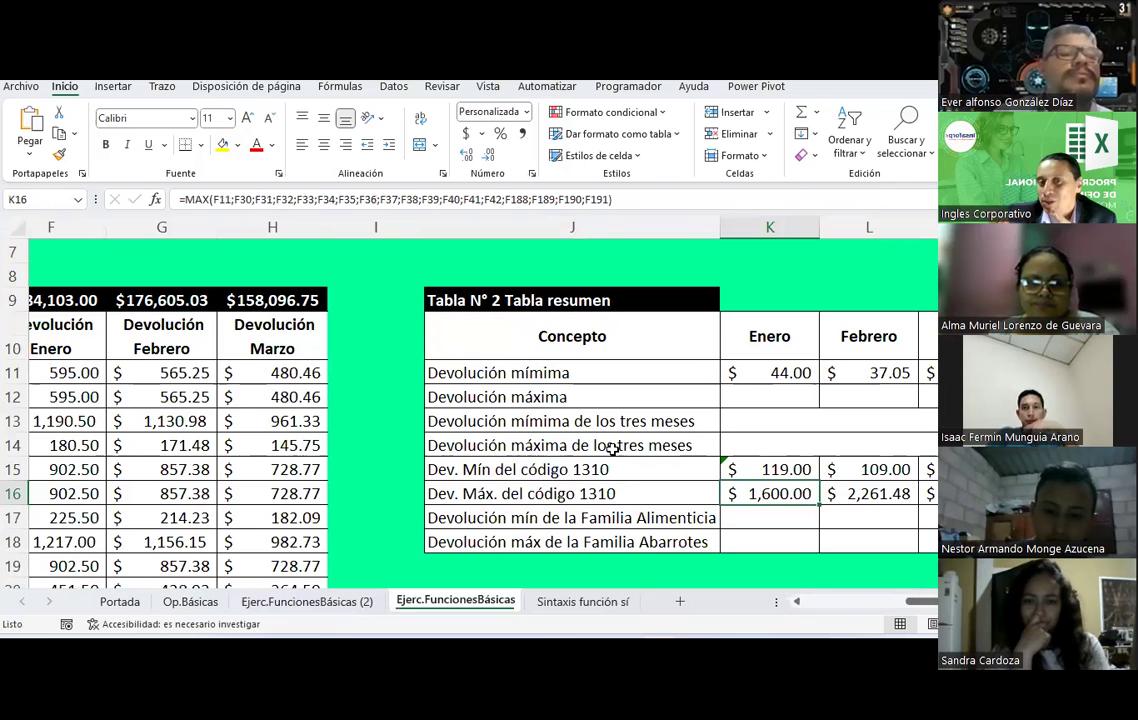
- Examine the Devolución mín de la Familia Alimenticia concept alongside the Alimenticio entries in the Familia column
{"action": "left_click", "coordinate": [681, 519]}
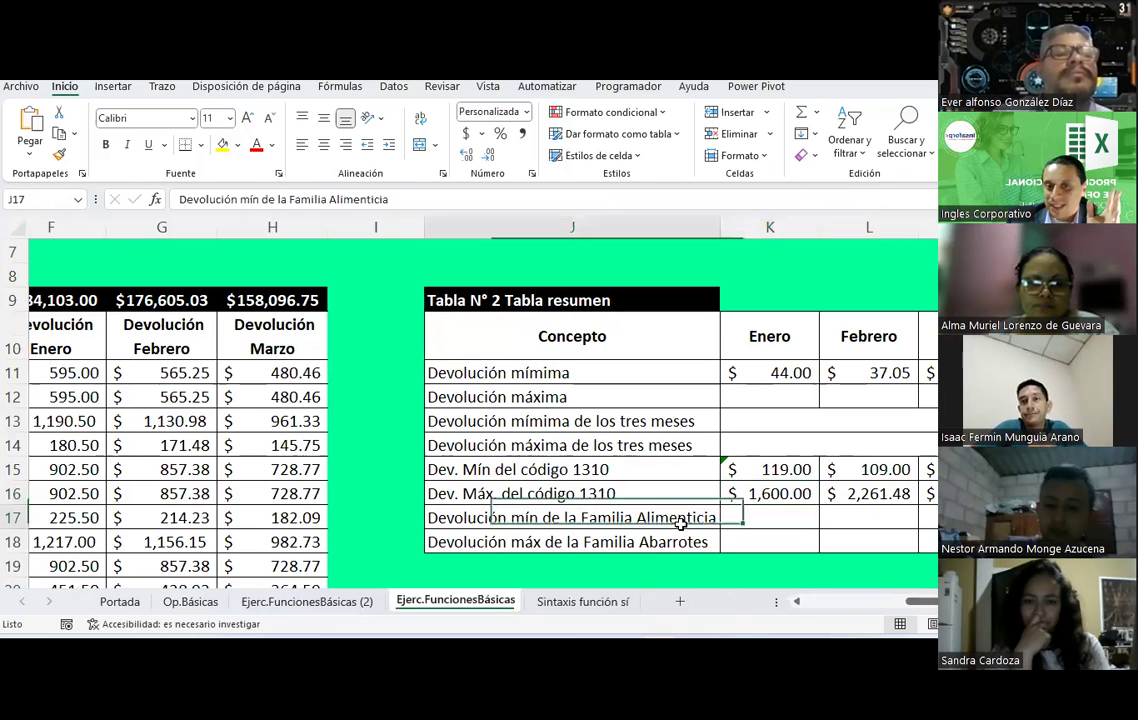
{"action": "scroll", "coordinate": [680, 522], "scroll_direction": "down", "scroll_amount": 1}
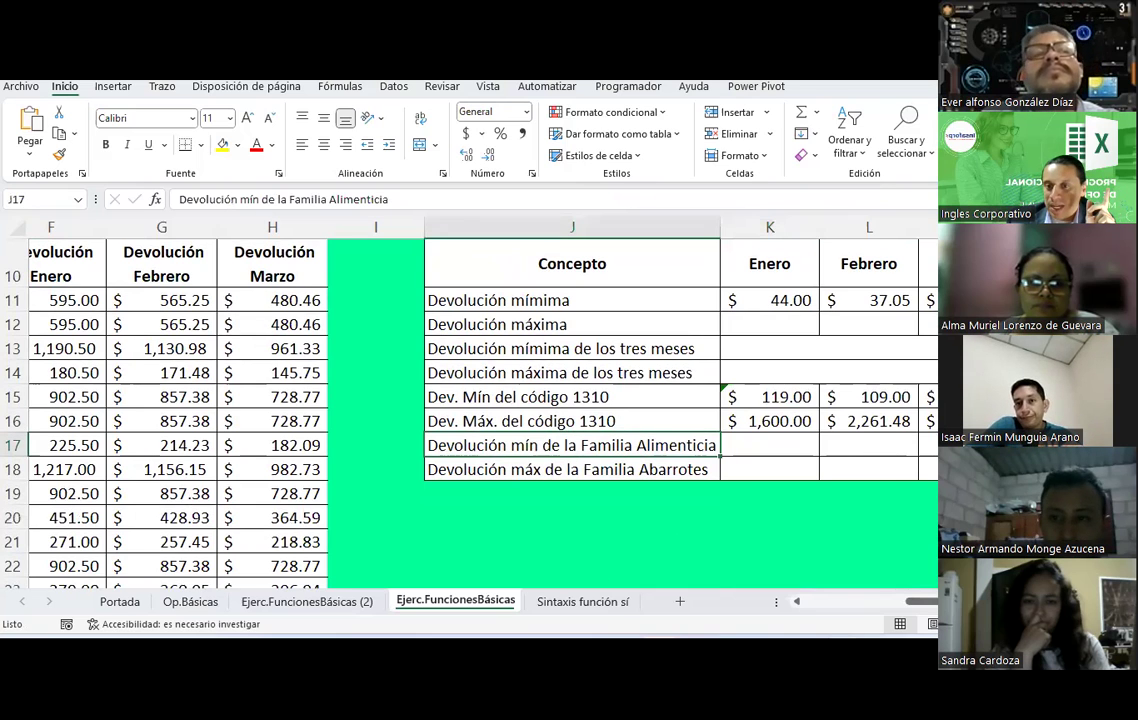
{"action": "scroll", "coordinate": [455, 362], "scroll_direction": "left", "scroll_amount": 5}
{"action": "left_click_drag", "start_coordinate": [496, 300], "coordinate": [509, 558]}
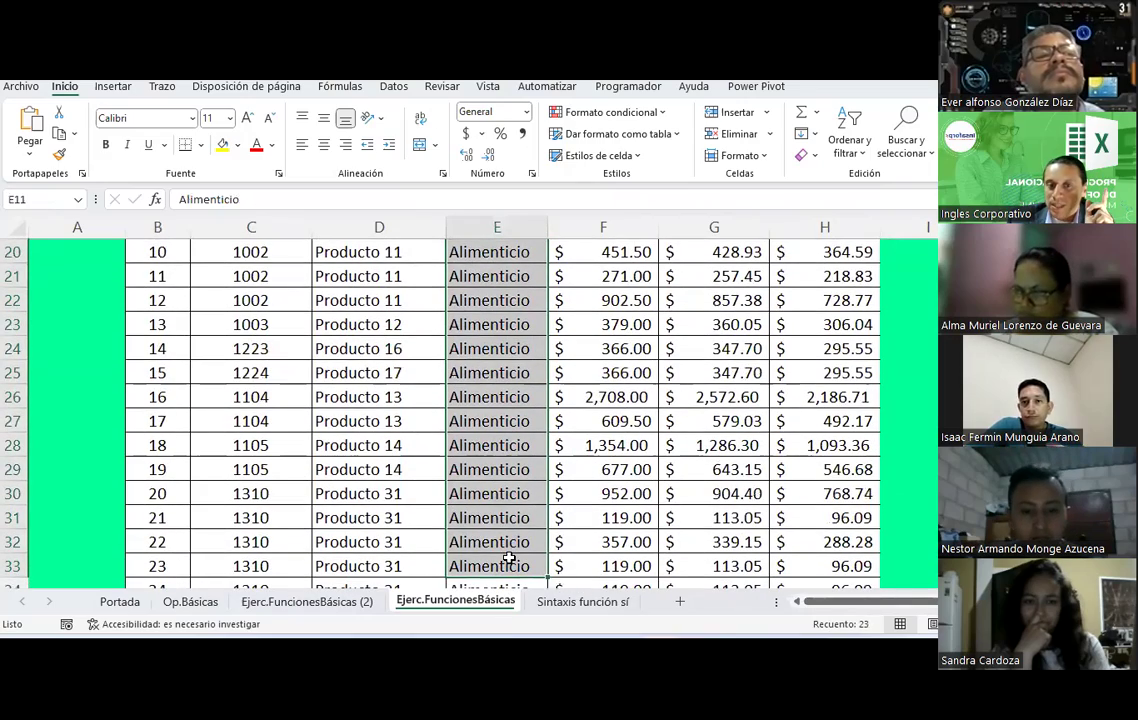
{"action": "scroll", "coordinate": [876, 424], "scroll_direction": "right", "scroll_amount": 4}
{"action": "scroll", "coordinate": [844, 393], "scroll_direction": "up", "scroll_amount": 3}
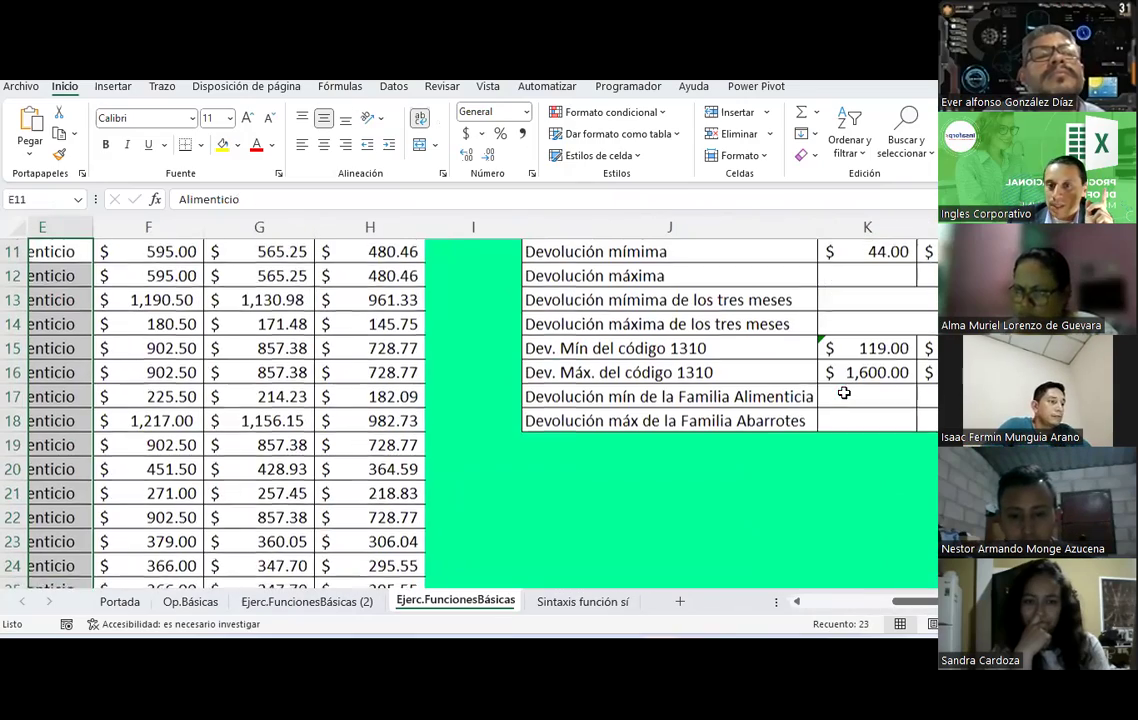
- Review the Devolución máx de la Familia Abarrotes concept and the pending summary cells in rows 17 and 18 and K12:M14
{"action": "left_click", "coordinate": [775, 419]}
{"action": "scroll", "coordinate": [775, 419], "scroll_direction": "right", "scroll_amount": 1}
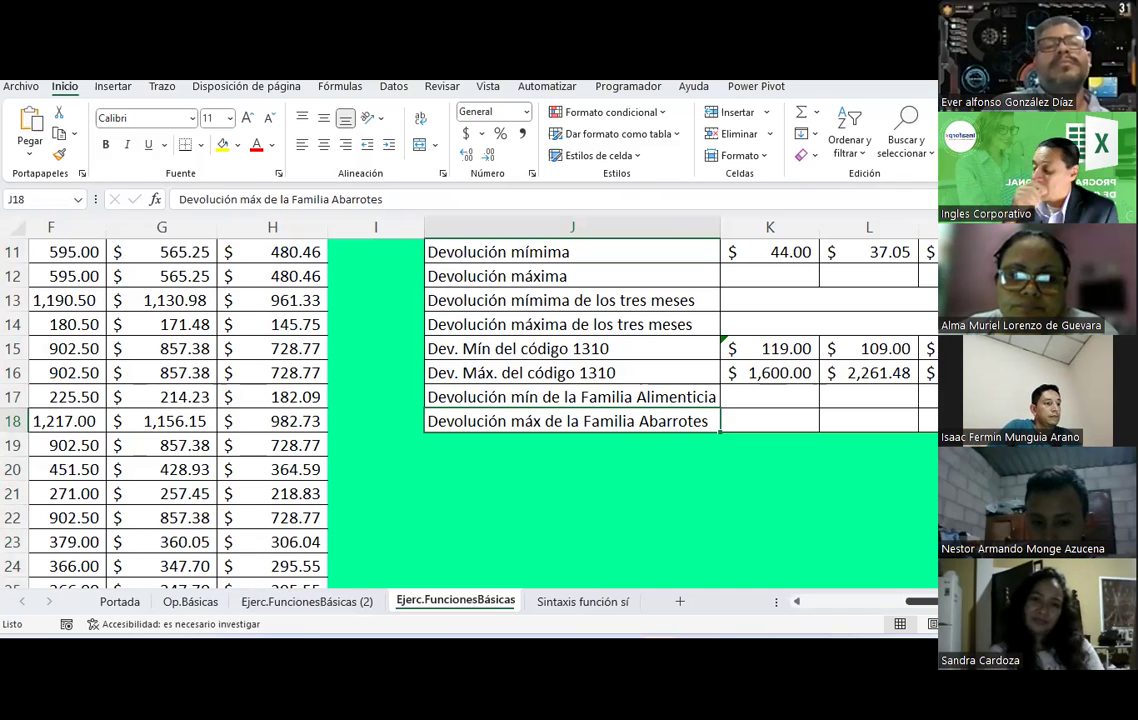
{"action": "left_click_drag", "start_coordinate": [777, 406], "coordinate": [870, 420]}
{"action": "left_click_drag", "start_coordinate": [774, 281], "coordinate": [870, 322]}
{"action": "key", "text": "shift+Right"}
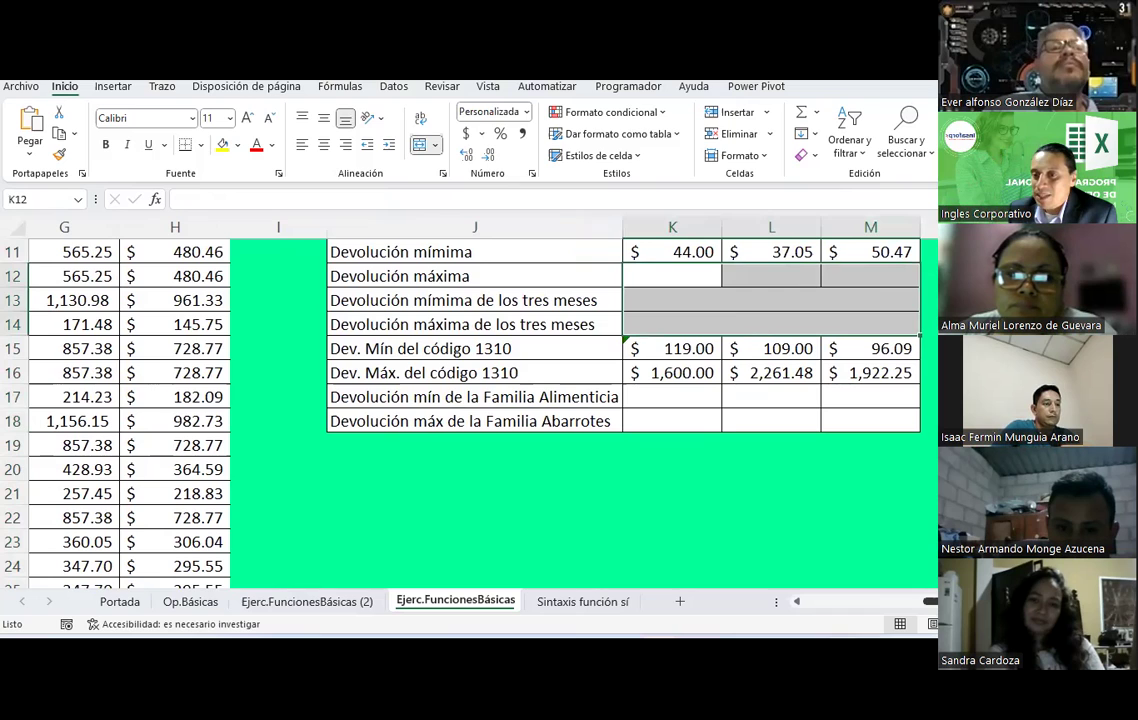
{"action": "left_click", "coordinate": [928, 421]}
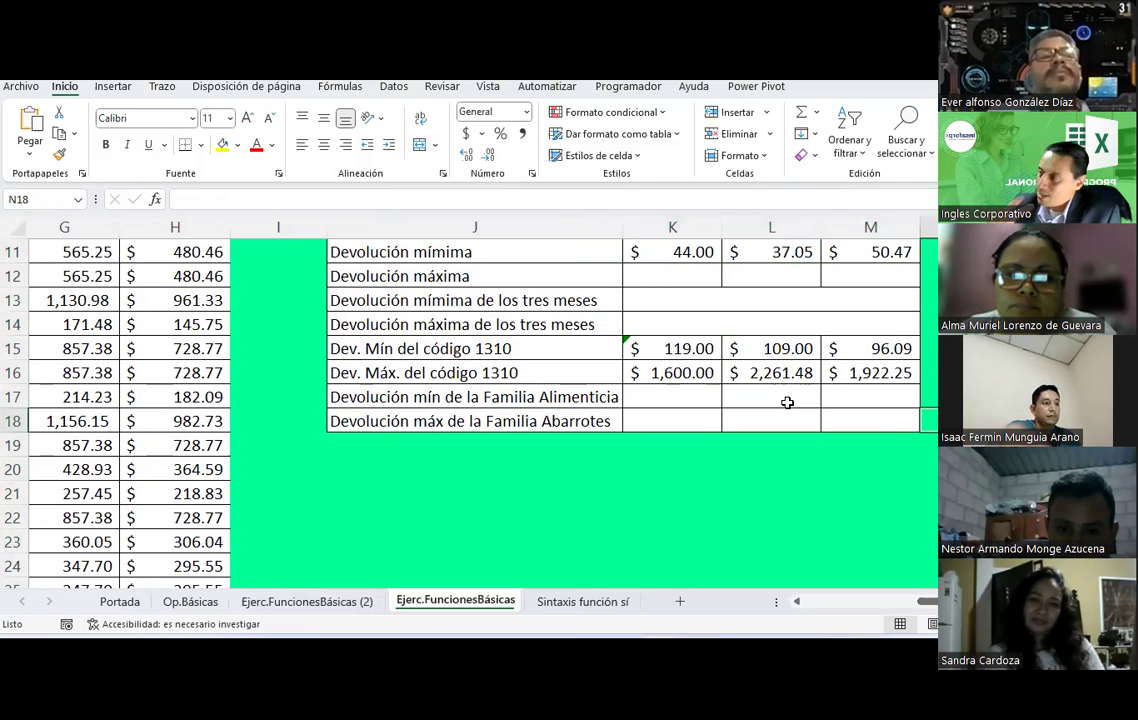